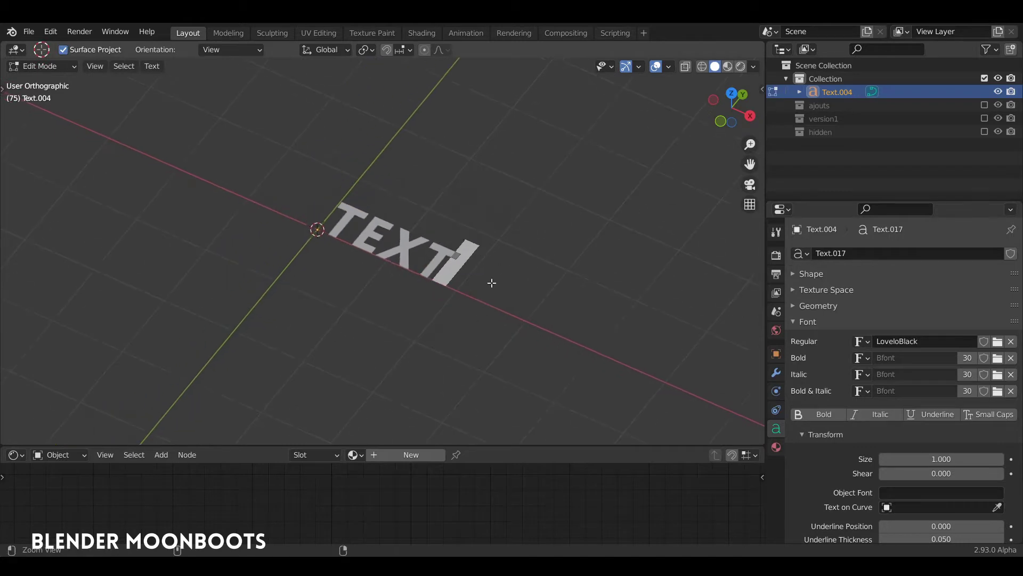
# Replace the default text content with "100 BLENDER MOONBOOTS" and return to Object Mode.
pyautogui.press('BackSpace')
pyautogui.press('BackSpace')
pyautogui.press('BackSpace')
pyautogui.press('BackSpace')
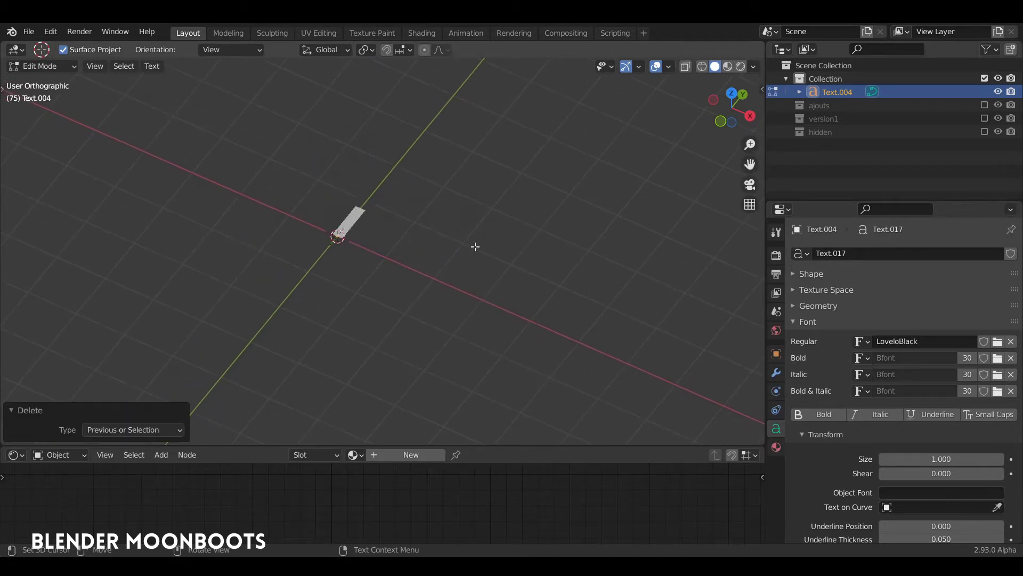
pyautogui.write('100')
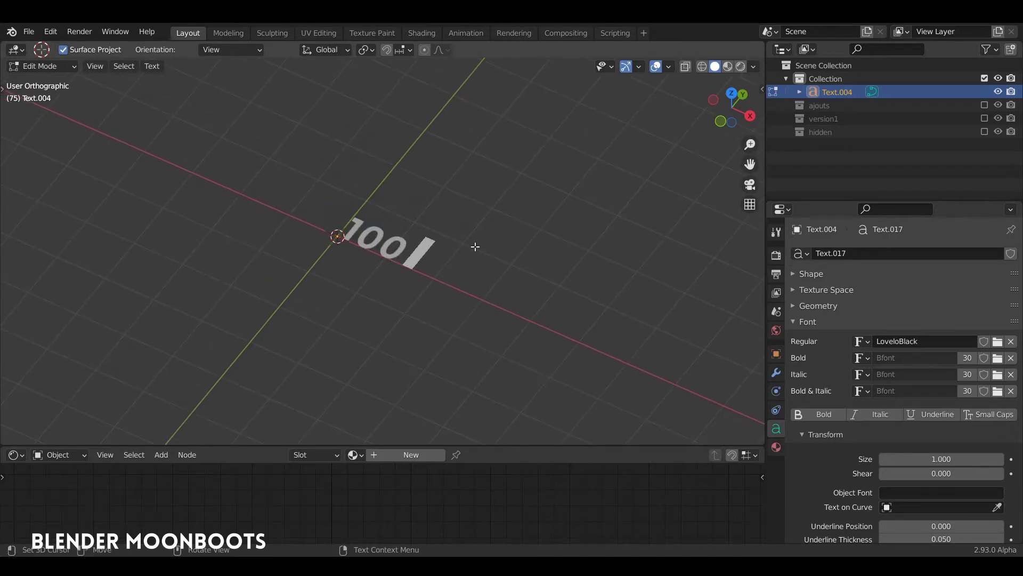
pyautogui.write(' BLENDER M')
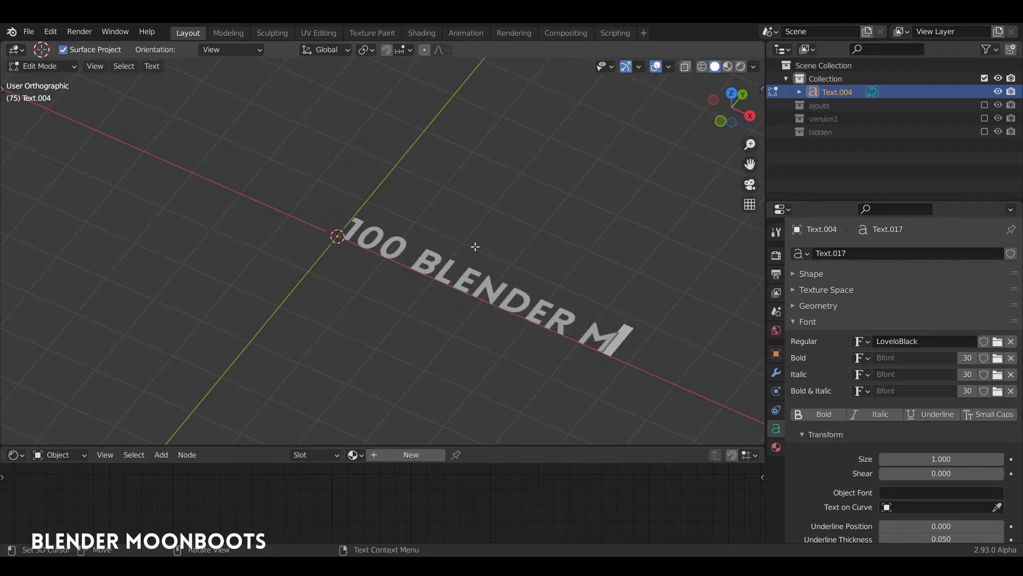
pyautogui.write('OONBO')
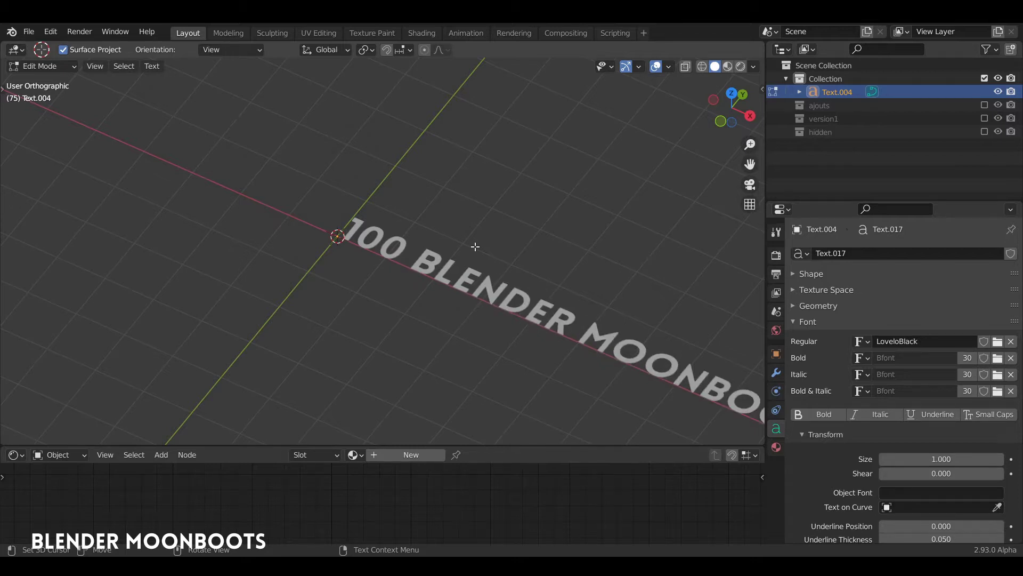
pyautogui.press('Tab')
pyautogui.scroll(-2, 327, 213)
pyautogui.scroll(2, 339, 191)
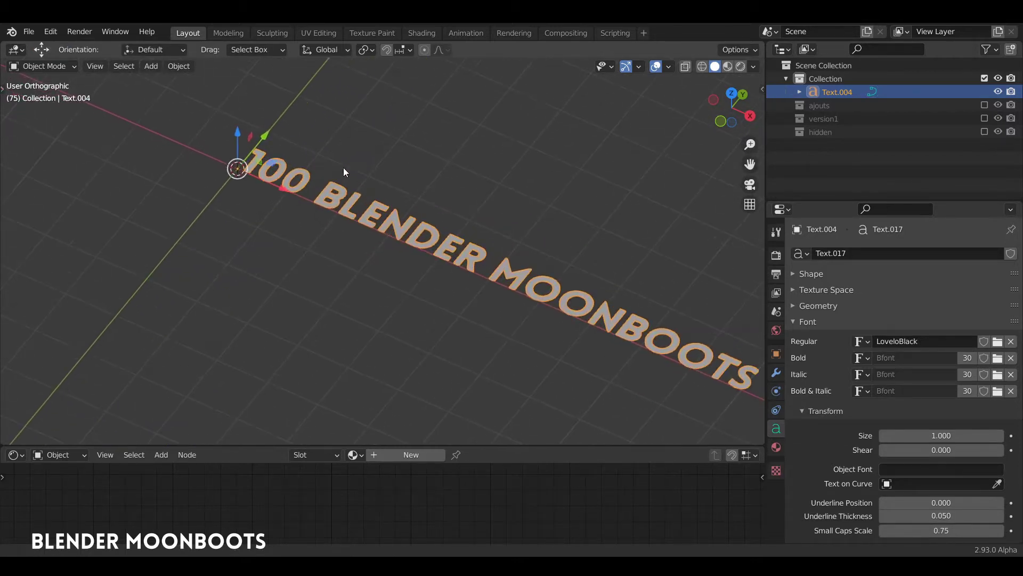
# Stand the text upright by rotating it 90° about the X axis.
pyautogui.write('rx90')
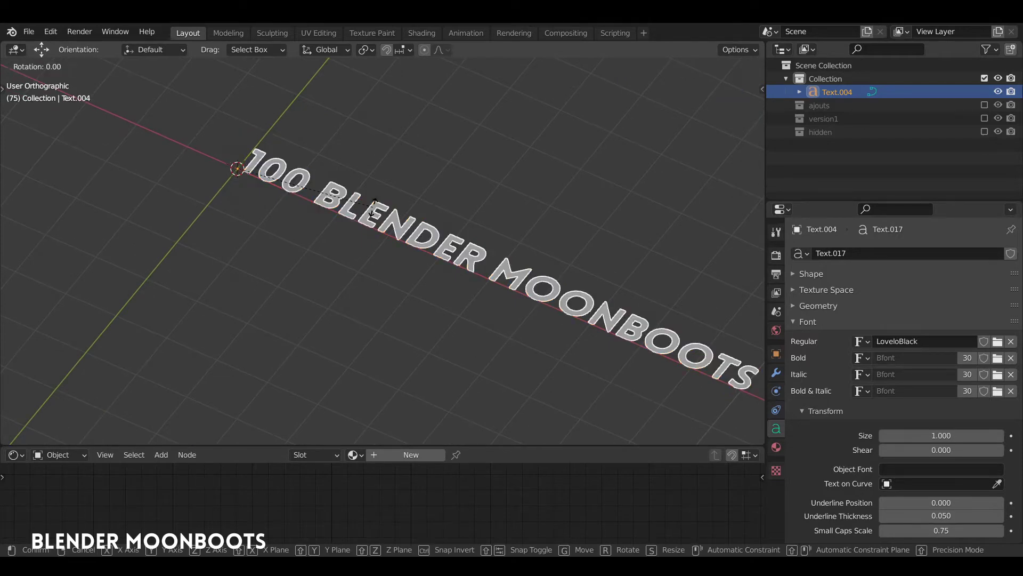
pyautogui.press('Return')
pyautogui.moveTo(374, 201); pyautogui.dragTo(380, 224, button='middle')
# Extrude the text geometry by about 0.636 m.
pyautogui.click(792, 320)
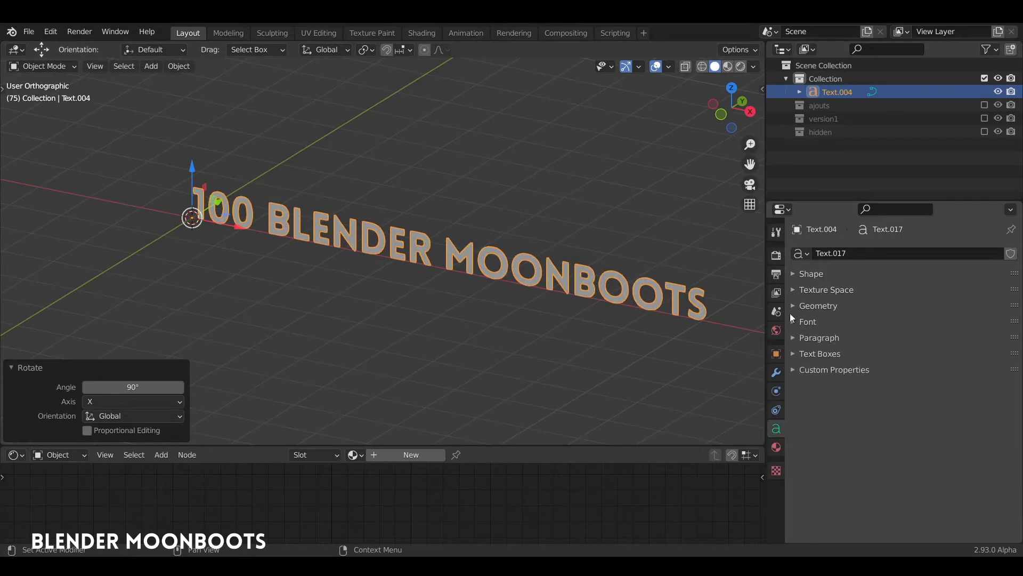
pyautogui.click(792, 305)
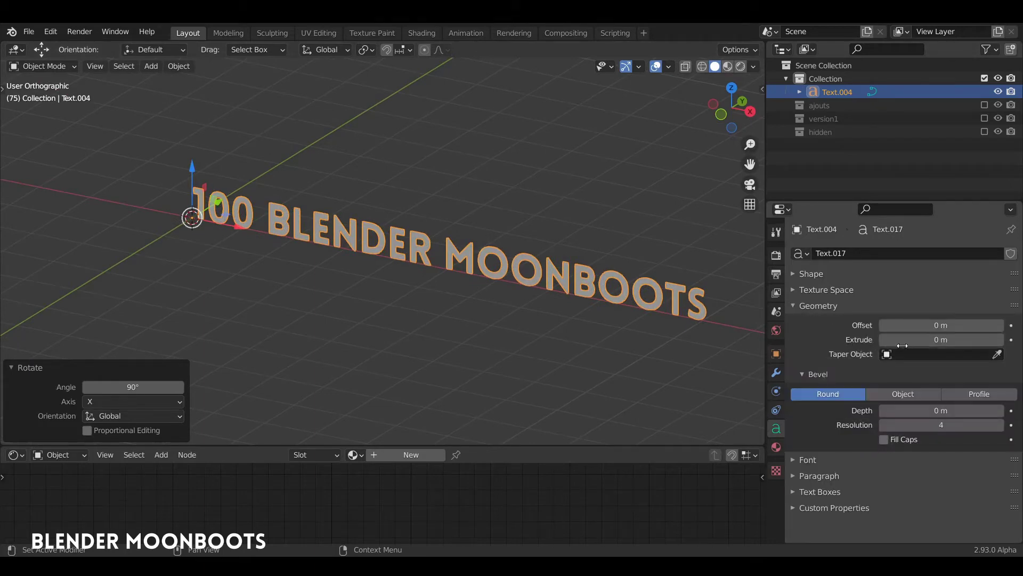
pyautogui.moveTo(884, 337); pyautogui.dragTo(907, 338)
pyautogui.moveTo(581, 258); pyautogui.dragTo(555, 288, button='middle')
pyautogui.scroll(4, 432, 270)
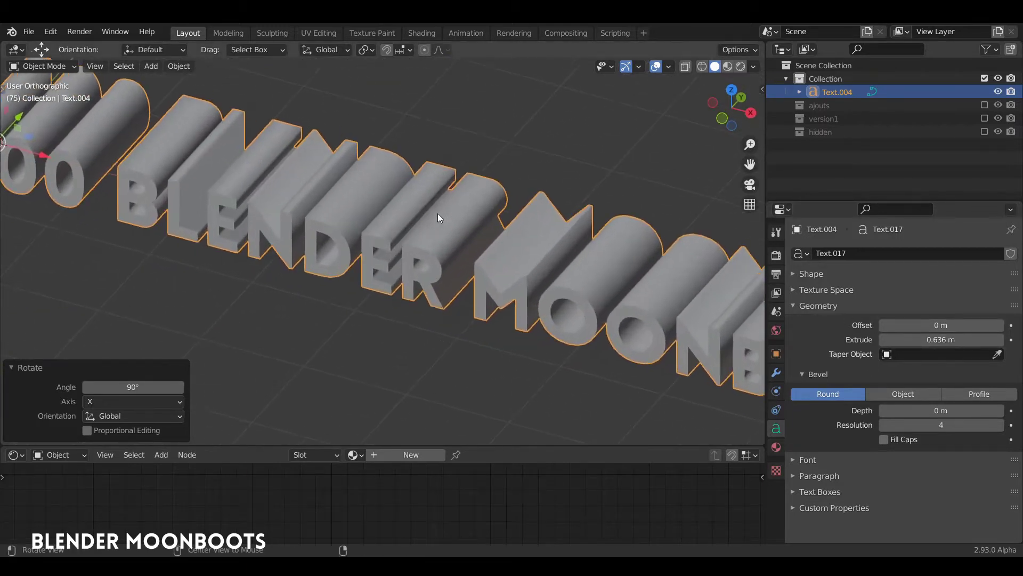
pyautogui.keyDown('shift'); pyautogui.moveTo(438, 217); pyautogui.dragTo(647, 314, button='middle'); pyautogui.keyUp('shift')
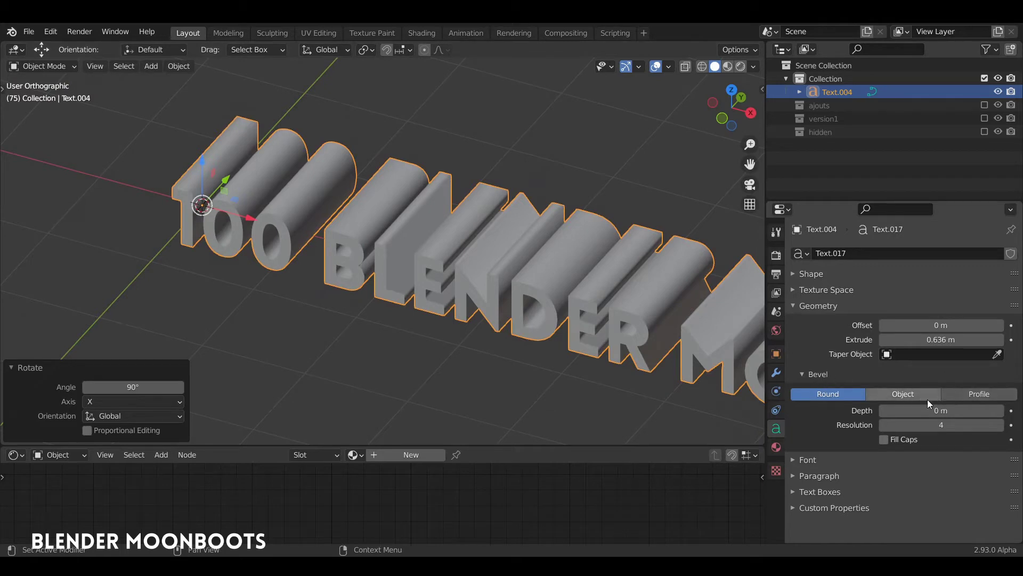
# Switch the text's bevel type to Profile, with a depth of about 0.042 m and a resolution of 0.
pyautogui.click(966, 396)
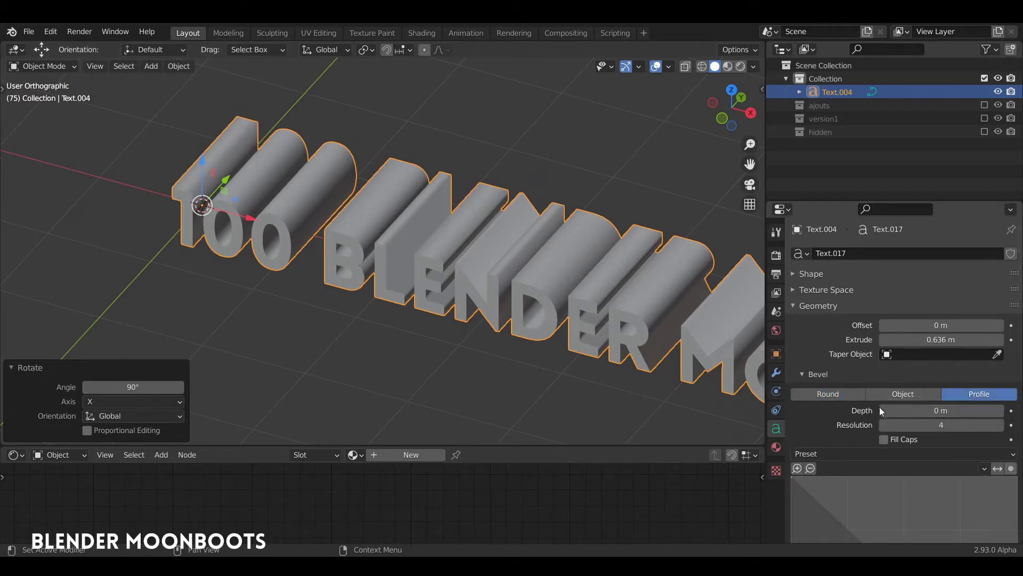
pyautogui.scroll(-6, 876, 430)
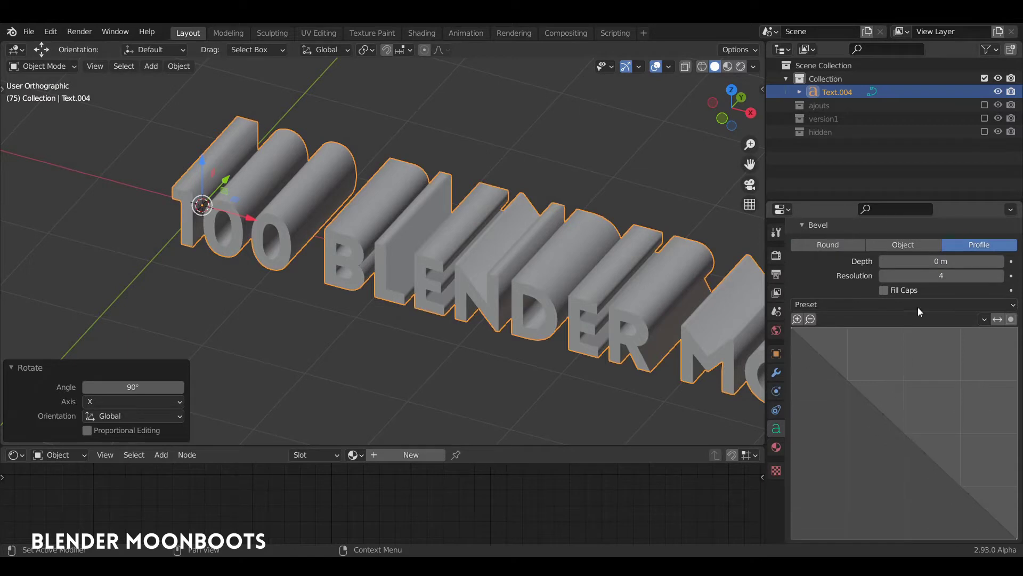
pyautogui.moveTo(881, 262); pyautogui.dragTo(893, 259)
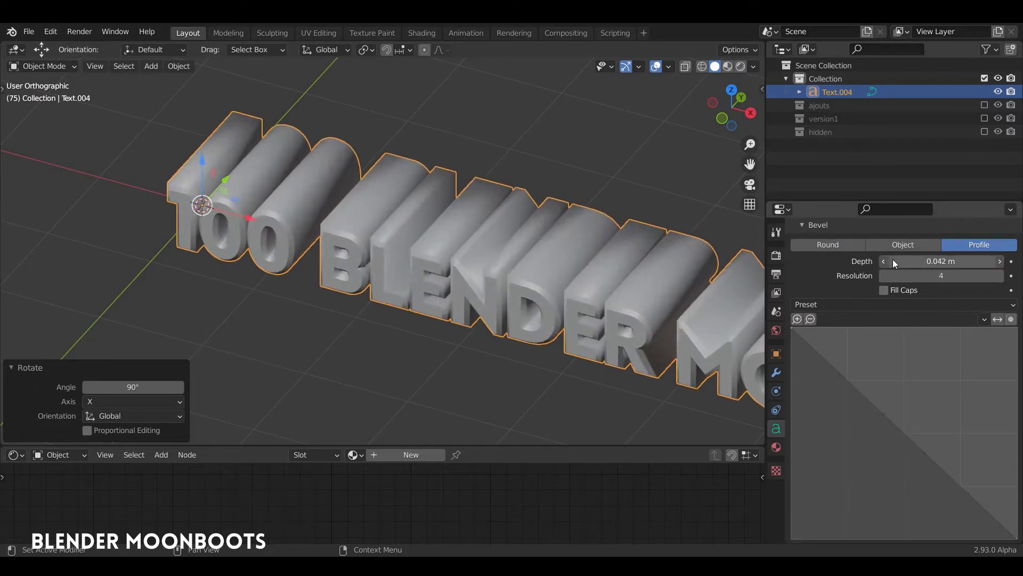
pyautogui.moveTo(652, 224); pyautogui.dragTo(433, 187, button='middle')
pyautogui.keyDown('shift'); pyautogui.moveTo(406, 221); pyautogui.dragTo(501, 200, button='middle'); pyautogui.keyUp('shift')
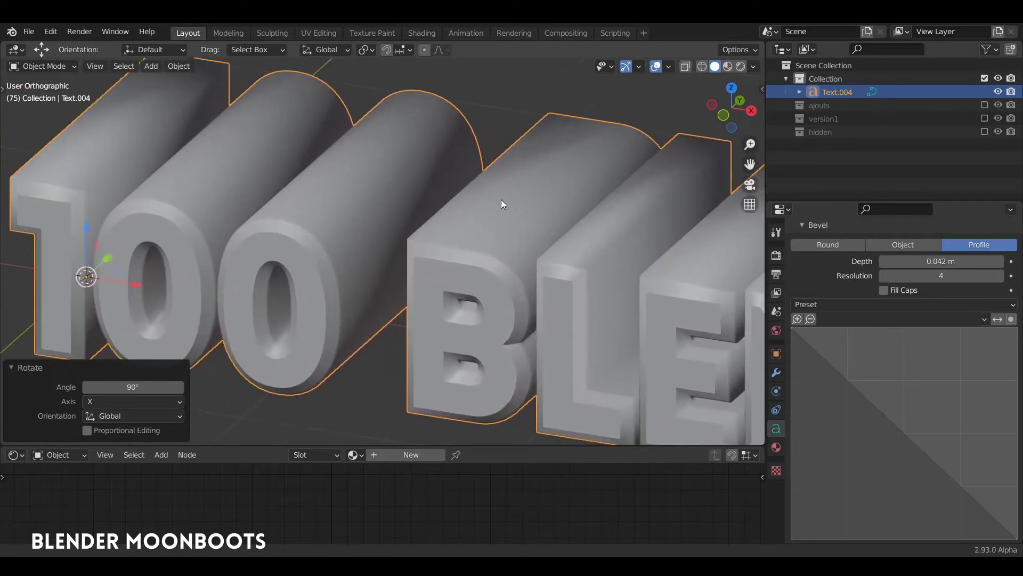
pyautogui.moveTo(354, 265); pyautogui.dragTo(414, 235, button='middle')
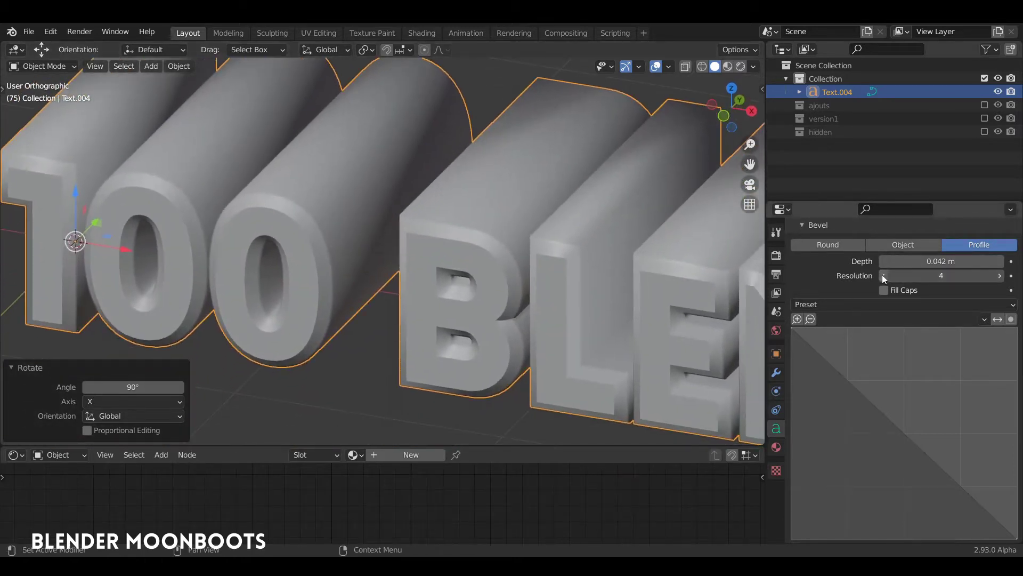
pyautogui.moveTo(881, 274); pyautogui.dragTo(849, 276)
# Duplicate the text in place and move the copy to the "hidden" collection.
pyautogui.moveTo(452, 242); pyautogui.dragTo(447, 341, button='middle')
pyautogui.moveTo(493, 261); pyautogui.dragTo(368, 272, button='middle')
pyautogui.hotkey('shift', 'd')
pyautogui.press('Escape')
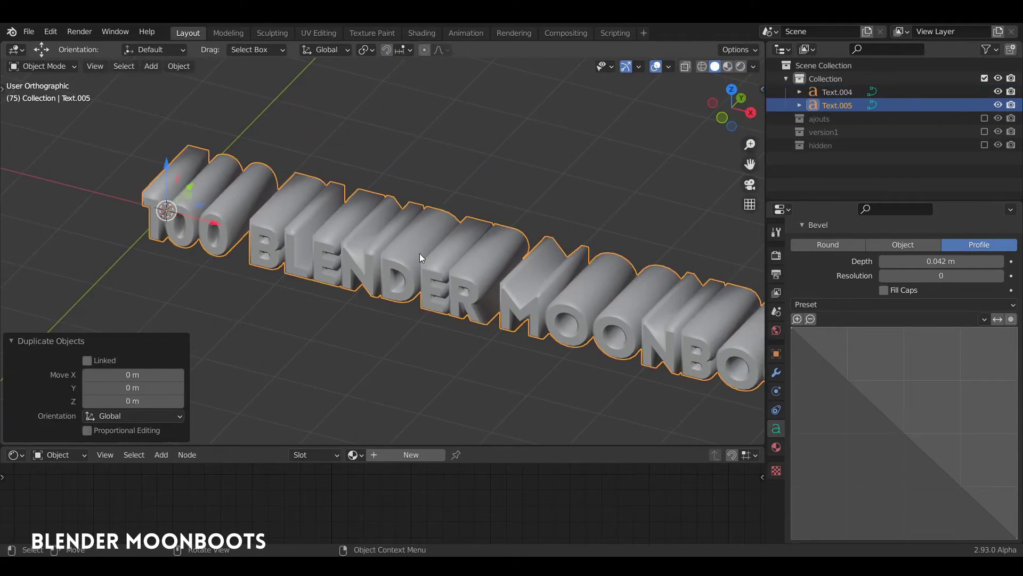
pyautogui.press('m')
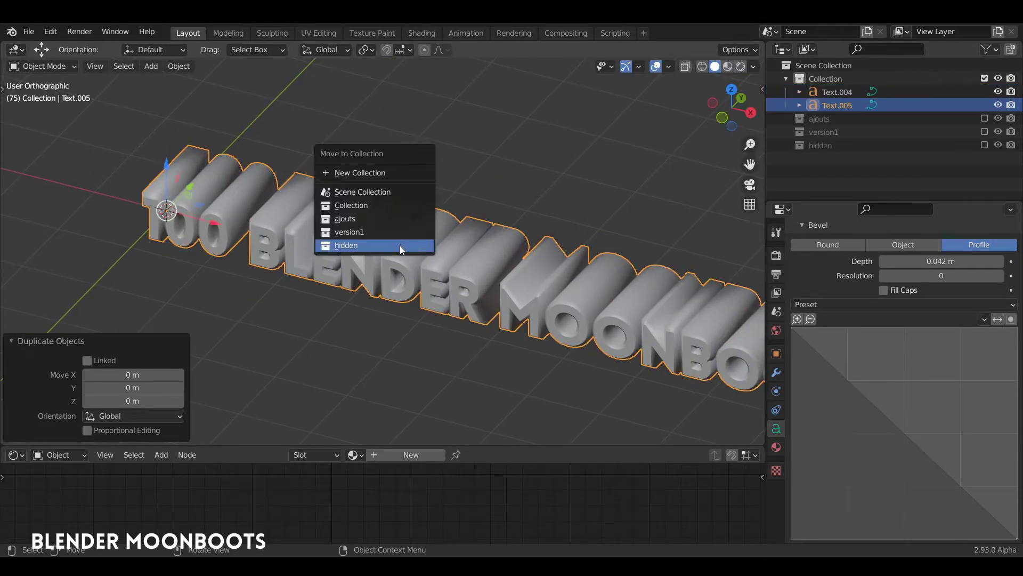
pyautogui.click(400, 245)
# Select the remaining text object and convert it to a mesh.
pyautogui.click(341, 240)
pyautogui.moveTo(340, 239); pyautogui.dragTo(380, 193, button='middle')
pyautogui.scroll(3, 277, 208)
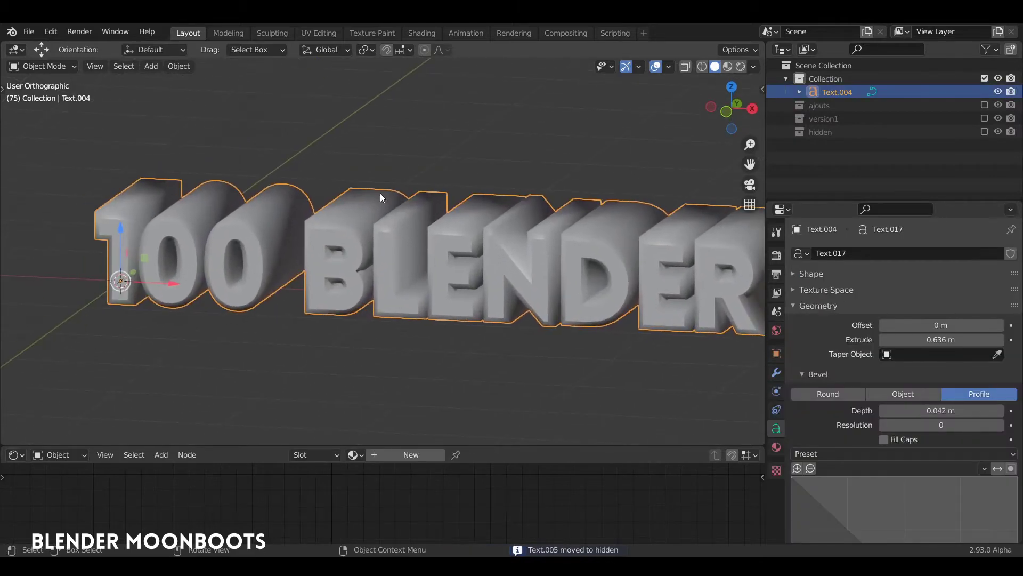
pyautogui.rightClick(338, 257)
pyautogui.moveTo(324, 259)
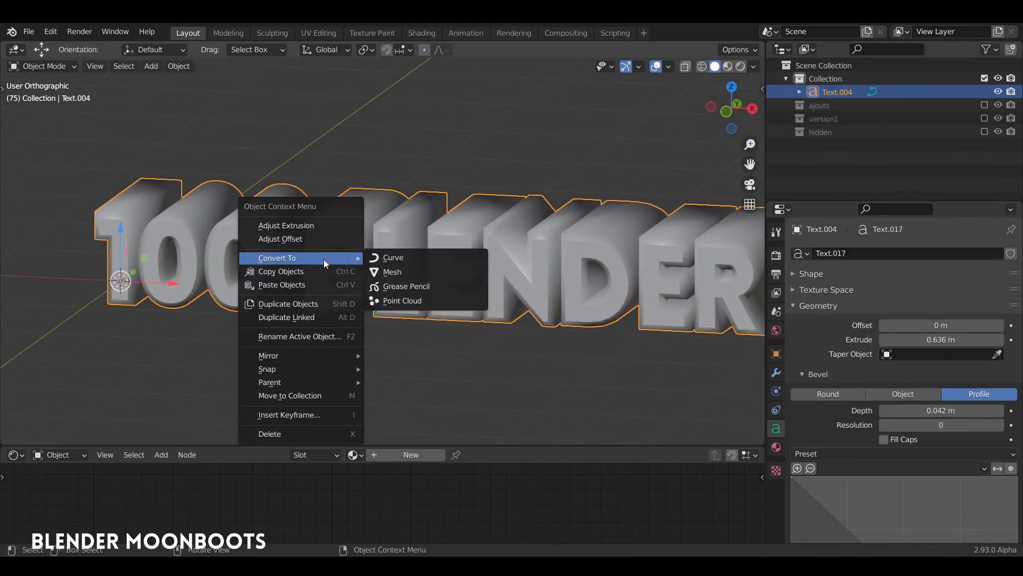
pyautogui.click(391, 272)
# Enter Edit Mode on the converted text mesh.
pyautogui.moveTo(391, 270); pyautogui.dragTo(345, 276, button='middle')
pyautogui.scroll(4, 351, 213)
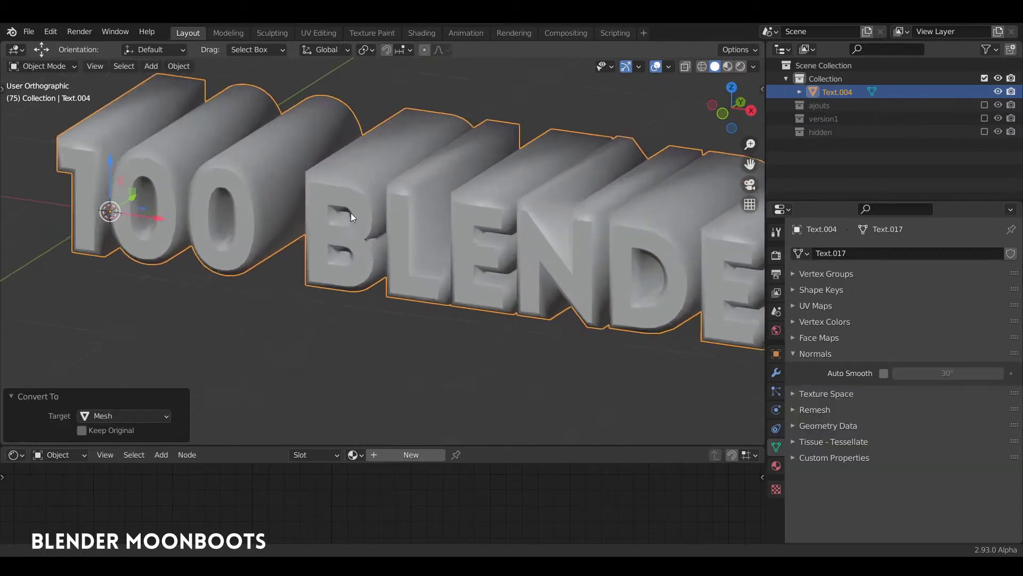
pyautogui.press('Tab')
# Try moving a vertex on the front rim of the first zero, and undo the move.
pyautogui.scroll(6, 417, 213)
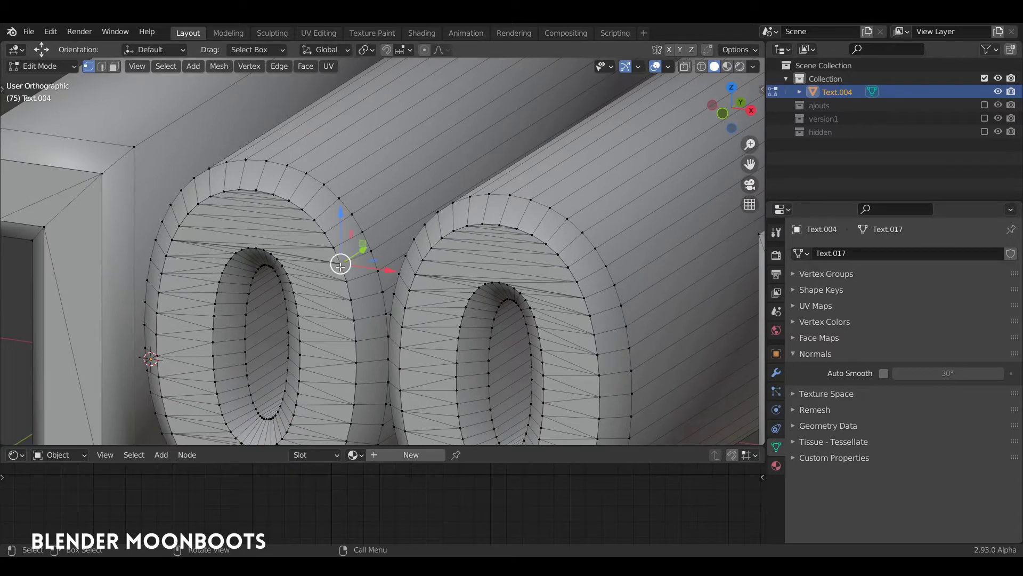
pyautogui.moveTo(340, 265); pyautogui.dragTo(361, 254)
pyautogui.hotkey('ctrl', 'z')
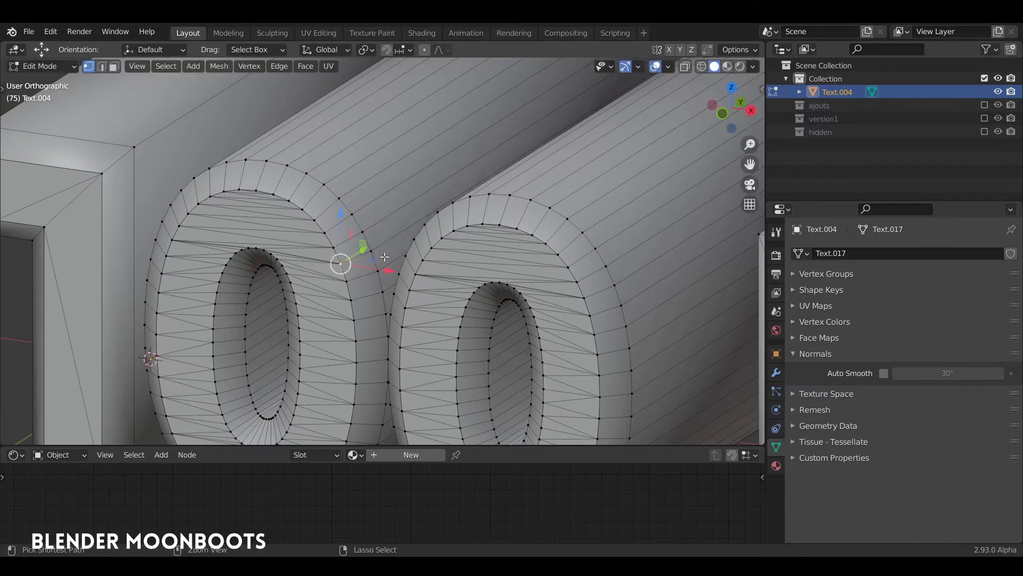
# Select all of the text's vertices and merge them by distance at 0.0001 m.
pyautogui.scroll(-6, 366, 254)
pyautogui.press('a')
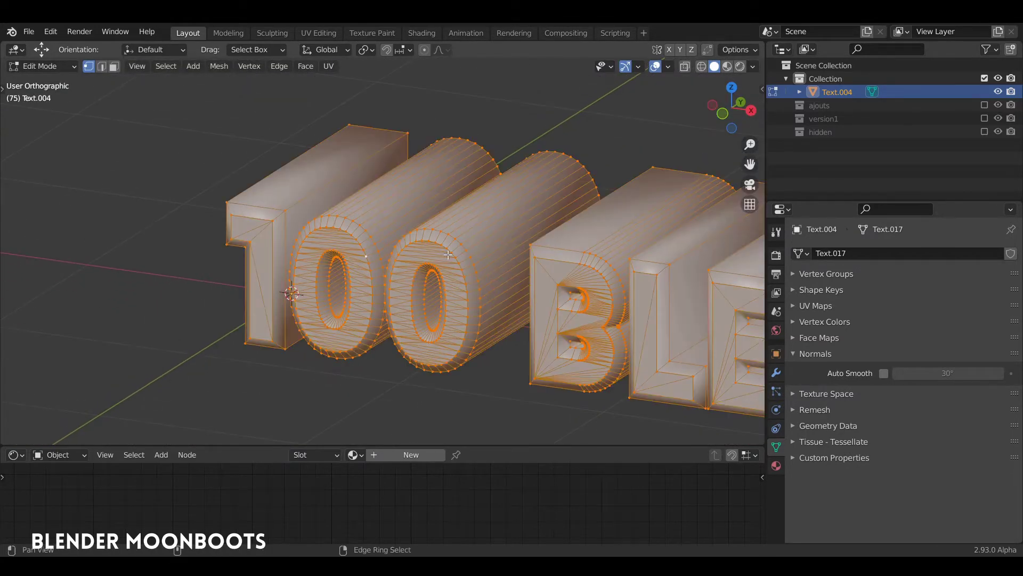
pyautogui.scroll(-4, 446, 246)
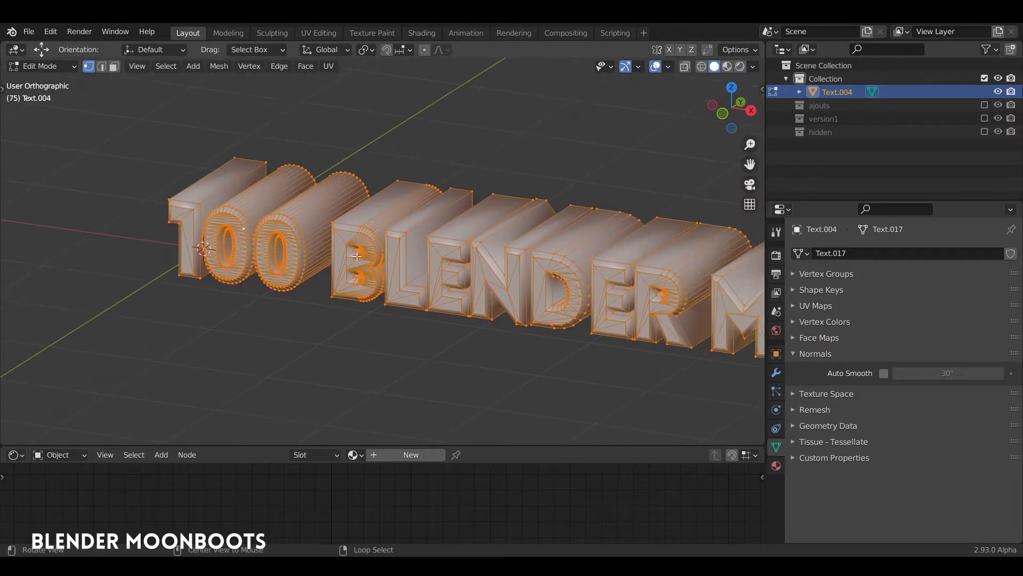
pyautogui.press('m')
pyautogui.click(346, 256)
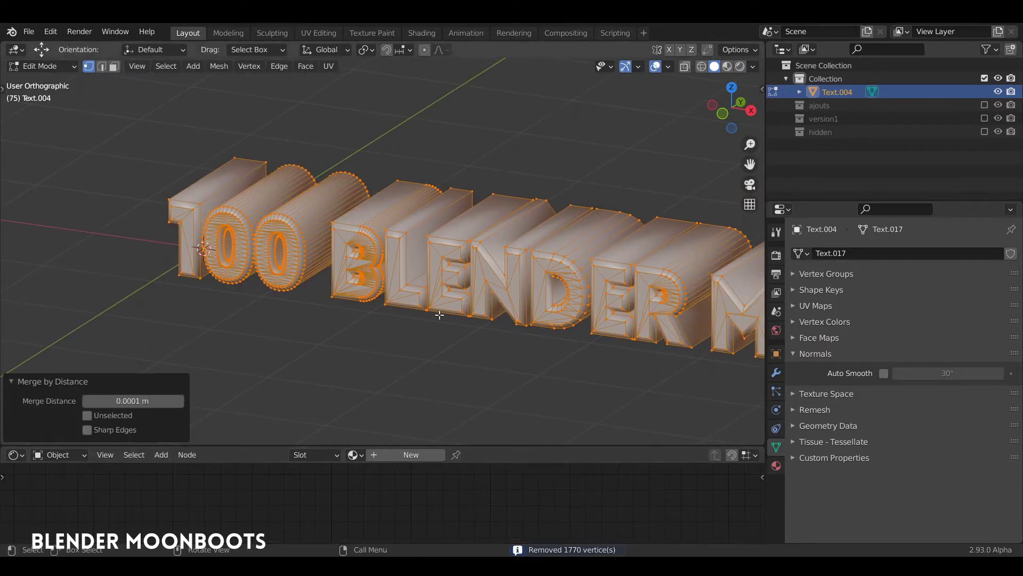
# Test-slide a vertex on the front edge of the letter B, and undo the slide.
pyautogui.scroll(10, 328, 206)
pyautogui.click(329, 224)
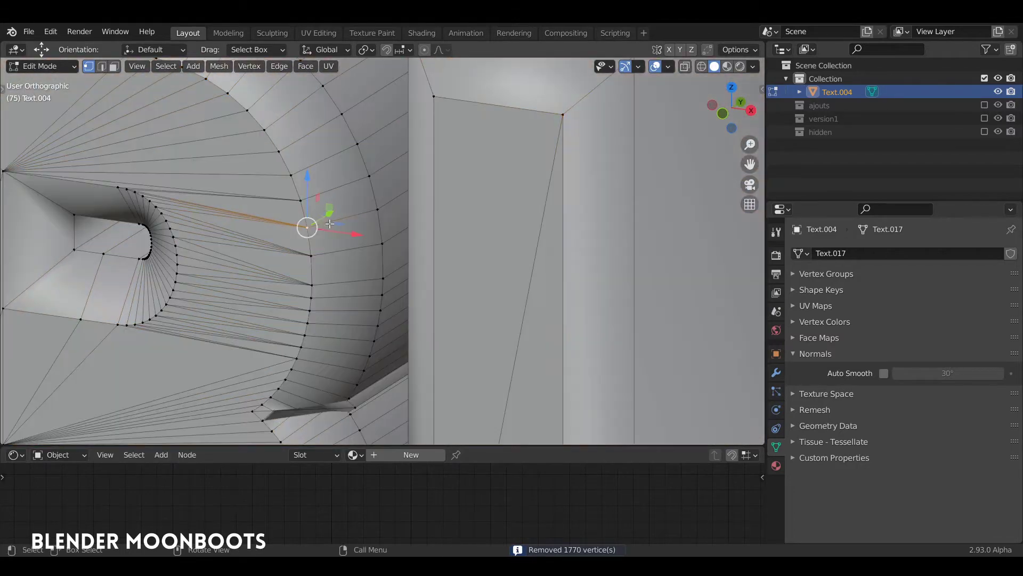
pyautogui.press('g')
pyautogui.press('g')
pyautogui.click(279, 230)
pyautogui.hotkey('ctrl', 'z')
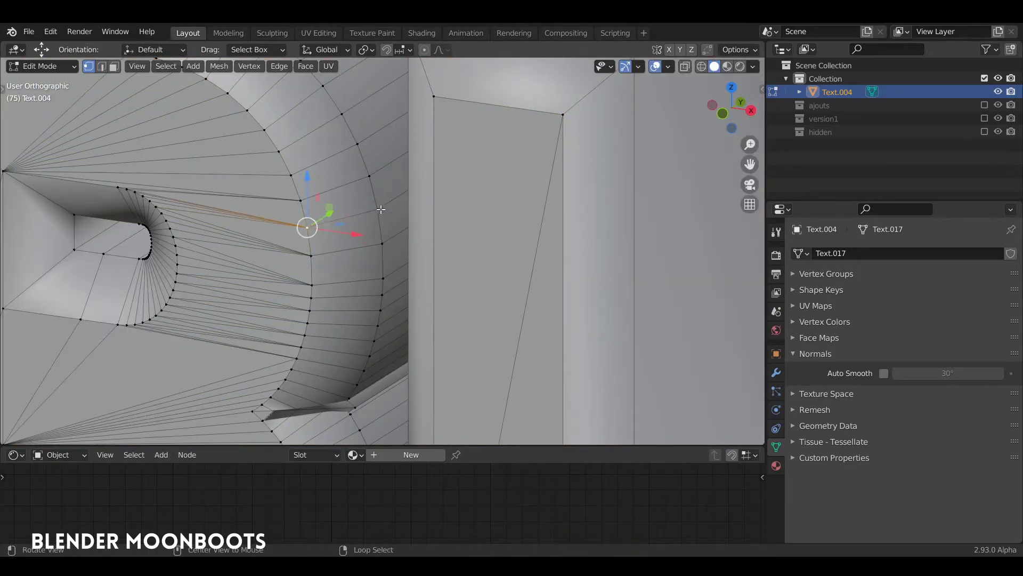
# Return the merged text mesh to Object Mode.
pyautogui.scroll(-7, 395, 276)
pyautogui.press('Tab')
pyautogui.scroll(-8, 395, 276)
# Enable Auto Smooth in the text mesh's normals settings.
pyautogui.moveTo(398, 244); pyautogui.dragTo(399, 184, button='middle')
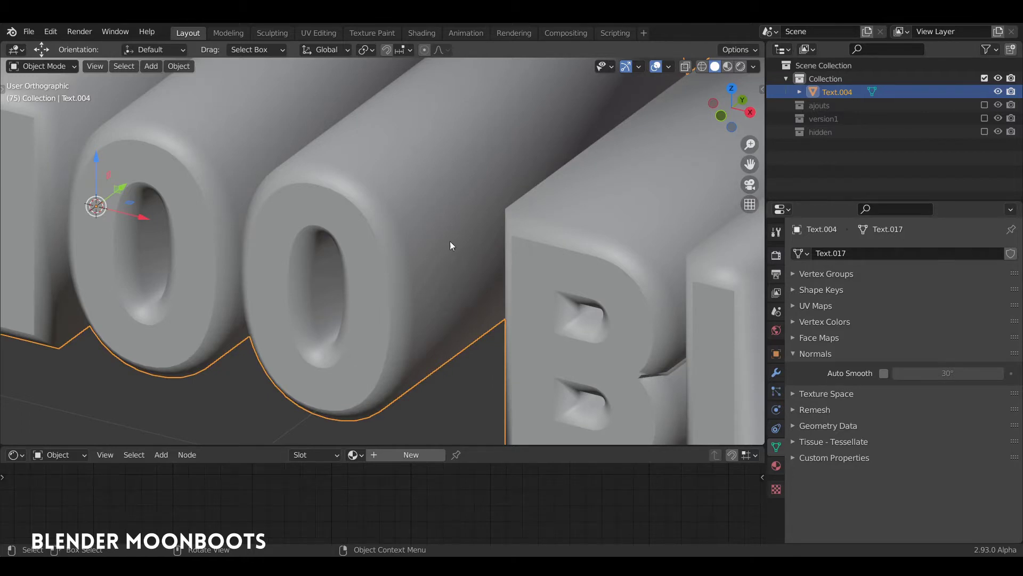
pyautogui.moveTo(447, 329); pyautogui.dragTo(447, 222, button='middle')
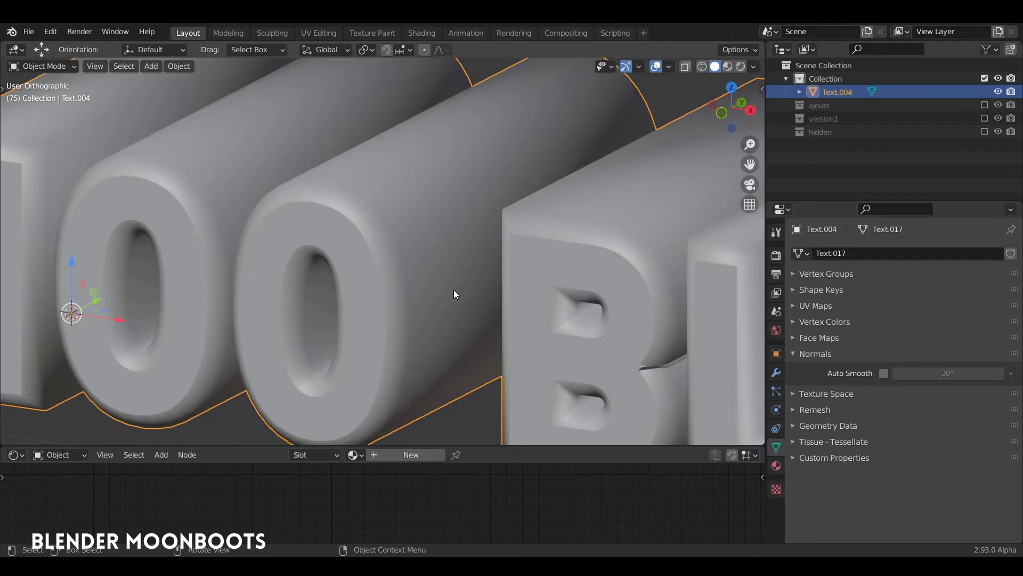
pyautogui.moveTo(391, 254); pyautogui.dragTo(413, 251, button='middle')
pyautogui.press('Tab')
pyautogui.press('Tab')
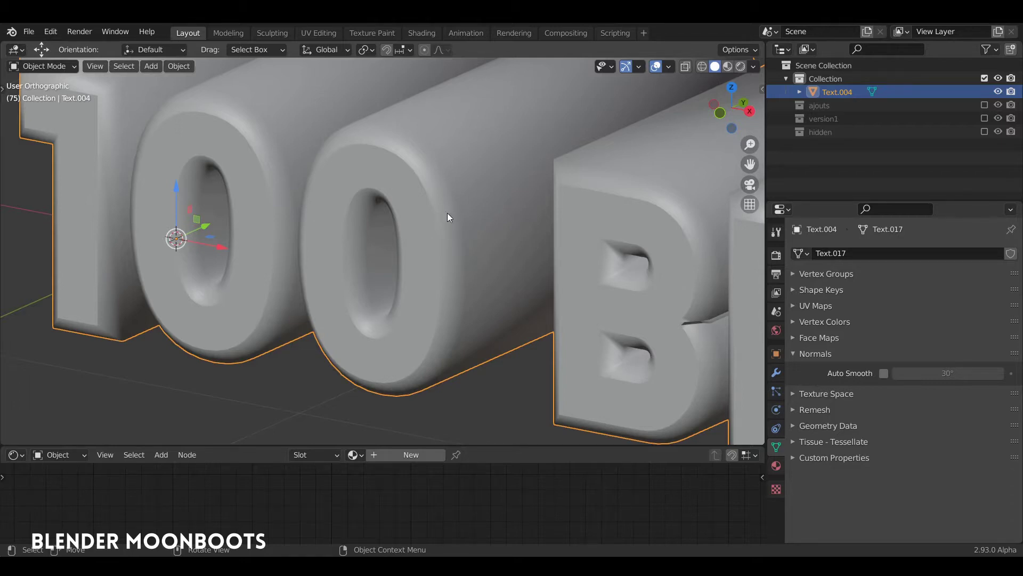
pyautogui.keyDown('ctrl'); pyautogui.moveTo(459, 211); pyautogui.dragTo(494, 233, button='middle'); pyautogui.keyUp('ctrl')
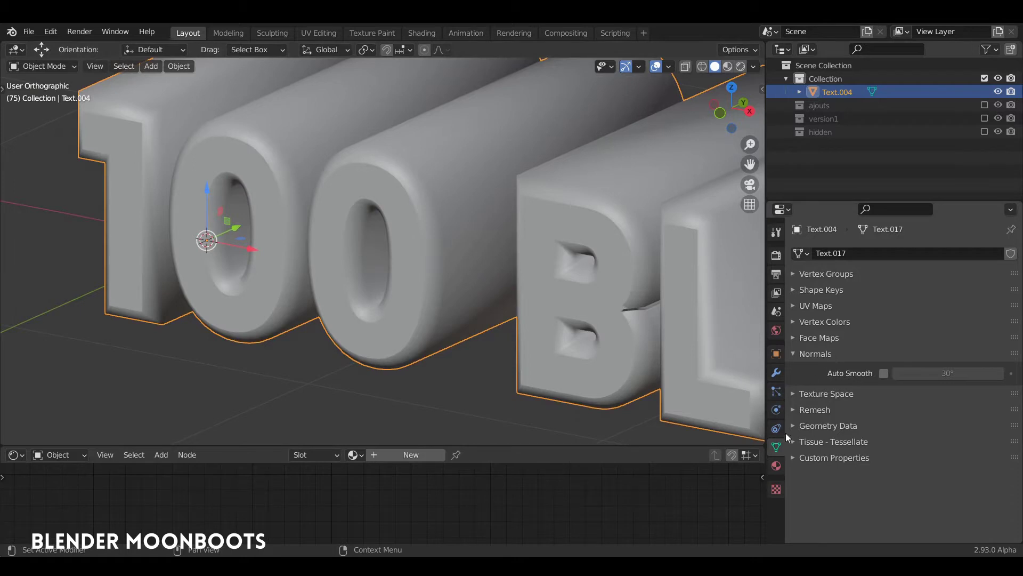
pyautogui.click(883, 373)
# Try adjusting the Auto Smooth angle while viewing the zeros' bevels up close, and leave it at 30°.
pyautogui.moveTo(548, 285)
pyautogui.keyDown('ctrl'); pyautogui.mouseDown(button='middle')
pyautogui.moveTo(521, 245)
pyautogui.moveTo(530, 217)
pyautogui.moveTo(557, 306)
pyautogui.moveTo(567, 280)
pyautogui.moveTo(606, 284)
pyautogui.mouseUp(button='middle'); pyautogui.keyUp('ctrl')
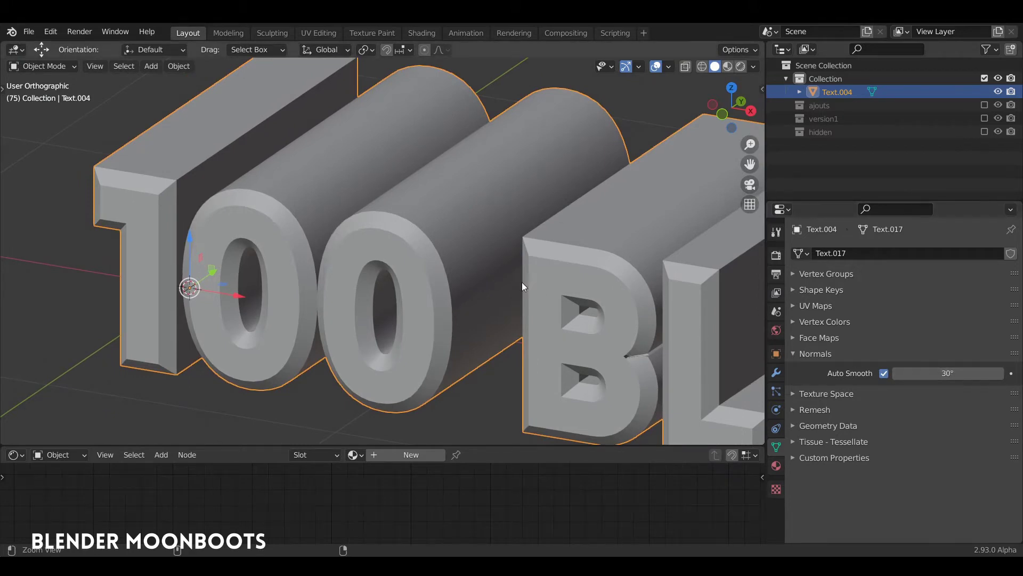
pyautogui.keyDown('ctrl'); pyautogui.moveTo(522, 283); pyautogui.dragTo(497, 237, button='middle'); pyautogui.keyUp('ctrl')
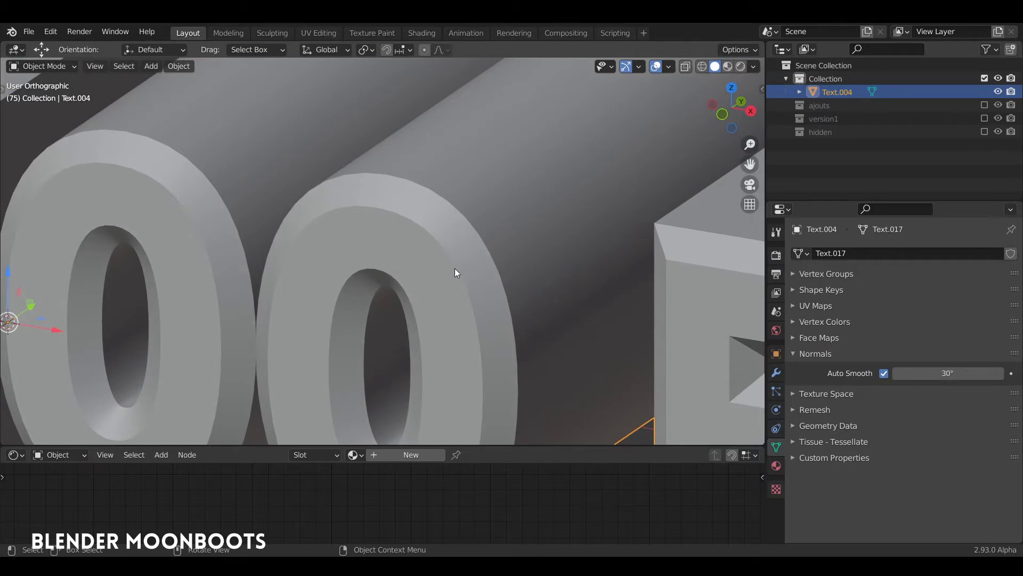
pyautogui.keyDown('shift'); pyautogui.moveTo(470, 271); pyautogui.dragTo(420, 237, button='middle'); pyautogui.keyUp('shift')
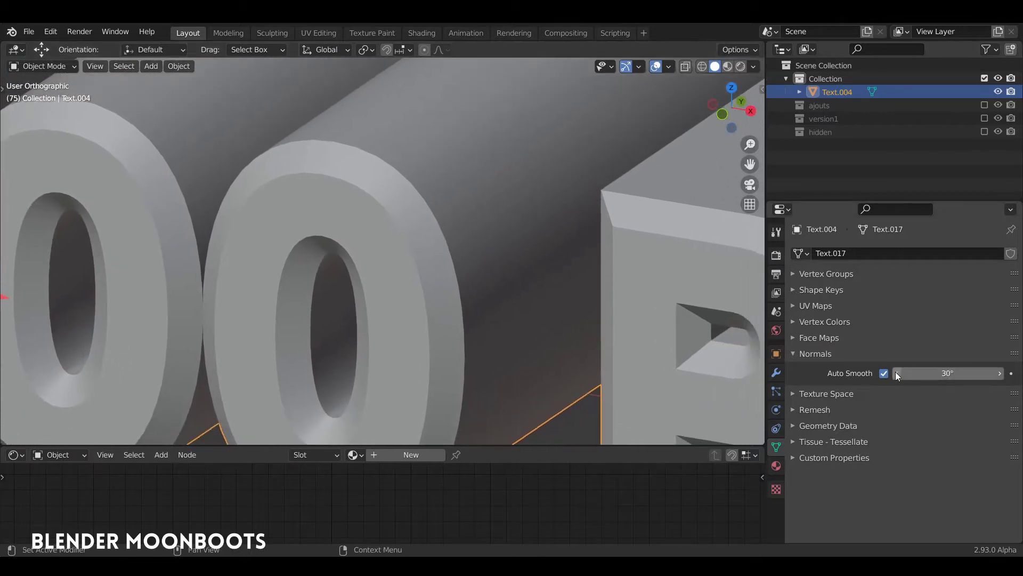
pyautogui.moveTo(896, 372)
pyautogui.mouseDown()
pyautogui.moveTo(924, 375)
pyautogui.moveTo(909, 376)
pyautogui.mouseUp()
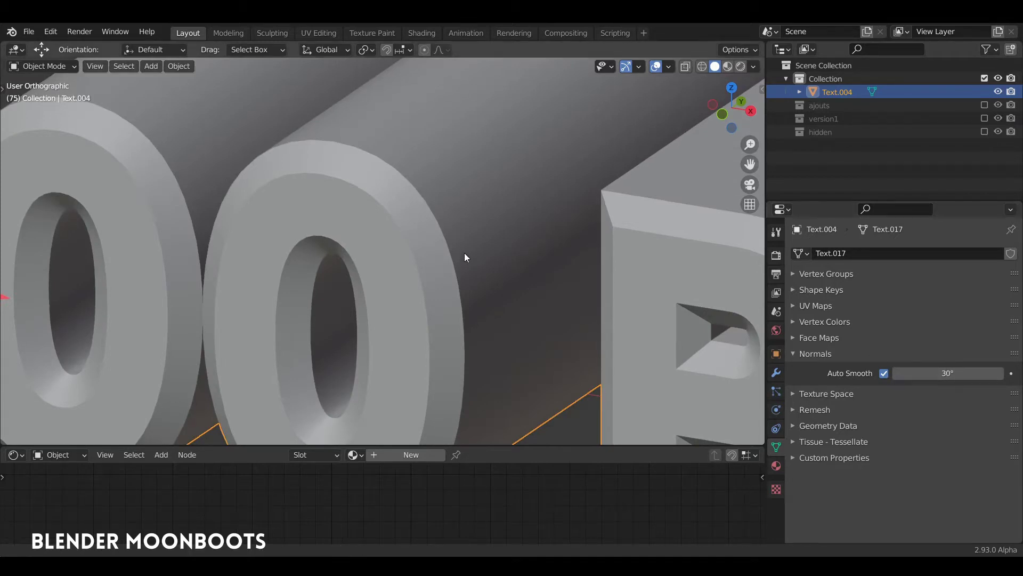
# Save the file with the Auto Smooth shading applied to the text mesh.
pyautogui.scroll(-6, 465, 253)
pyautogui.keyDown('alt'); pyautogui.keyDown('shift'); pyautogui.moveTo(485, 312); pyautogui.dragTo(447, 322); pyautogui.keyUp('shift'); pyautogui.keyUp('alt')
pyautogui.hotkey('ctrl', 's')
pyautogui.scroll(-4, 407, 255)
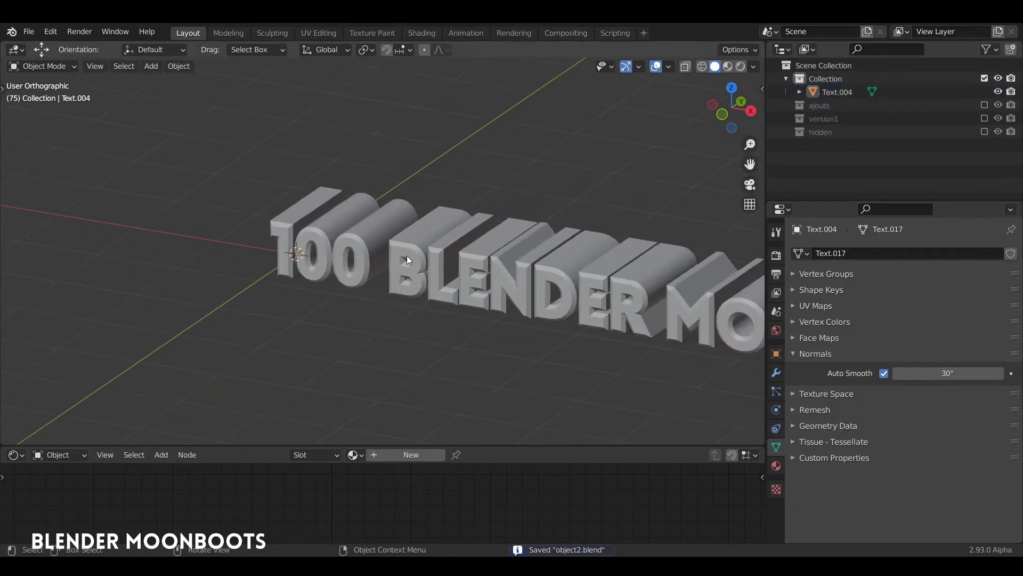
# In Edit Mode, select all geometry of the words "BLENDER MOONBOOTS" and scale it down to about 0.361.
pyautogui.press('Tab')
pyautogui.keyDown('alt'); pyautogui.moveTo(407, 255); pyautogui.dragTo(492, 222); pyautogui.keyUp('alt')
pyautogui.keyDown('alt'); pyautogui.moveTo(491, 222); pyautogui.dragTo(526, 192, button='middle'); pyautogui.keyUp('alt')
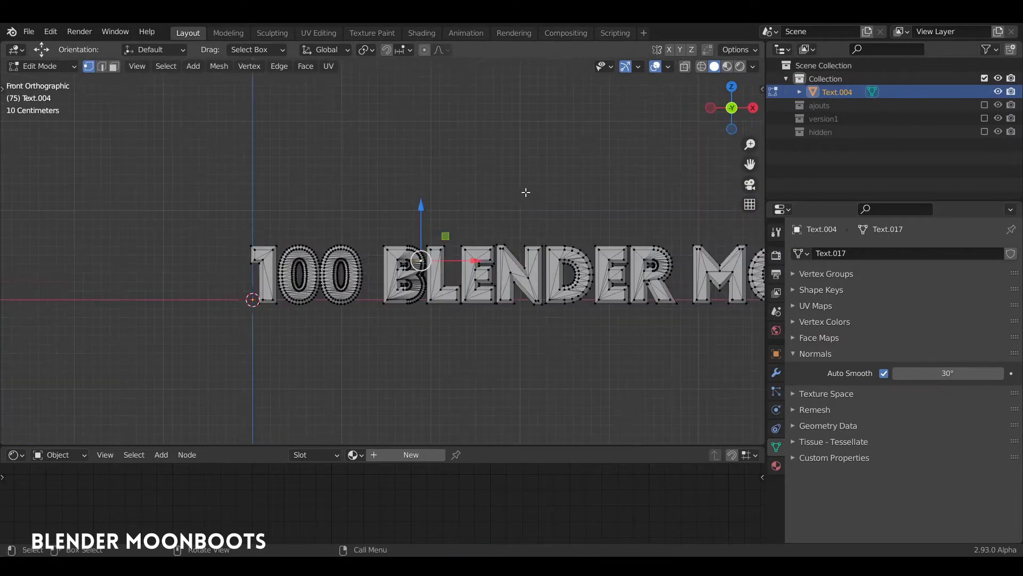
pyautogui.scroll(-2, 478, 218)
pyautogui.keyDown('shift'); pyautogui.moveTo(501, 233); pyautogui.dragTo(336, 201, button='middle'); pyautogui.keyUp('shift')
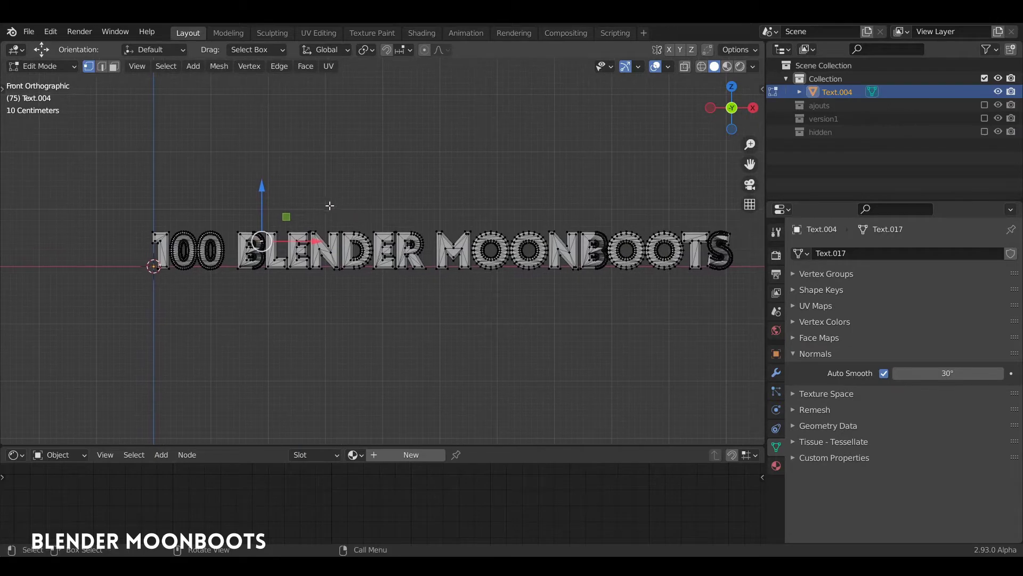
pyautogui.hotkey('alt', 'z')
pyautogui.hotkey('alt', 'a')
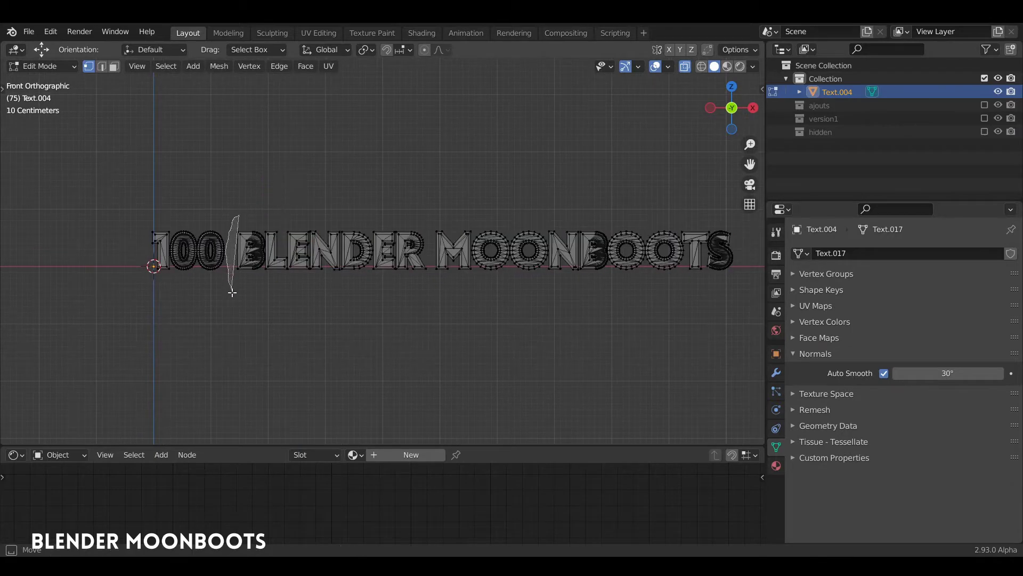
pyautogui.moveTo(231, 292)
pyautogui.keyDown('ctrl'); pyautogui.mouseDown(button='right')
pyautogui.moveTo(360, 331)
pyautogui.moveTo(736, 245)
pyautogui.moveTo(576, 203)
pyautogui.mouseUp(button='right'); pyautogui.keyUp('ctrl')
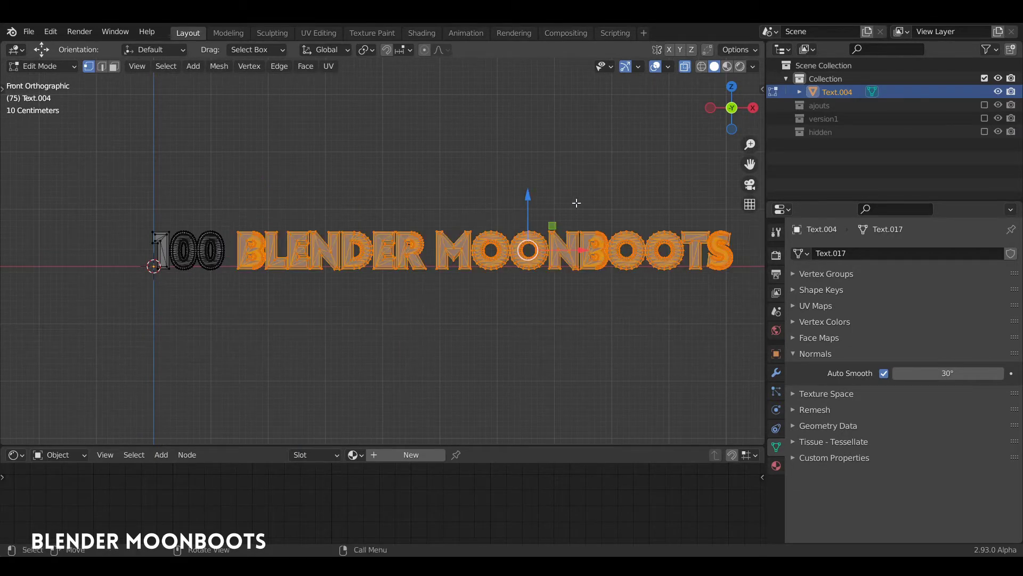
pyautogui.press('s')
pyautogui.click(544, 235)
# Move "BLENDER MOONBOOTS" beneath the "100", about -4.61 m in X and -0.55 m in Z.
pyautogui.keyDown('shift'); pyautogui.moveTo(482, 251); pyautogui.dragTo(579, 255, button='middle'); pyautogui.keyUp('shift')
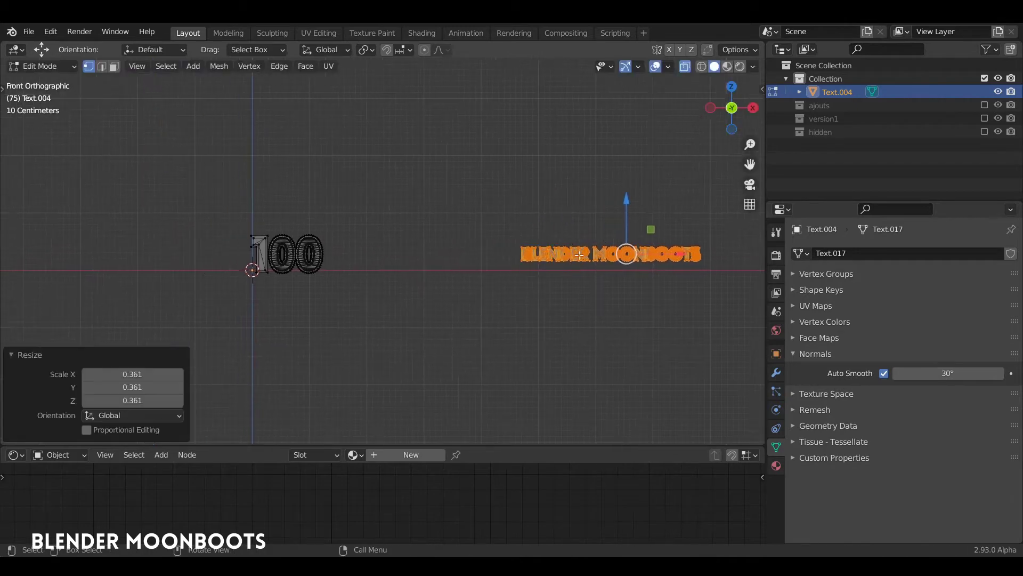
pyautogui.press('g')
pyautogui.click(315, 287)
pyautogui.keyDown('ctrl'); pyautogui.moveTo(321, 264); pyautogui.dragTo(341, 191, button='middle'); pyautogui.keyUp('ctrl')
pyautogui.keyDown('shift'); pyautogui.moveTo(295, 243); pyautogui.dragTo(532, 167, button='middle'); pyautogui.keyUp('shift')
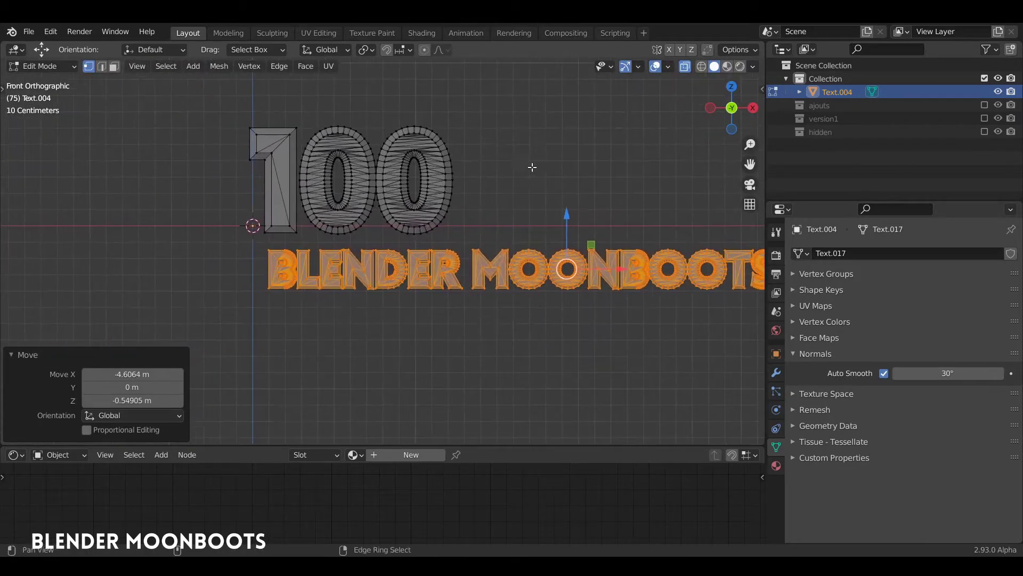
# Refine the fit of "BLENDER MOONBOOTS" directly under the "100", with scalings of about 0.803 and 1.144 and small moves.
pyautogui.press('g')
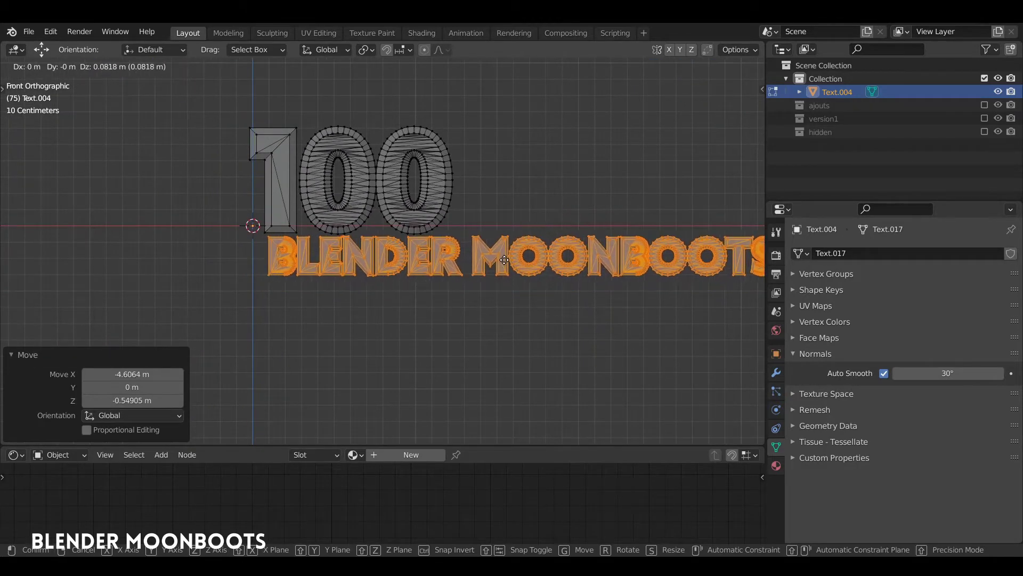
pyautogui.click(502, 260)
pyautogui.press('s')
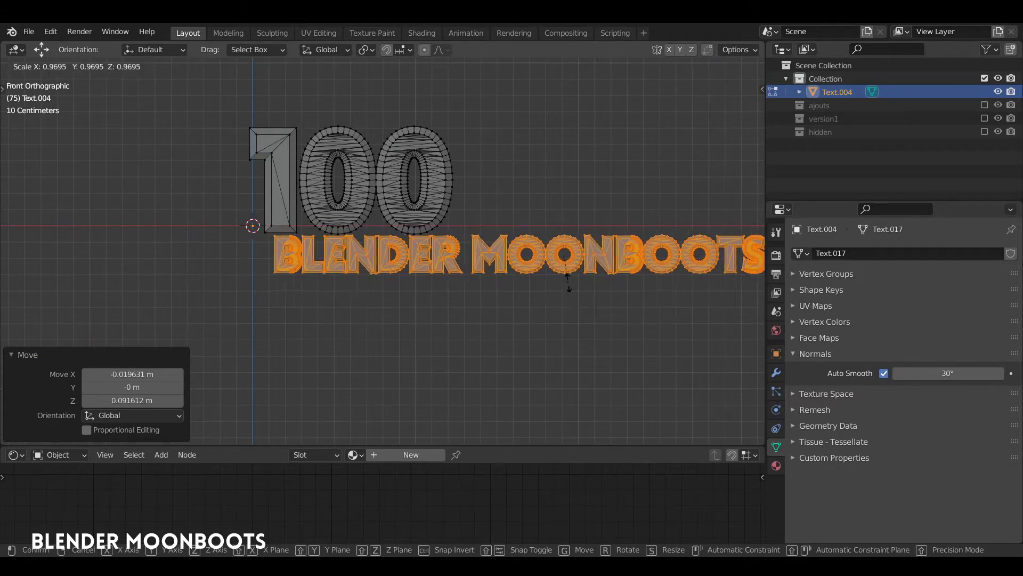
pyautogui.click(556, 278)
pyautogui.press('g')
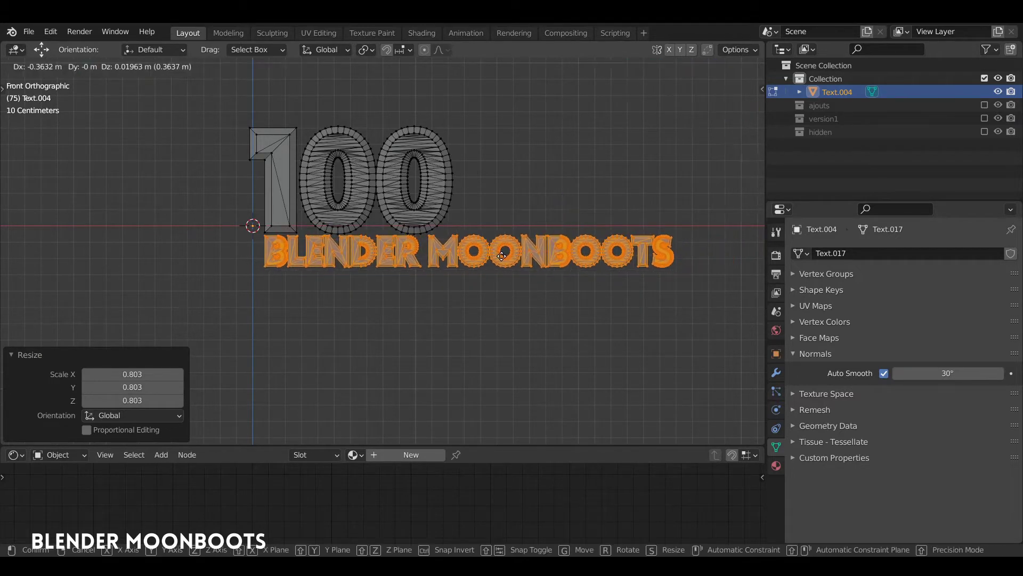
pyautogui.click(504, 257)
pyautogui.press('s')
pyautogui.click(538, 257)
pyautogui.press('g')
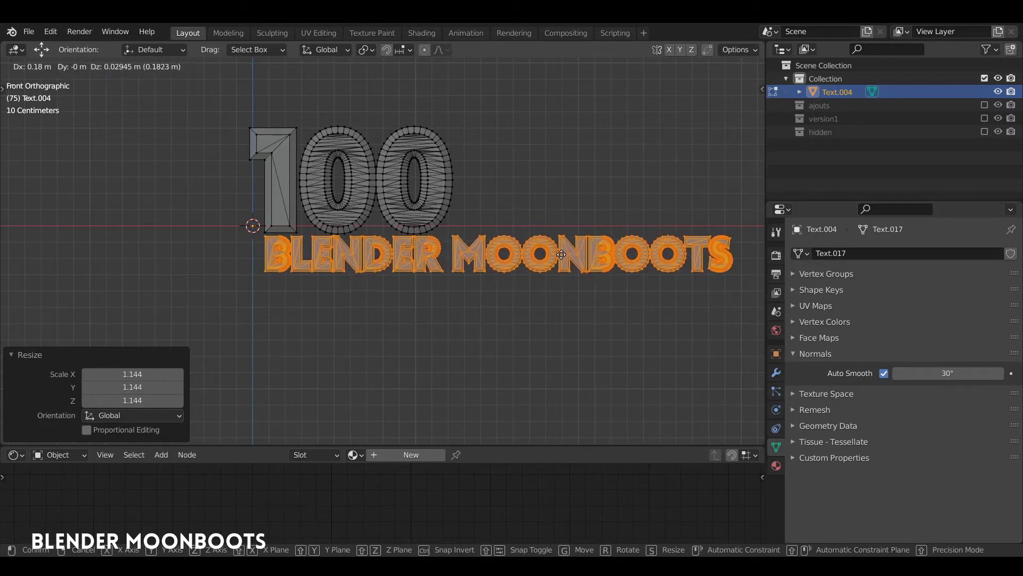
pyautogui.click(562, 252)
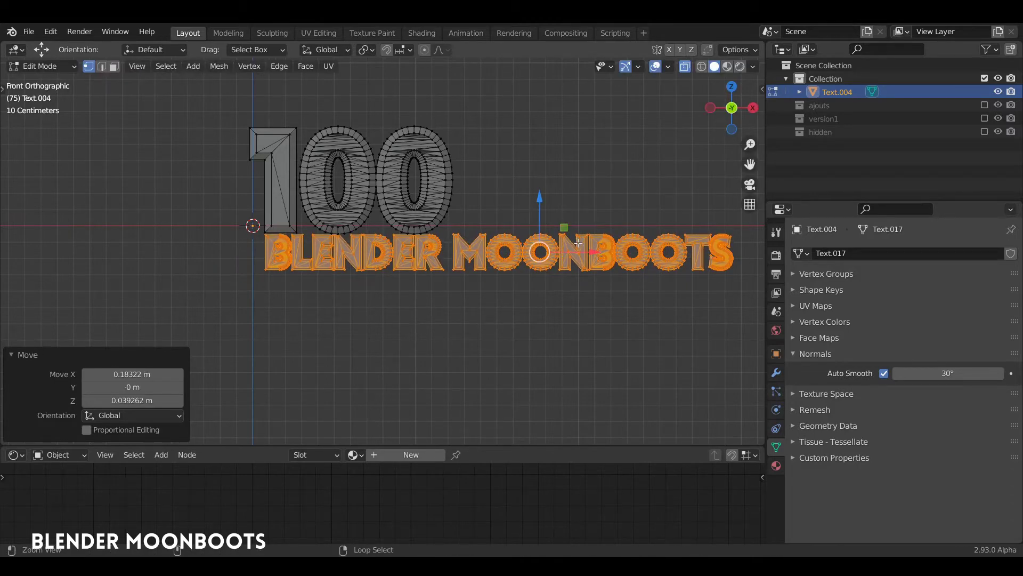
# Select only the word "MOONBOOTS" and move it below "BLENDER", about -1.44 m in X and -0.23 m in Z.
pyautogui.keyDown('alt'); pyautogui.moveTo(579, 242); pyautogui.dragTo(558, 241); pyautogui.keyUp('alt')
pyautogui.hotkey('alt', 'a')
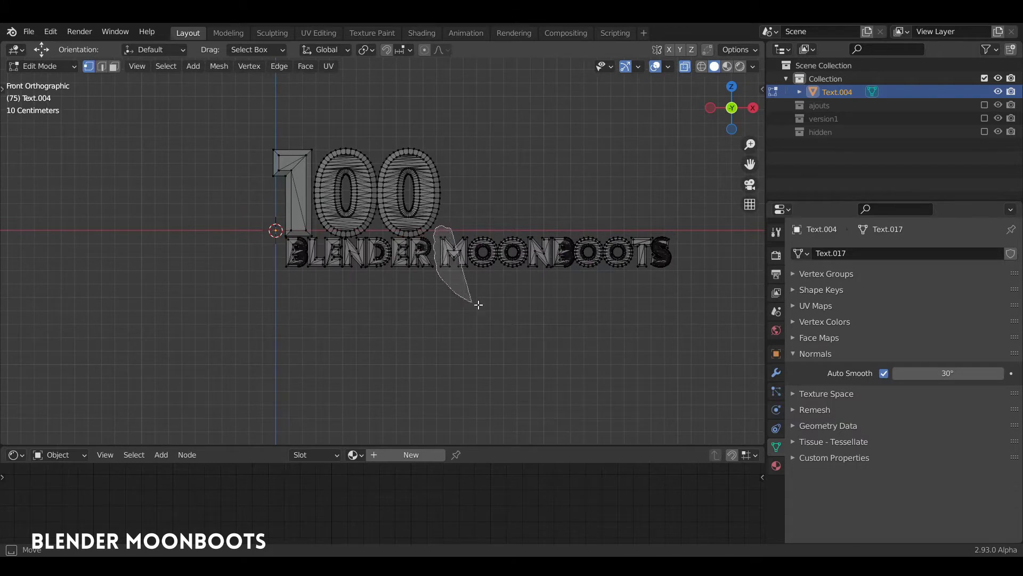
pyautogui.moveTo(478, 304)
pyautogui.keyDown('ctrl'); pyautogui.mouseDown(button='right')
pyautogui.moveTo(581, 173)
pyautogui.moveTo(442, 226)
pyautogui.mouseUp(button='right'); pyautogui.keyUp('ctrl')
pyautogui.press('g')
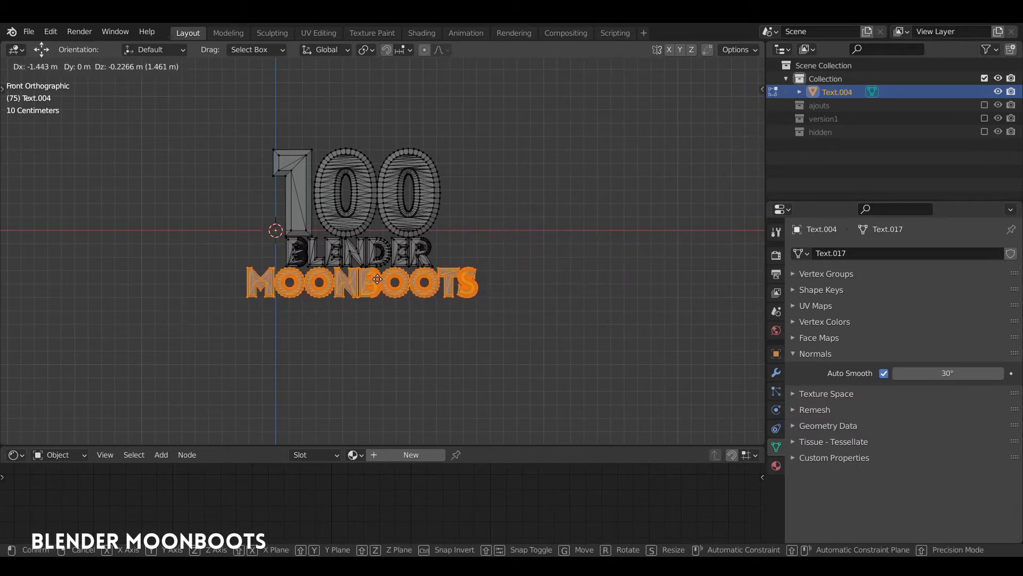
pyautogui.click(378, 279)
# From the right view, select the front vertices of the "100" and move them along Y flush with the smaller words' front.
pyautogui.moveTo(378, 279); pyautogui.dragTo(453, 328, button='middle')
pyautogui.keyDown('alt'); pyautogui.moveTo(470, 250); pyautogui.dragTo(444, 181); pyautogui.keyUp('alt')
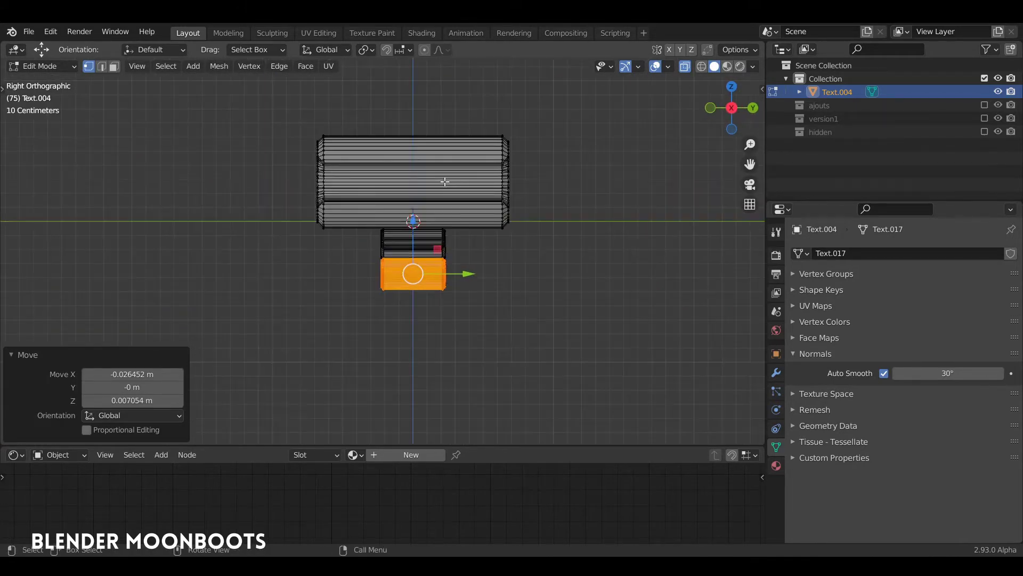
pyautogui.hotkey('alt', 'a')
pyautogui.moveTo(312, 104)
pyautogui.keyDown('ctrl'); pyautogui.mouseDown(button='right')
pyautogui.moveTo(315, 286)
pyautogui.moveTo(339, 140)
pyautogui.mouseUp(button='right'); pyautogui.keyUp('ctrl')
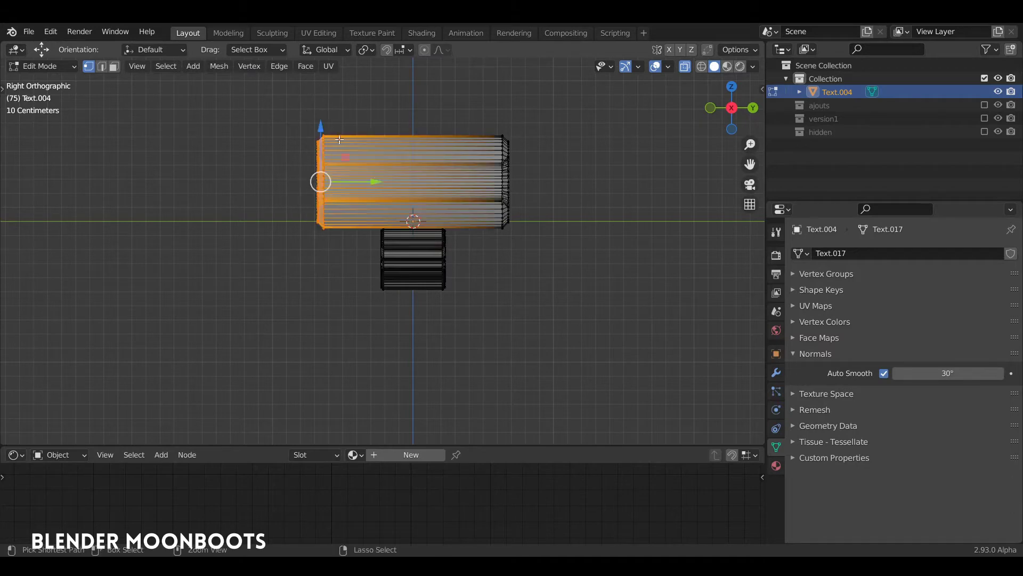
pyautogui.moveTo(373, 182); pyautogui.dragTo(448, 190)
# Move the back vertices of the "100" about -0.459 m in Y, flush with the smaller words' back, and exit Edit Mode.
pyautogui.hotkey('alt', 'a')
pyautogui.moveTo(526, 69)
pyautogui.keyDown('ctrl'); pyautogui.mouseDown(button='right')
pyautogui.moveTo(533, 264)
pyautogui.moveTo(550, 179)
pyautogui.mouseUp(button='right'); pyautogui.keyUp('ctrl')
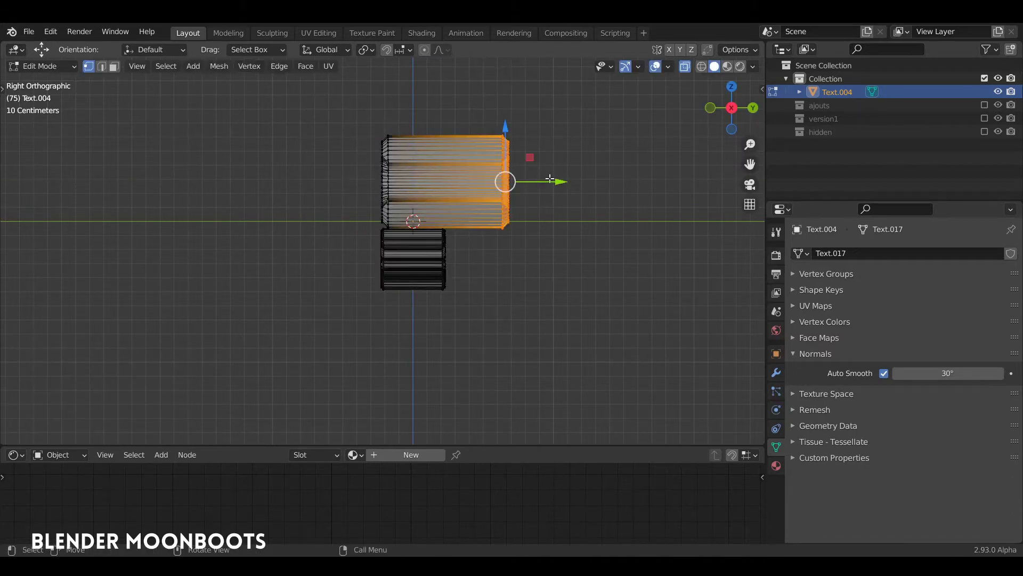
pyautogui.moveTo(559, 181); pyautogui.dragTo(491, 186)
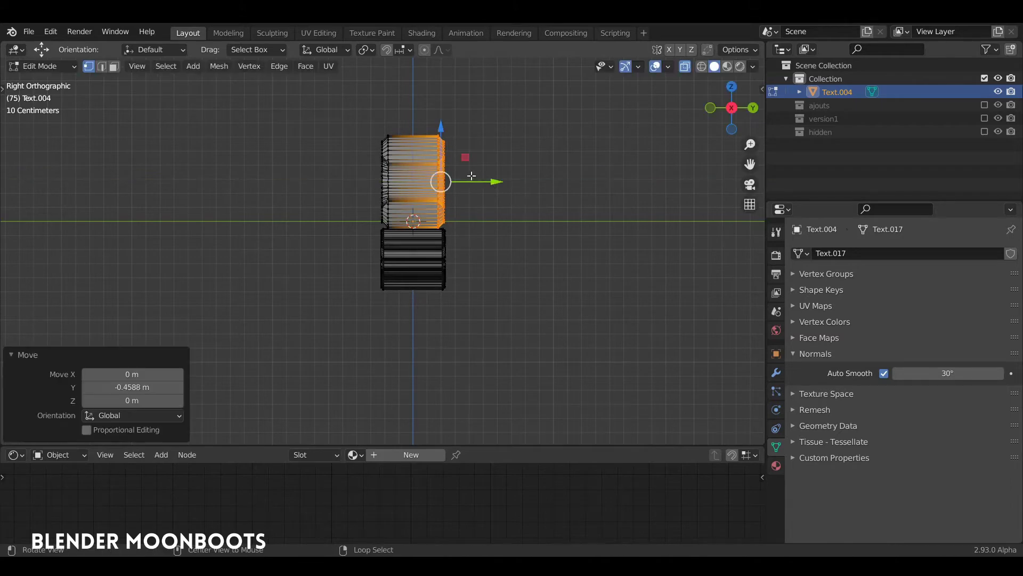
pyautogui.moveTo(491, 186); pyautogui.dragTo(440, 185, button='middle')
pyautogui.press('Tab')
# Deepen the whole text by moving all its back vertices about 0.25 m in Y, and return to Object Mode.
pyautogui.press('KP_3')
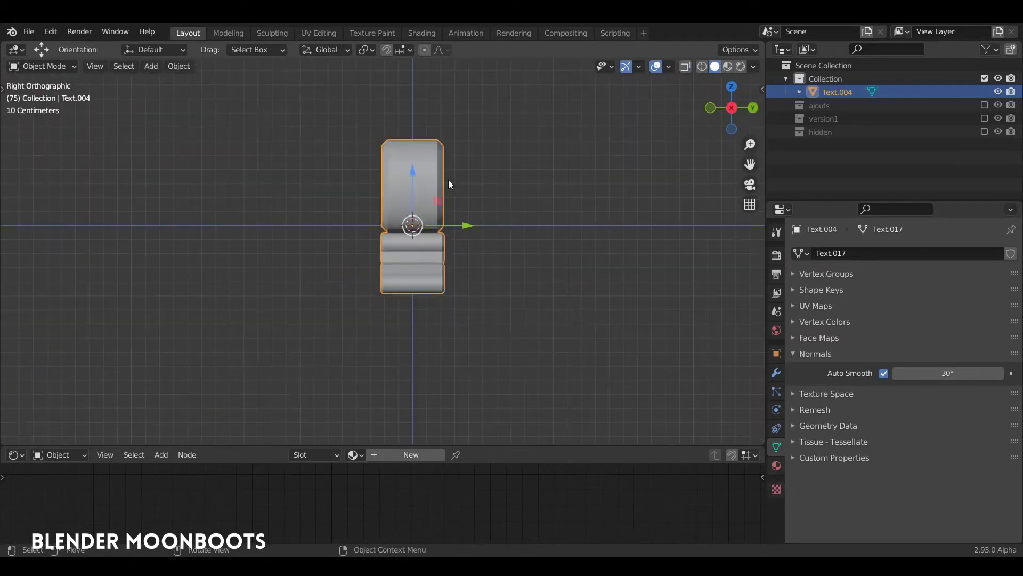
pyautogui.press('Tab')
pyautogui.hotkey('alt', 'z')
pyautogui.click(461, 161)
pyautogui.moveTo(420, 346); pyautogui.dragTo(468, 109)
pyautogui.moveTo(494, 250); pyautogui.dragTo(527, 250)
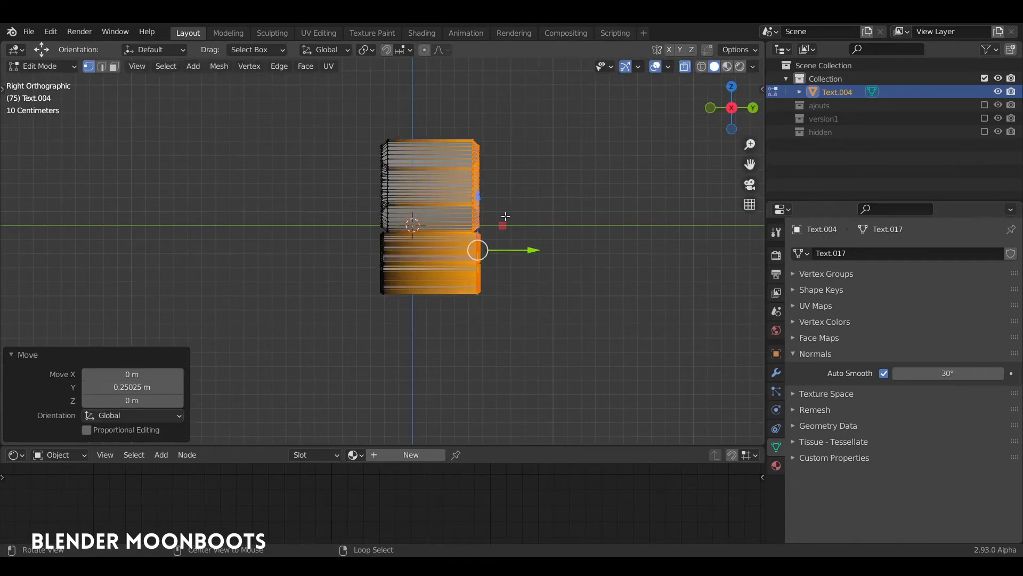
pyautogui.press('Tab')
pyautogui.moveTo(526, 250)
pyautogui.mouseDown(button='middle')
pyautogui.moveTo(597, 232)
pyautogui.moveTo(592, 210)
pyautogui.moveTo(576, 248)
pyautogui.moveTo(610, 216)
pyautogui.moveTo(568, 232)
pyautogui.moveTo(583, 213)
pyautogui.moveTo(590, 234)
pyautogui.moveTo(576, 218)
pyautogui.moveTo(575, 244)
pyautogui.moveTo(565, 234)
pyautogui.mouseUp(button='middle')
pyautogui.hotkey('alt', 'z')
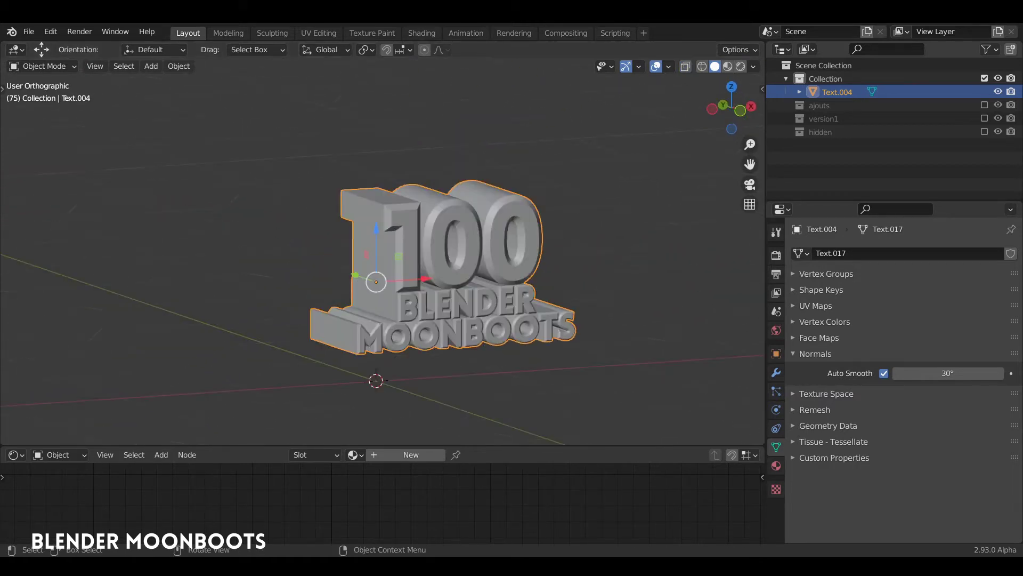
# Deselect the text, enlarge the shader editor area, and save the file.
pyautogui.hotkey('alt', 'a')
pyautogui.keyDown('shift'); pyautogui.moveTo(367, 260); pyautogui.dragTo(302, 189, button='middle'); pyautogui.keyUp('shift')
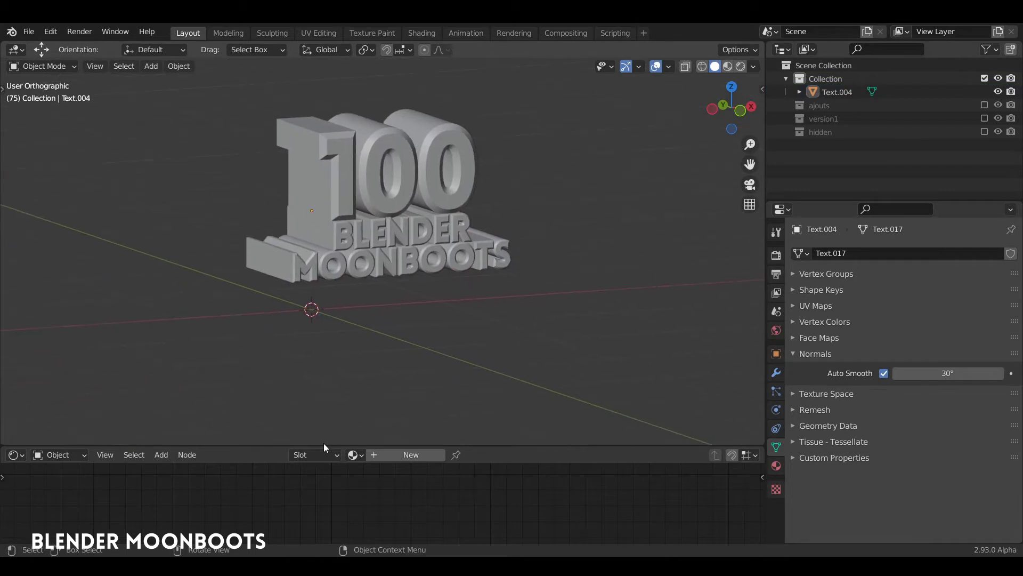
pyautogui.moveTo(324, 445); pyautogui.dragTo(337, 368)
pyautogui.hotkey('ctrl', 's')
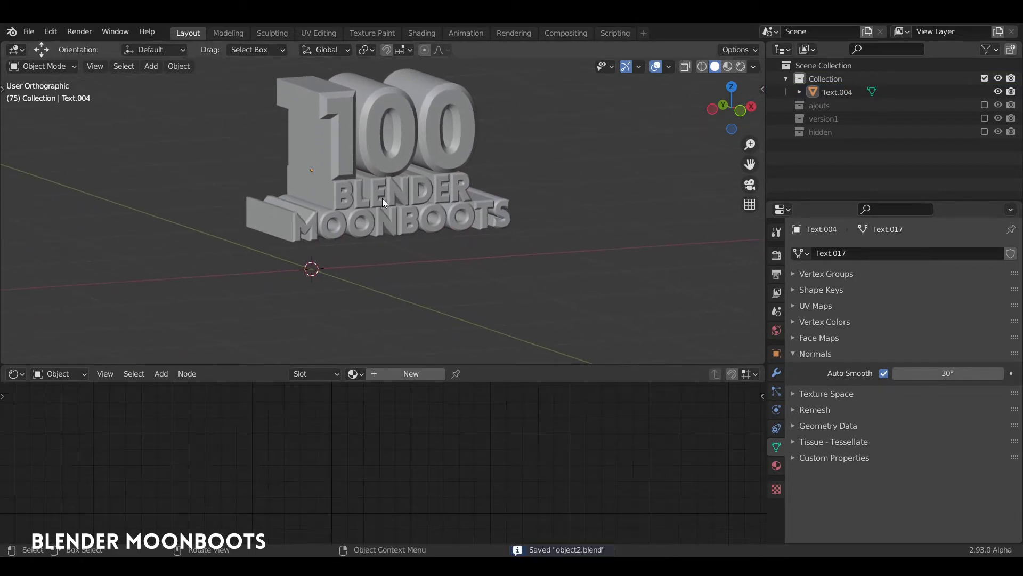
# Add a new material to the text mesh and set its base color to orange.
pyautogui.click(382, 199)
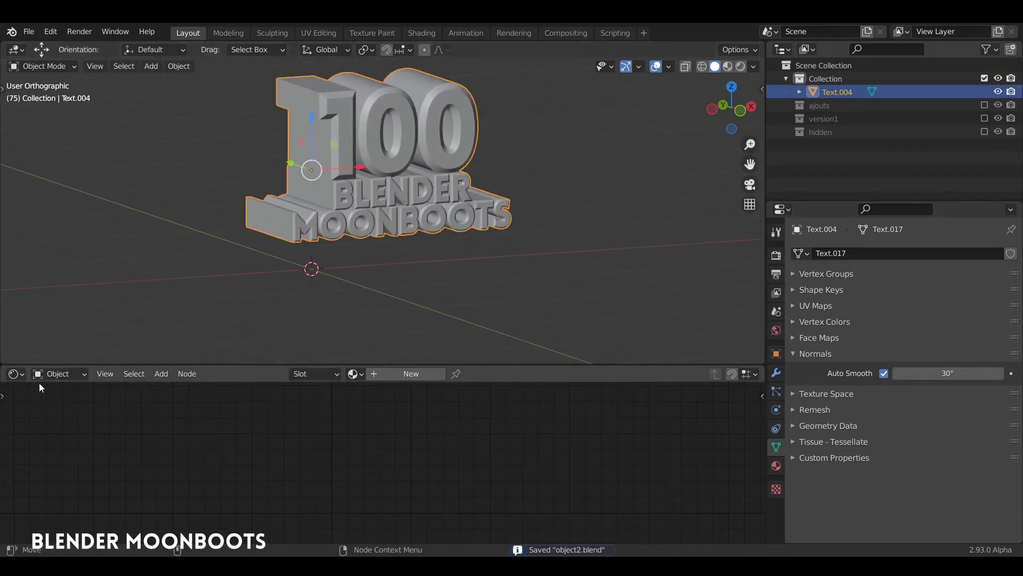
pyautogui.click(412, 373)
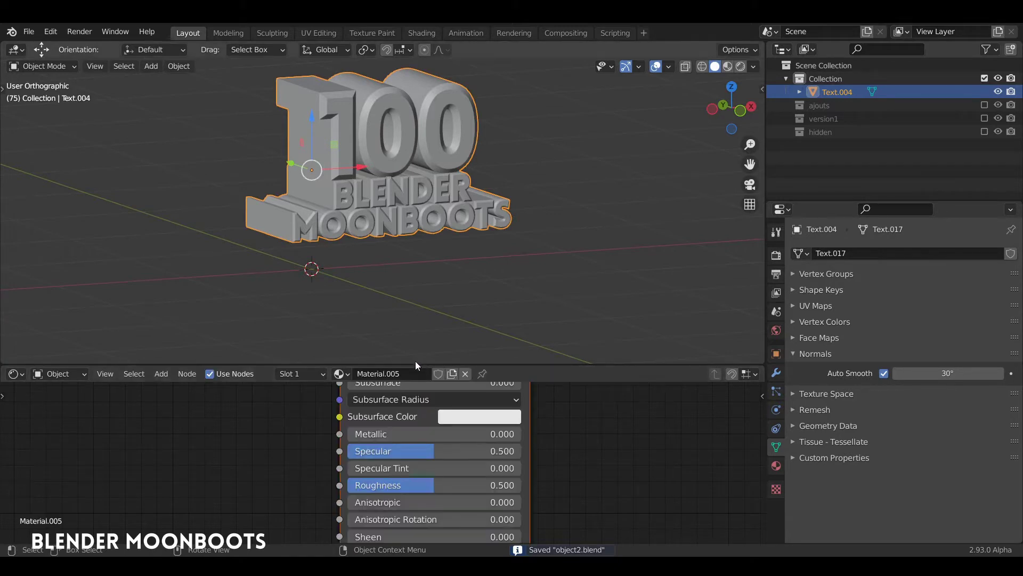
pyautogui.moveTo(415, 364); pyautogui.dragTo(415, 281)
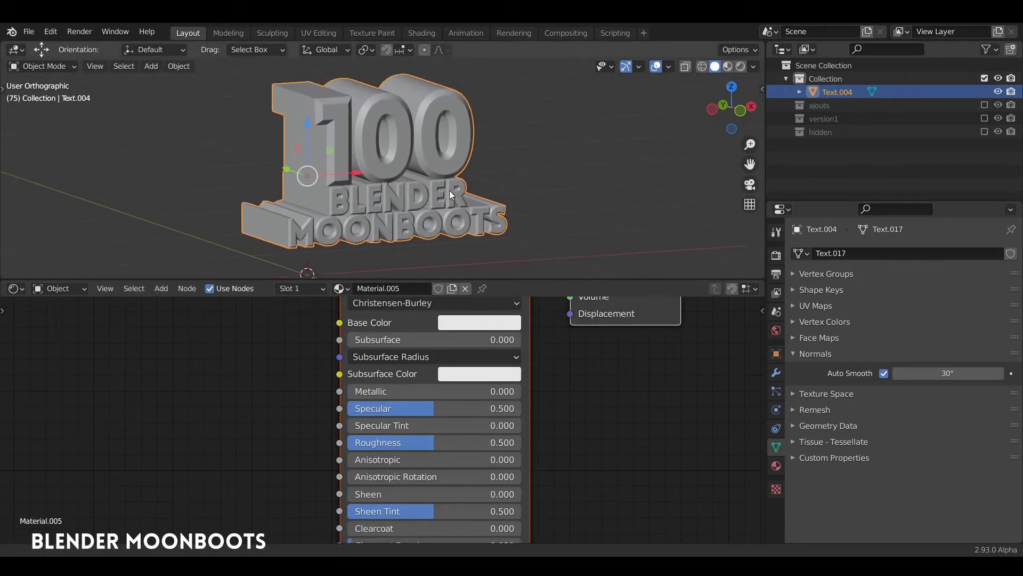
pyautogui.click(479, 321)
pyautogui.moveTo(495, 175); pyautogui.dragTo(488, 201)
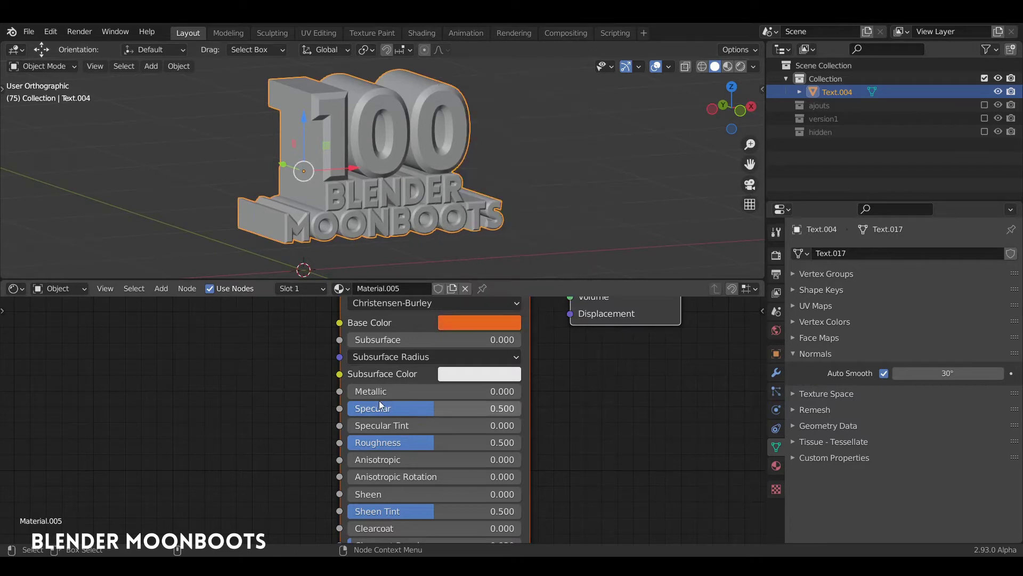
# Set the text material's Metallic to 1.000 and Roughness to 0.100.
pyautogui.moveTo(351, 392); pyautogui.dragTo(571, 395)
pyautogui.moveTo(571, 395); pyautogui.dragTo(557, 343, button='middle')
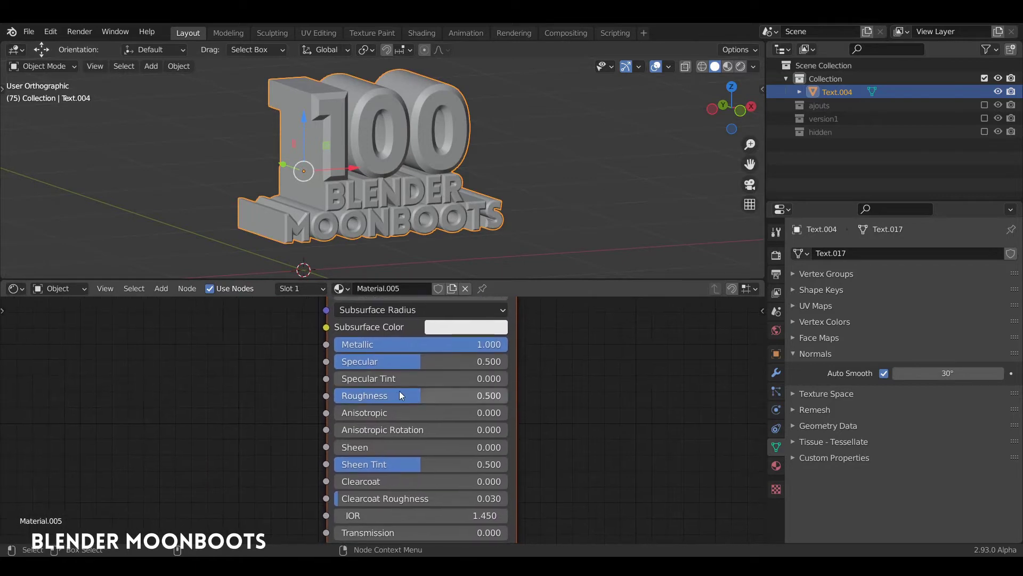
pyautogui.moveTo(399, 399); pyautogui.dragTo(339, 399)
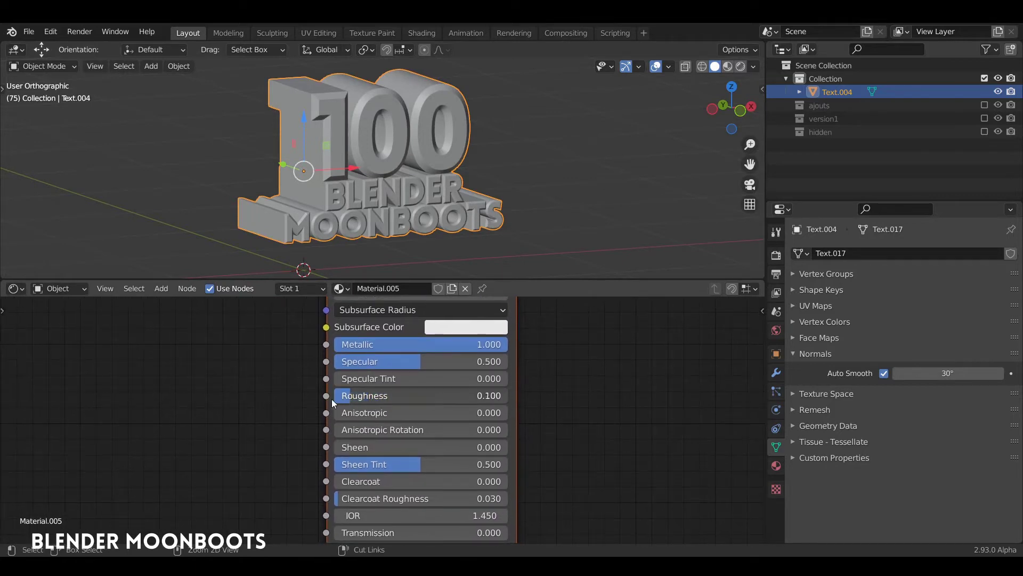
# Display the 3D viewport in Rendered shading and view the text from another angle.
pyautogui.moveTo(450, 193); pyautogui.dragTo(517, 176, button='middle')
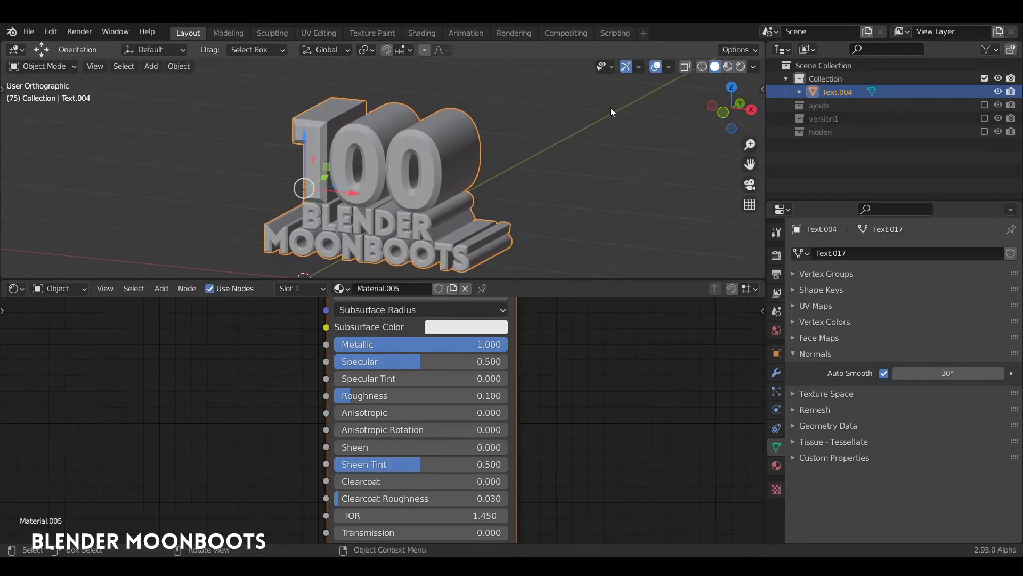
pyautogui.press('z')
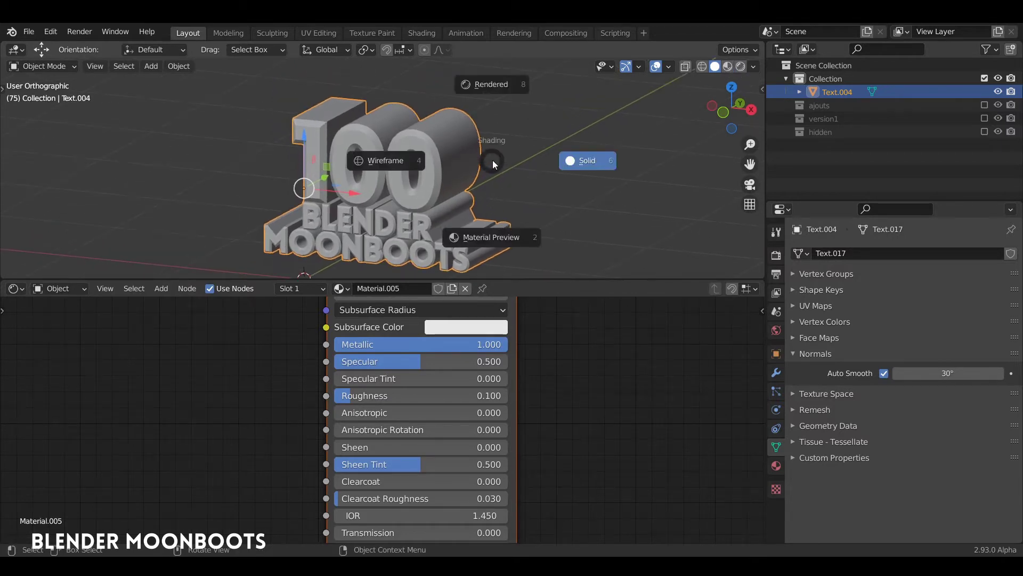
pyautogui.click(497, 83)
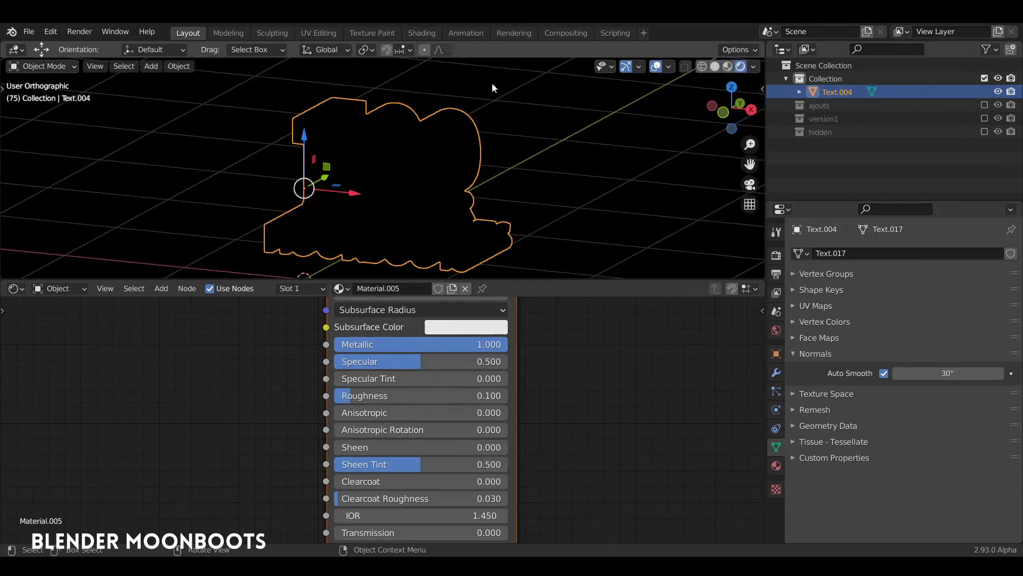
pyautogui.moveTo(503, 169); pyautogui.dragTo(581, 188, button='middle')
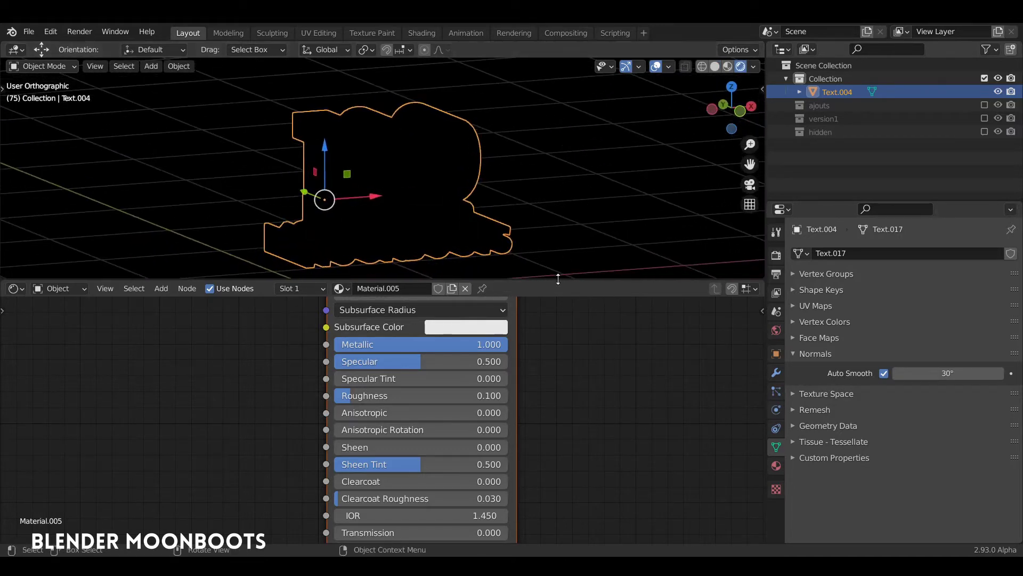
# Switch the shader editor to World shaders and create a new world with its default node setup.
pyautogui.click(59, 288)
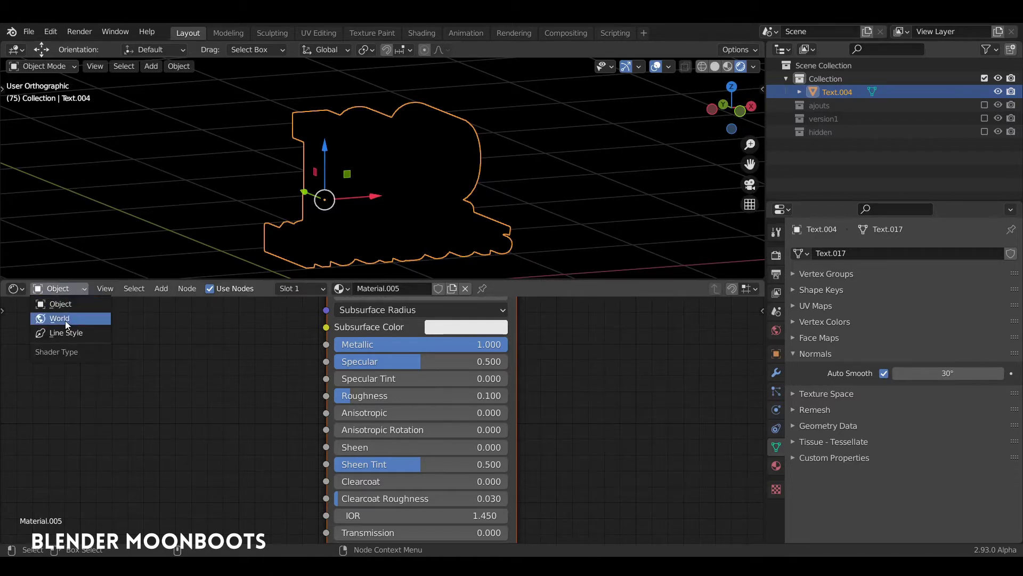
pyautogui.click(66, 319)
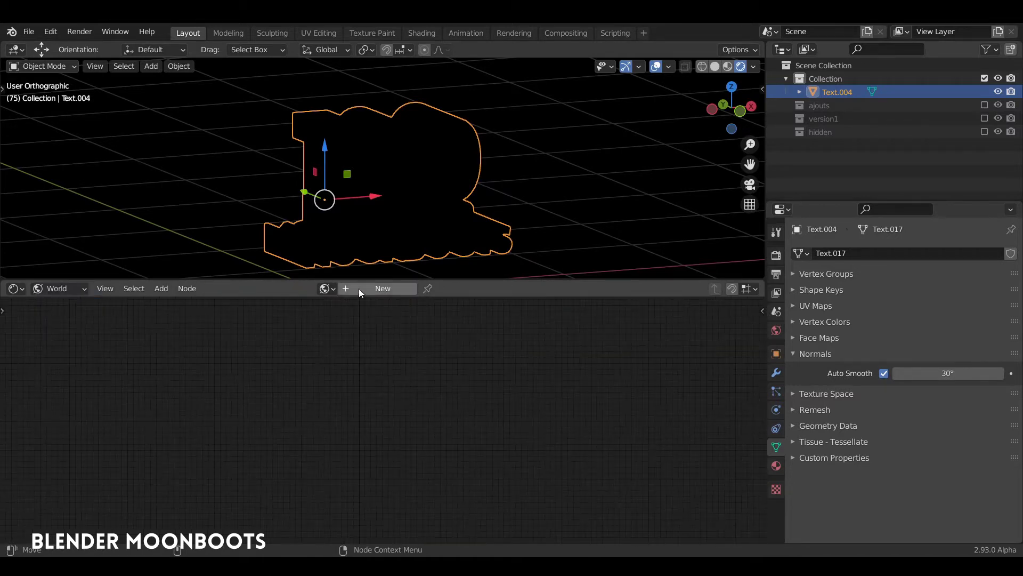
pyautogui.click(373, 289)
pyautogui.scroll(4, 322, 333)
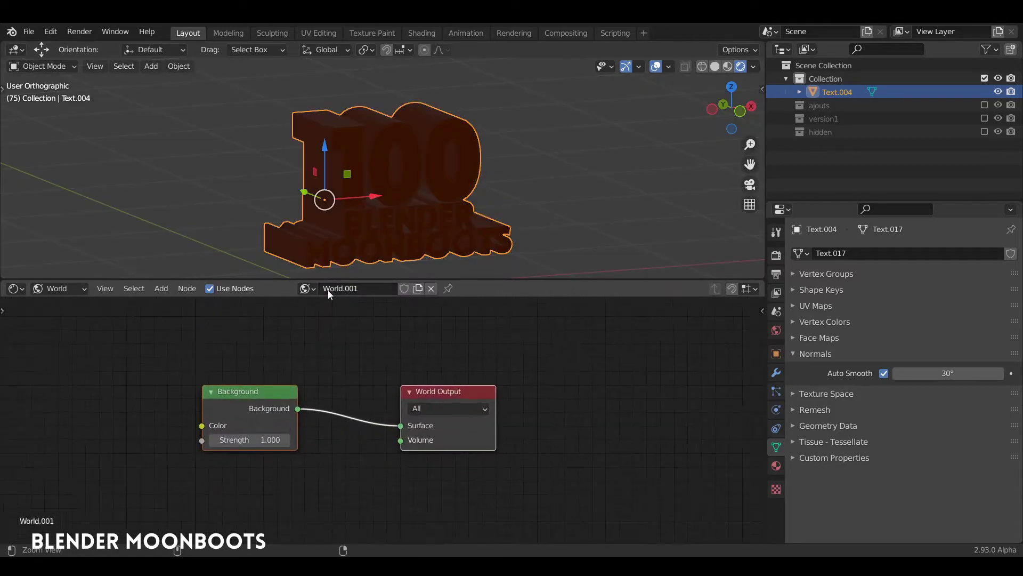
pyautogui.scroll(2, 382, 332)
# Change the world Background node's color to a dark bluish purple and orbit the text to see the effect.
pyautogui.moveTo(325, 372); pyautogui.dragTo(393, 382)
pyautogui.moveTo(426, 224)
pyautogui.mouseDown(button='middle')
pyautogui.moveTo(380, 226)
pyautogui.moveTo(410, 206)
pyautogui.moveTo(426, 213)
pyautogui.mouseUp(button='middle')
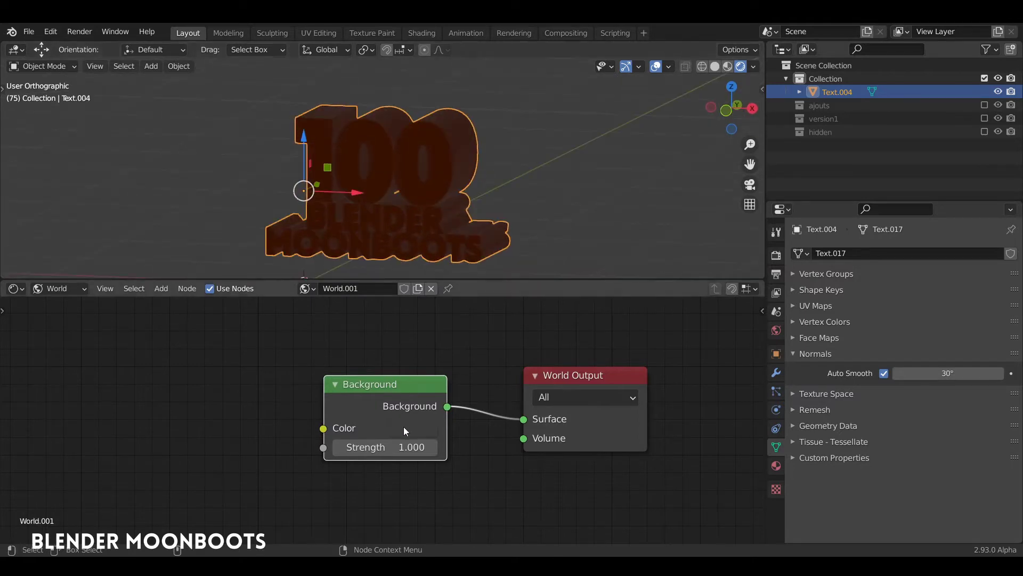
pyautogui.click(405, 429)
pyautogui.moveTo(501, 270); pyautogui.dragTo(476, 229)
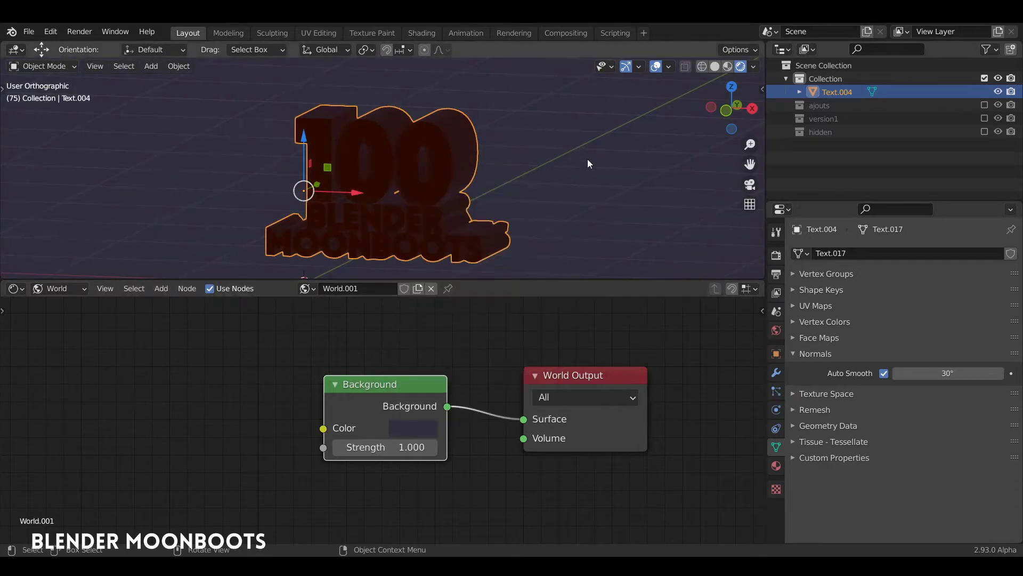
pyautogui.moveTo(587, 159); pyautogui.dragTo(570, 207, button='middle')
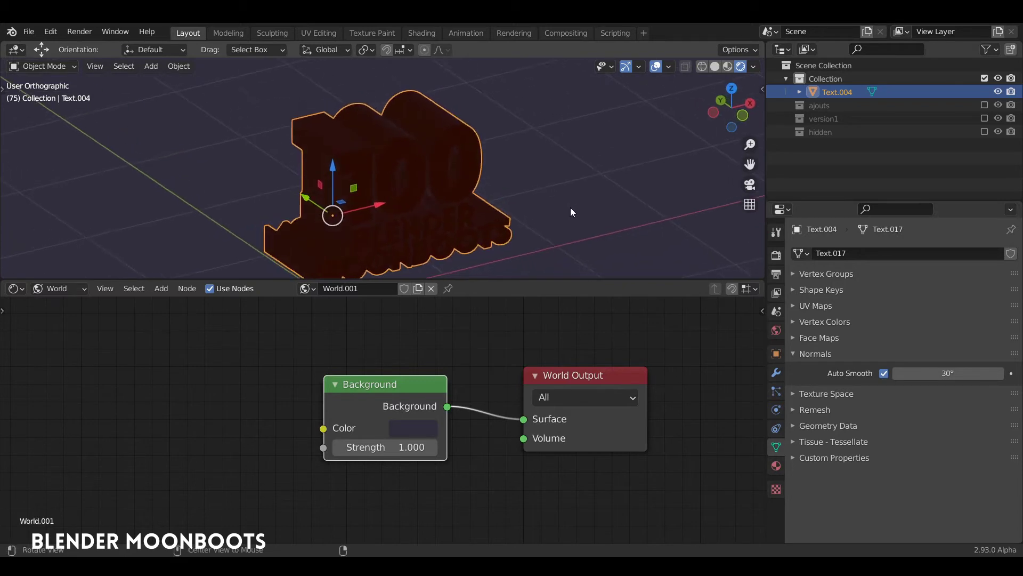
# Make room beside the Background node, add an Environment Texture node, and connect its Color output to the Background's Color.
pyautogui.moveTo(557, 374); pyautogui.dragTo(595, 360)
pyautogui.moveTo(404, 385); pyautogui.dragTo(472, 383)
pyautogui.moveTo(474, 338); pyautogui.dragTo(572, 328, button='middle')
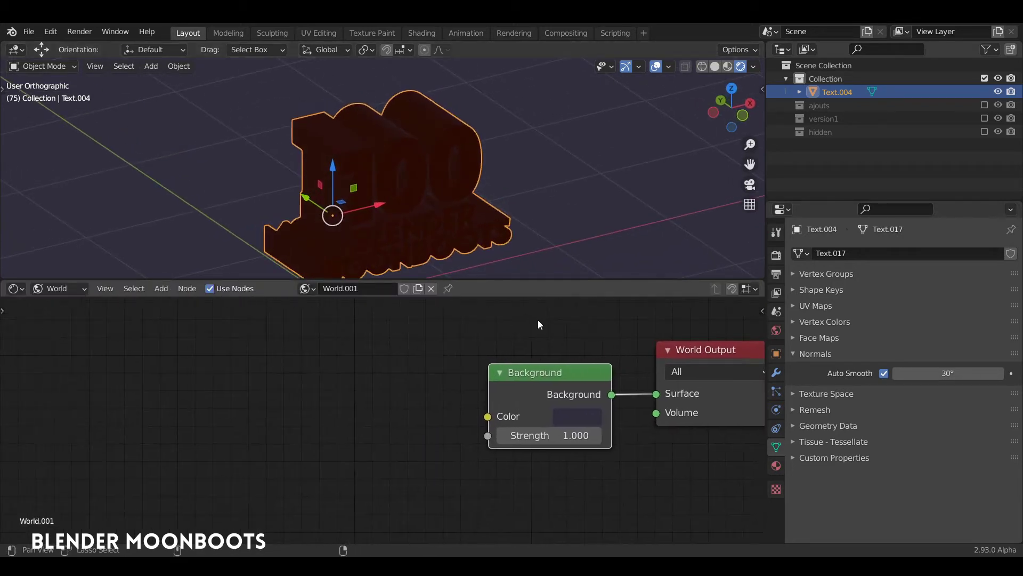
pyautogui.moveTo(532, 374)
pyautogui.mouseDown()
pyautogui.moveTo(512, 364)
pyautogui.moveTo(530, 372)
pyautogui.mouseUp()
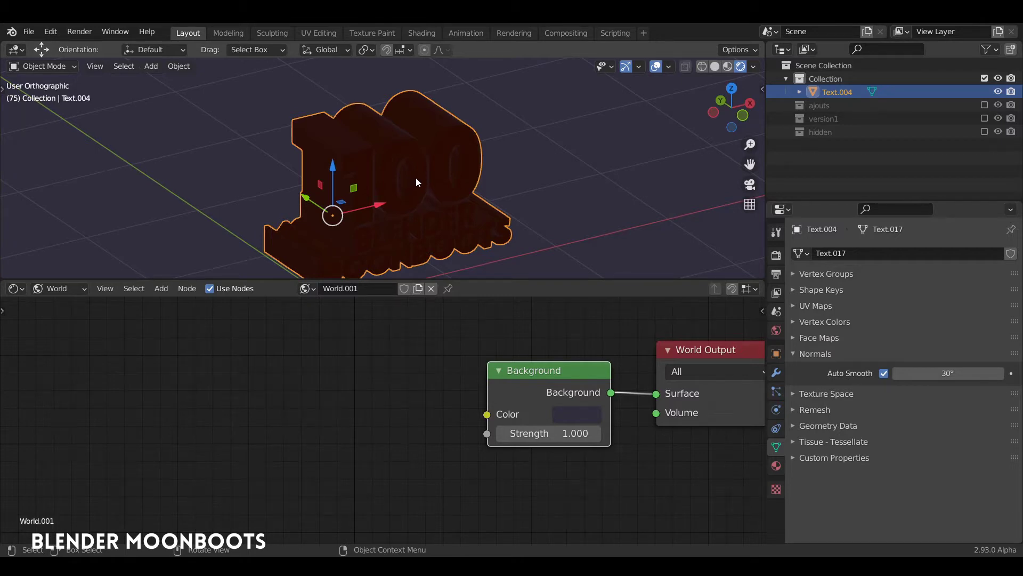
pyautogui.hotkey('shift', 'a')
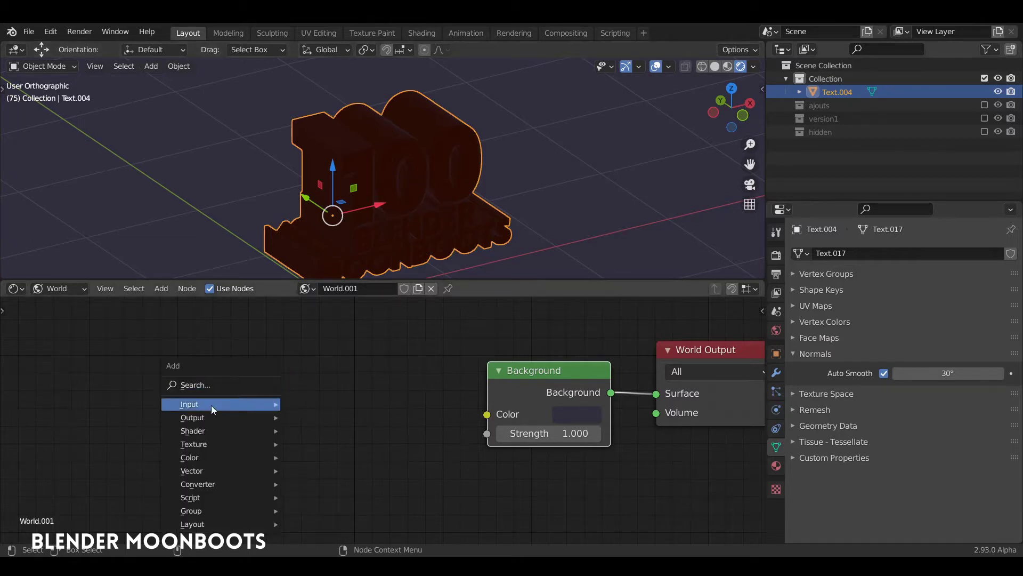
pyautogui.moveTo(201, 444)
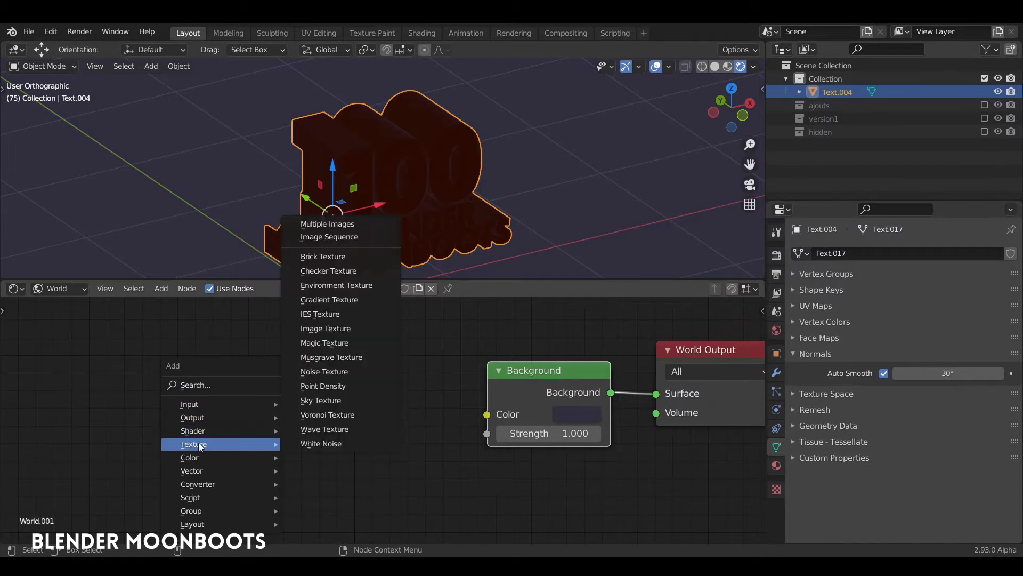
pyautogui.click(337, 285)
pyautogui.click(169, 350)
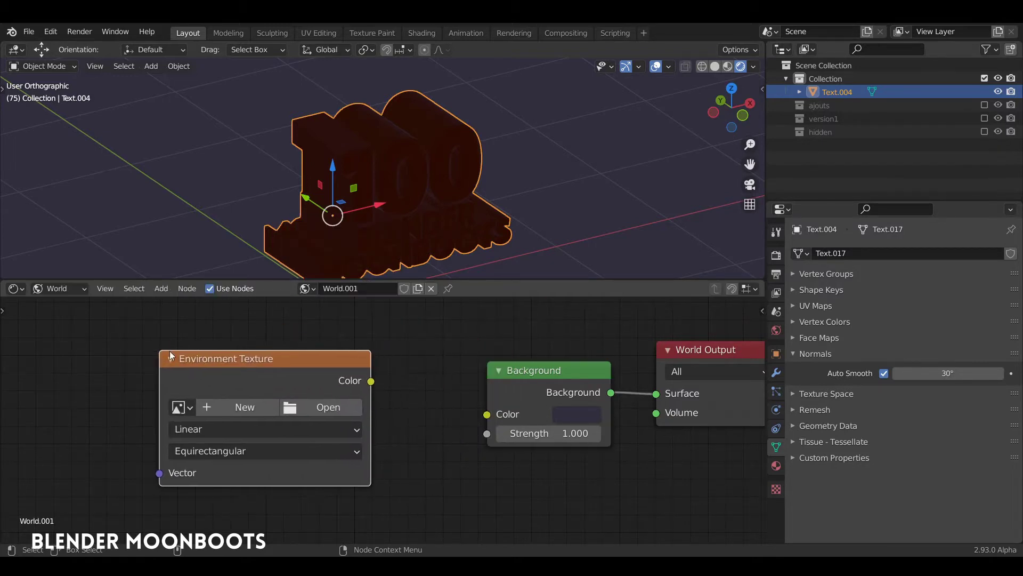
pyautogui.moveTo(370, 382); pyautogui.dragTo(487, 414)
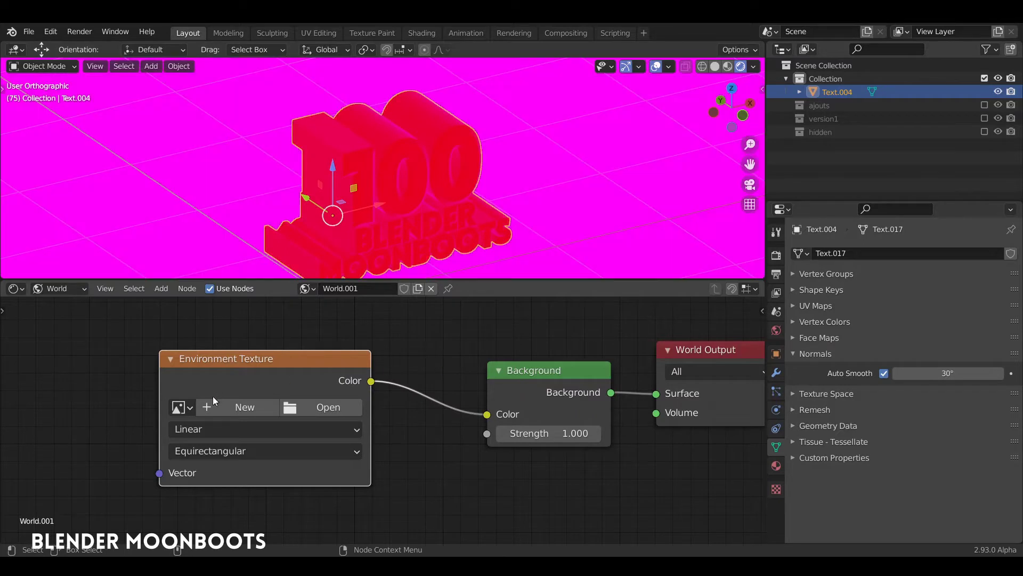
# Assign the existing image hdri_city.jpg to the Environment Texture node.
pyautogui.click(181, 408)
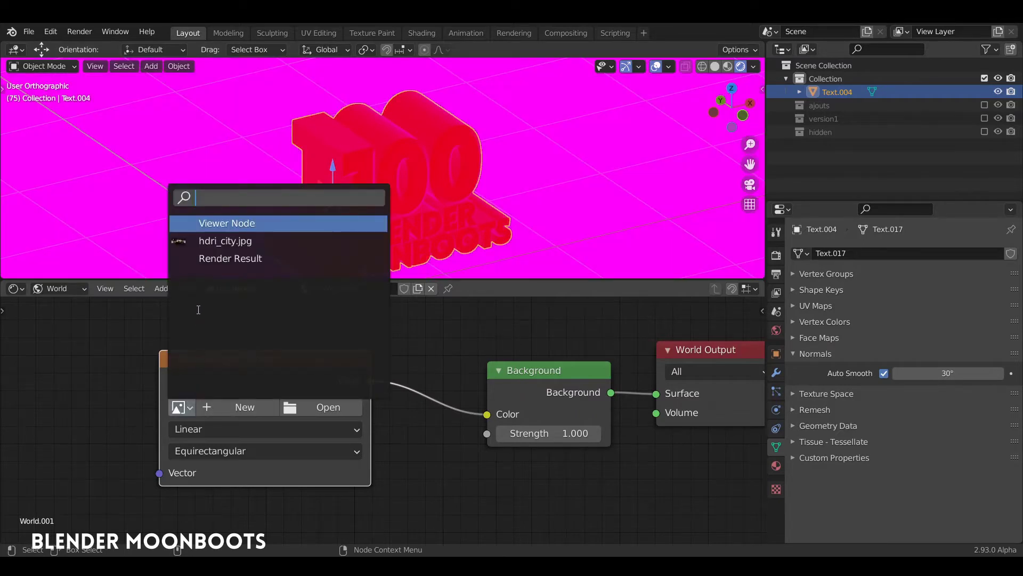
pyautogui.click(181, 407)
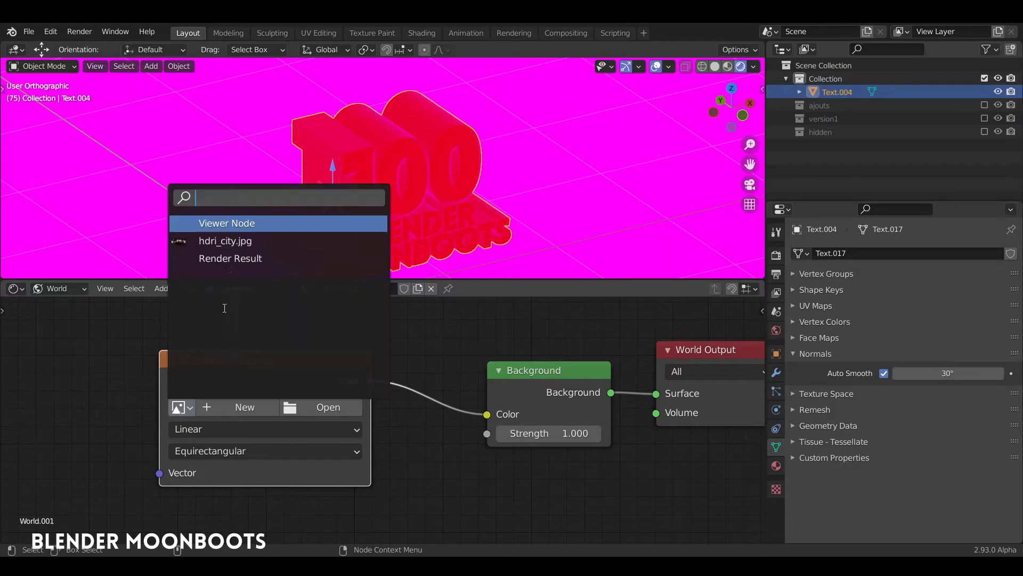
pyautogui.click(237, 245)
# Examine the HDRI reflections on the text from several angles, in both perspective and orthographic view.
pyautogui.moveTo(285, 280); pyautogui.dragTo(288, 314)
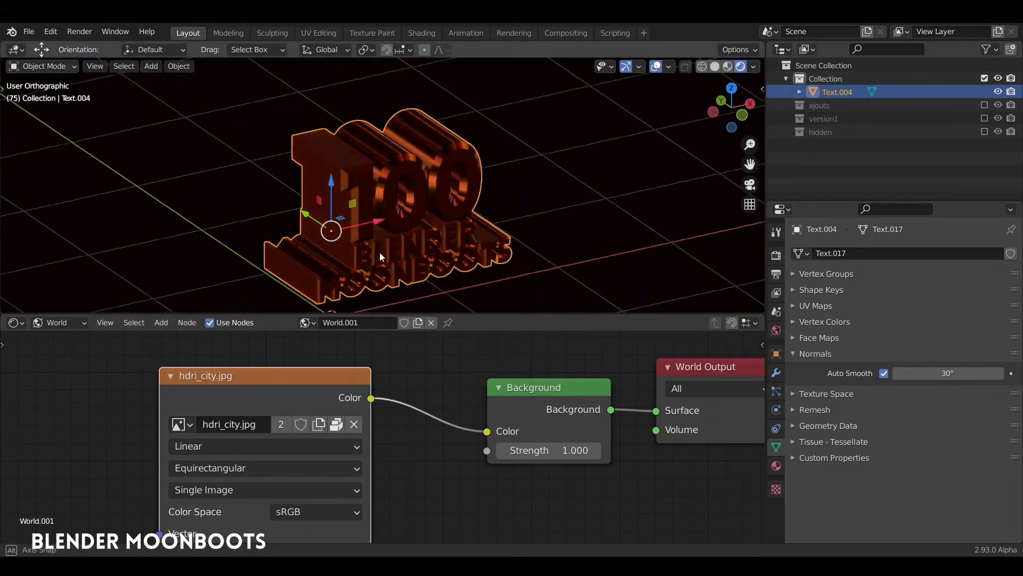
pyautogui.moveTo(380, 257); pyautogui.dragTo(370, 218, button='middle')
pyautogui.press('KP_5')
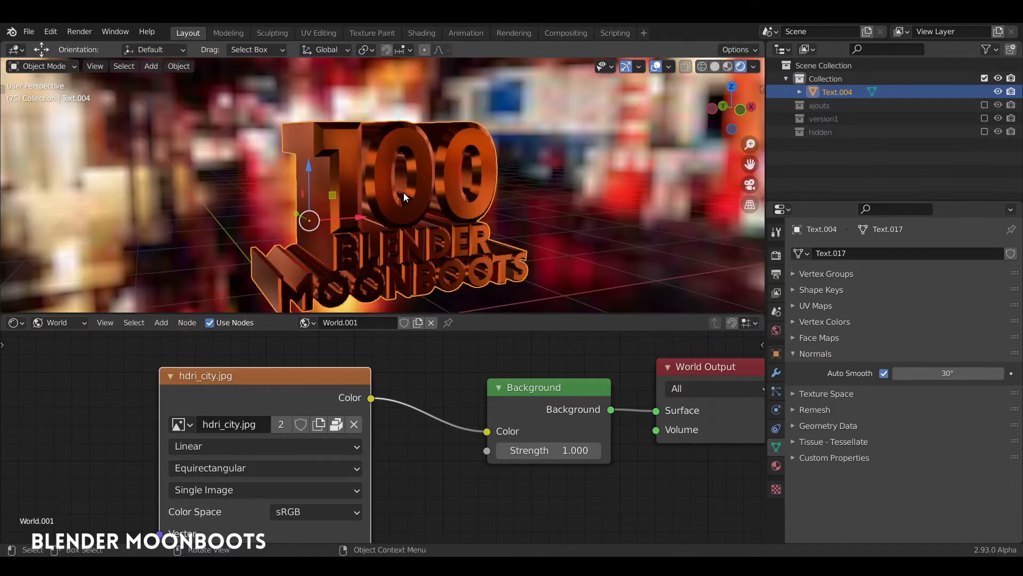
pyautogui.moveTo(431, 189); pyautogui.dragTo(424, 226, button='middle')
pyautogui.press('KP_5')
pyautogui.scroll(4, 439, 217)
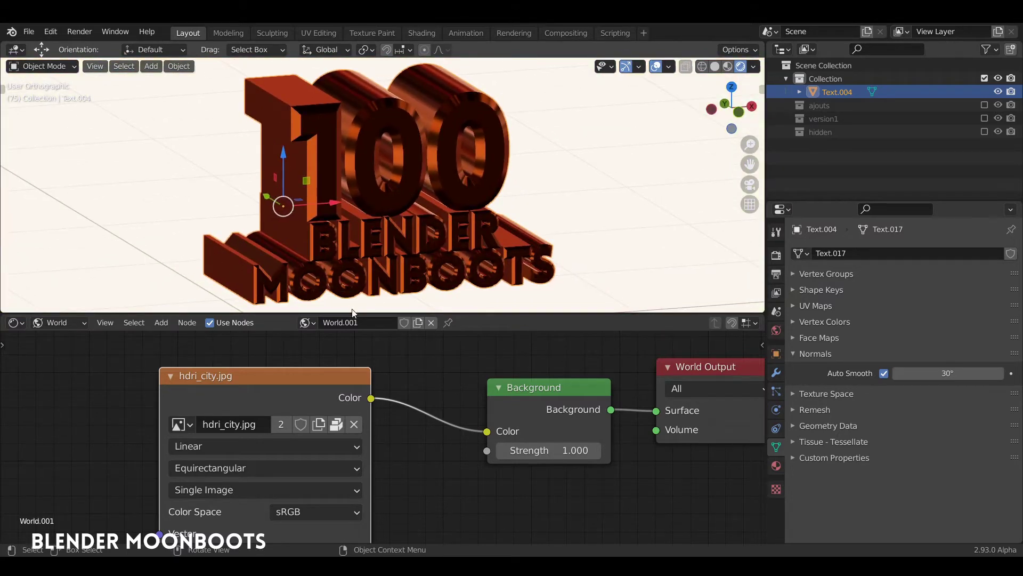
pyautogui.moveTo(355, 312); pyautogui.dragTo(357, 290)
pyautogui.moveTo(395, 230); pyautogui.dragTo(356, 280, button='middle')
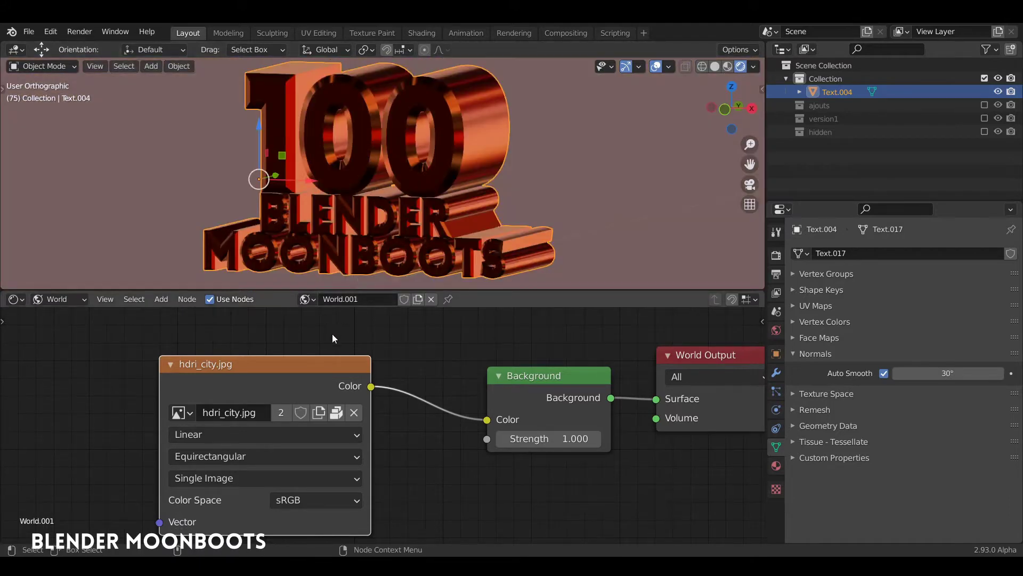
# Open a gap between the Background and World Output nodes and insert a Mix Shader into their connection.
pyautogui.moveTo(331, 364); pyautogui.dragTo(234, 346)
pyautogui.moveTo(522, 377); pyautogui.dragTo(359, 357)
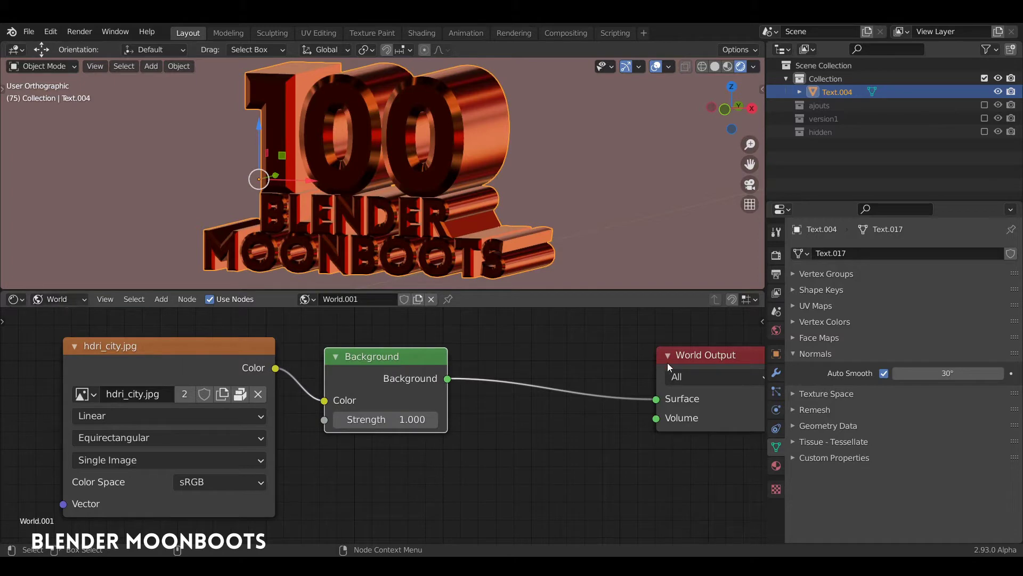
pyautogui.moveTo(394, 357); pyautogui.dragTo(369, 351)
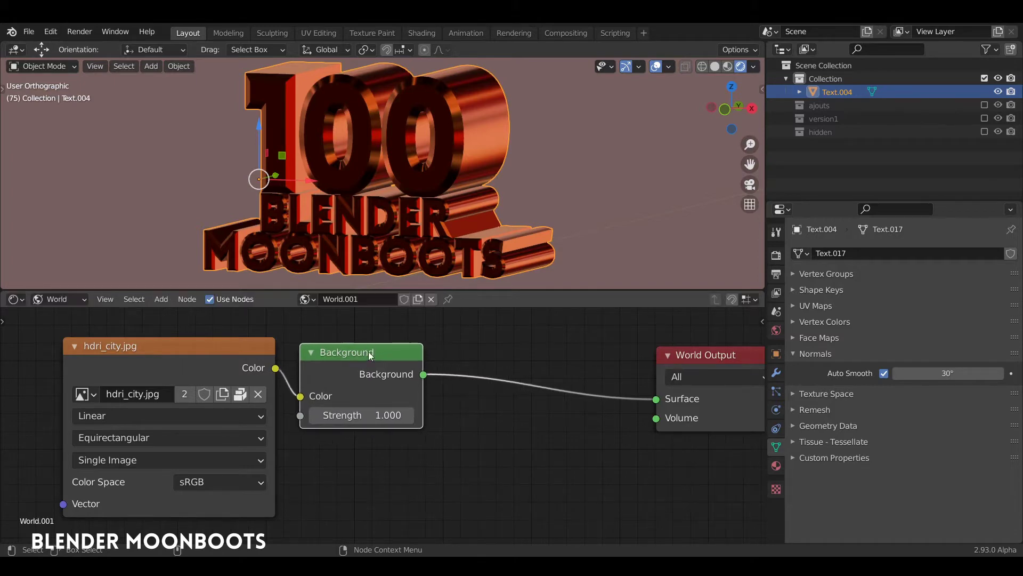
pyautogui.moveTo(562, 173); pyautogui.dragTo(550, 203, button='middle')
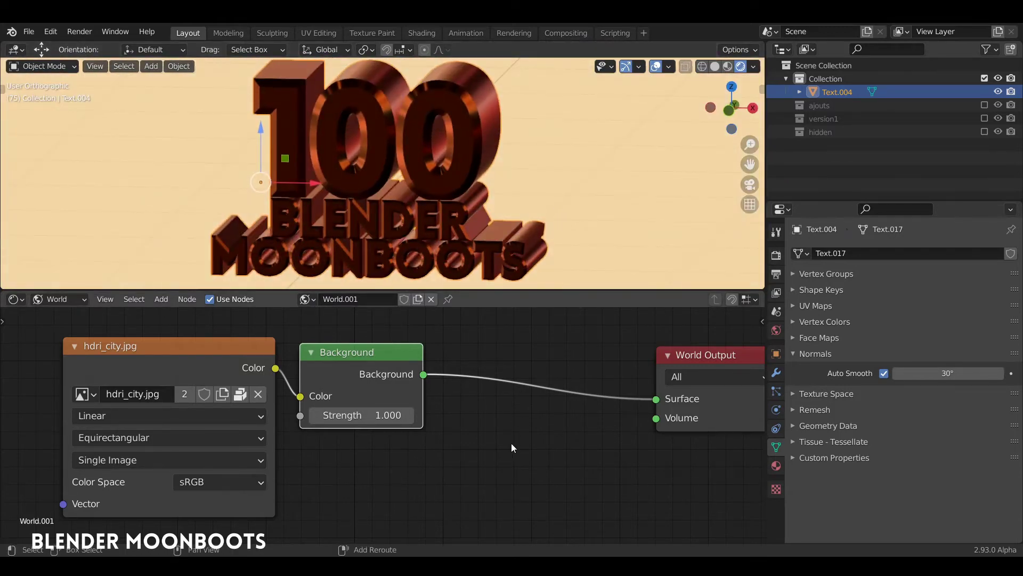
pyautogui.hotkey('shift', 'a')
pyautogui.moveTo(503, 429)
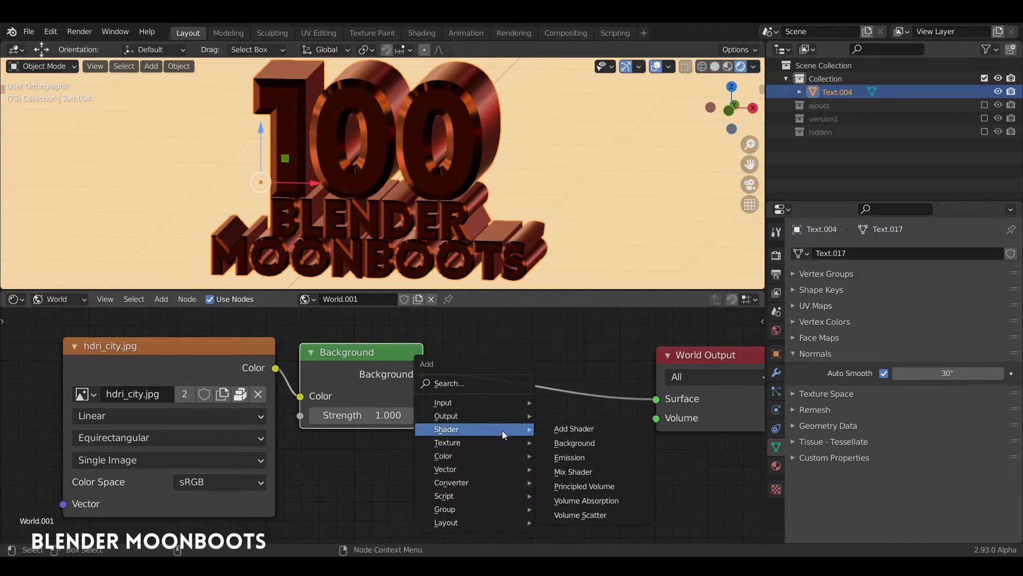
pyautogui.click(571, 471)
pyautogui.click(488, 331)
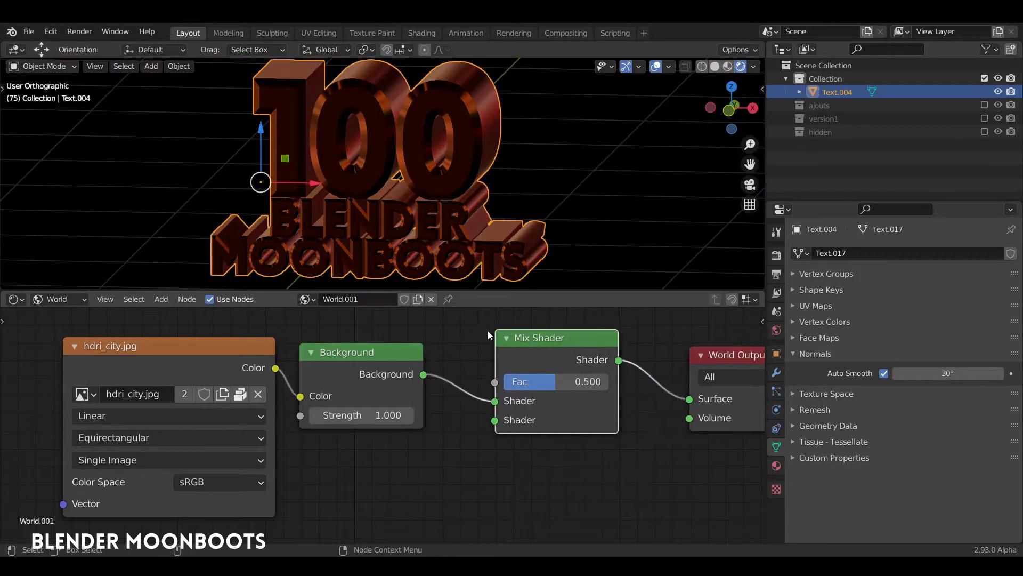
# Duplicate the Background node below the original and connect the copy to the Mix Shader's second Shader input.
pyautogui.click(362, 350)
pyautogui.hotkey('shift', 'd')
pyautogui.click(362, 453)
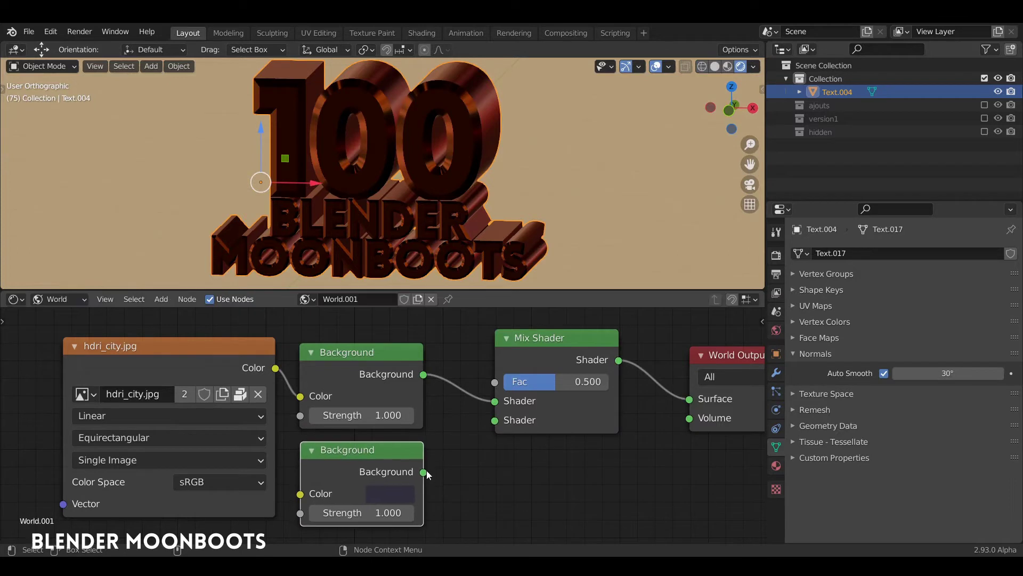
pyautogui.moveTo(423, 471); pyautogui.dragTo(495, 420)
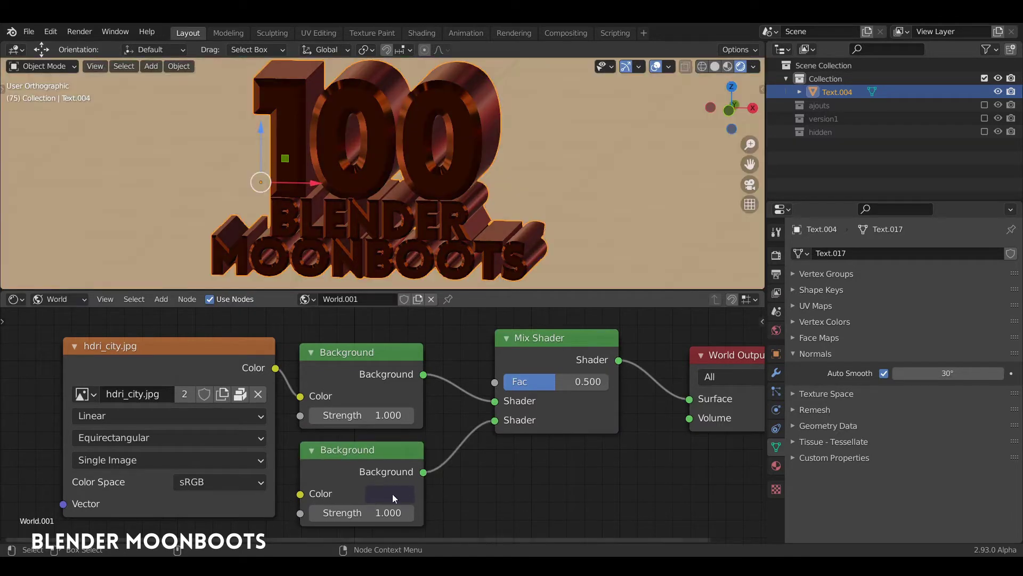
# Set the duplicated Background node's color to dark blue.
pyautogui.click(393, 495)
pyautogui.moveTo(477, 285); pyautogui.dragTo(481, 276)
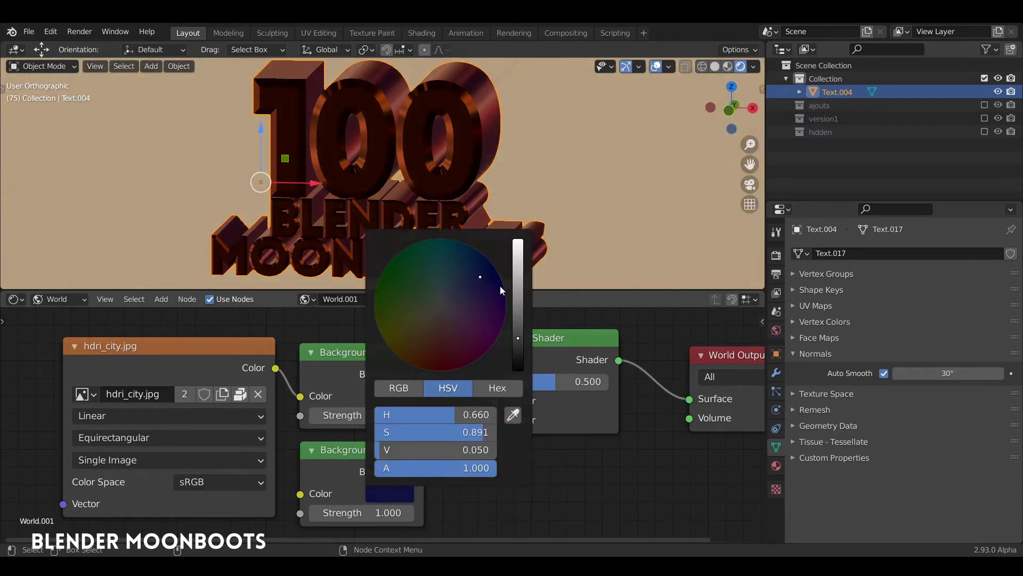
pyautogui.moveTo(518, 338); pyautogui.dragTo(517, 339)
pyautogui.moveTo(477, 270); pyautogui.dragTo(475, 271)
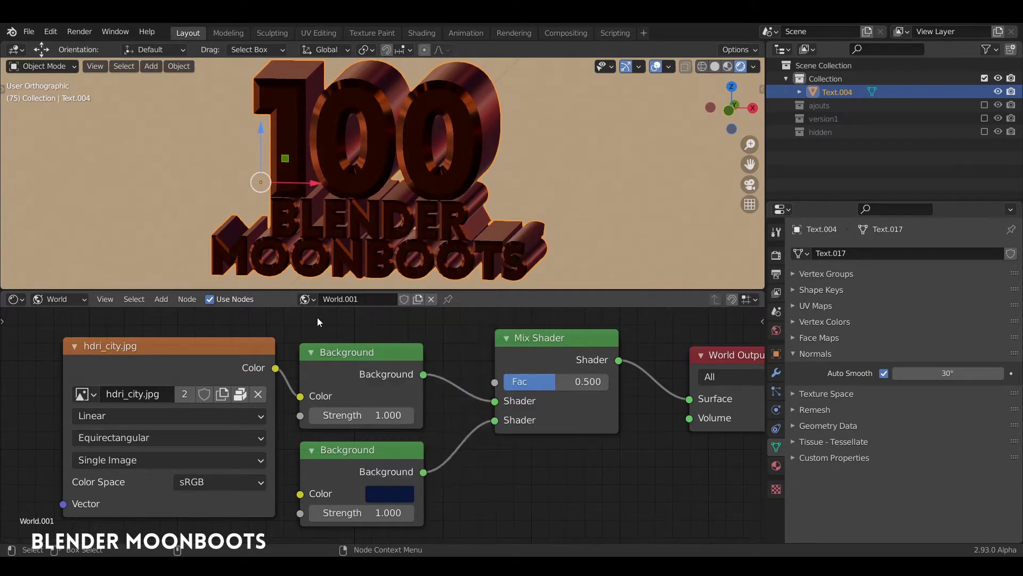
# Add a Light Path node and connect its Is Camera Ray output to the Mix Shader's Fac input.
pyautogui.moveTo(405, 291); pyautogui.dragTo(403, 173)
pyautogui.moveTo(405, 208); pyautogui.dragTo(543, 389, button='middle')
pyautogui.hotkey('shift', 'a')
pyautogui.moveTo(162, 242)
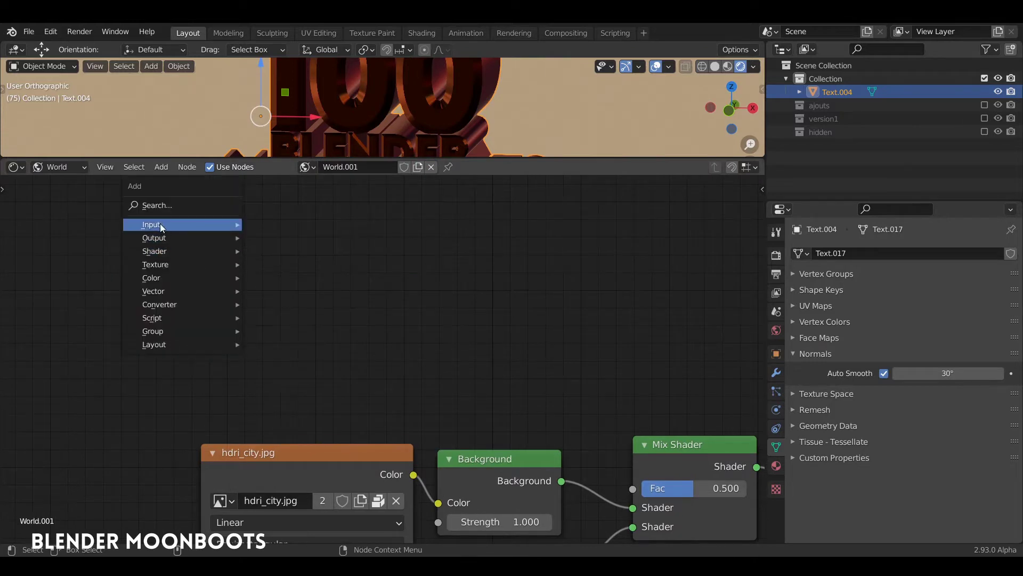
pyautogui.click(292, 359)
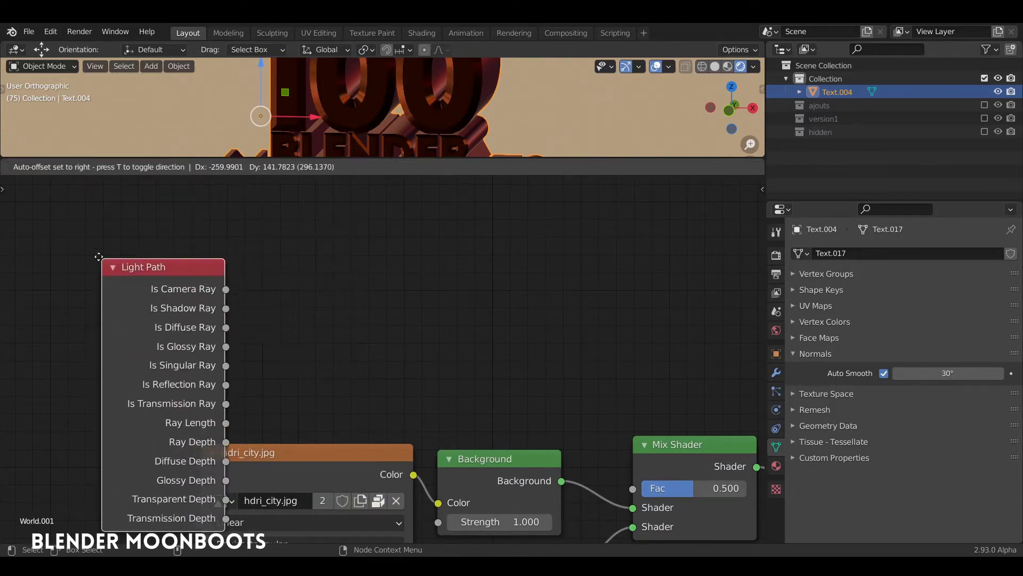
pyautogui.click(163, 279)
pyautogui.moveTo(170, 280); pyautogui.dragTo(633, 489)
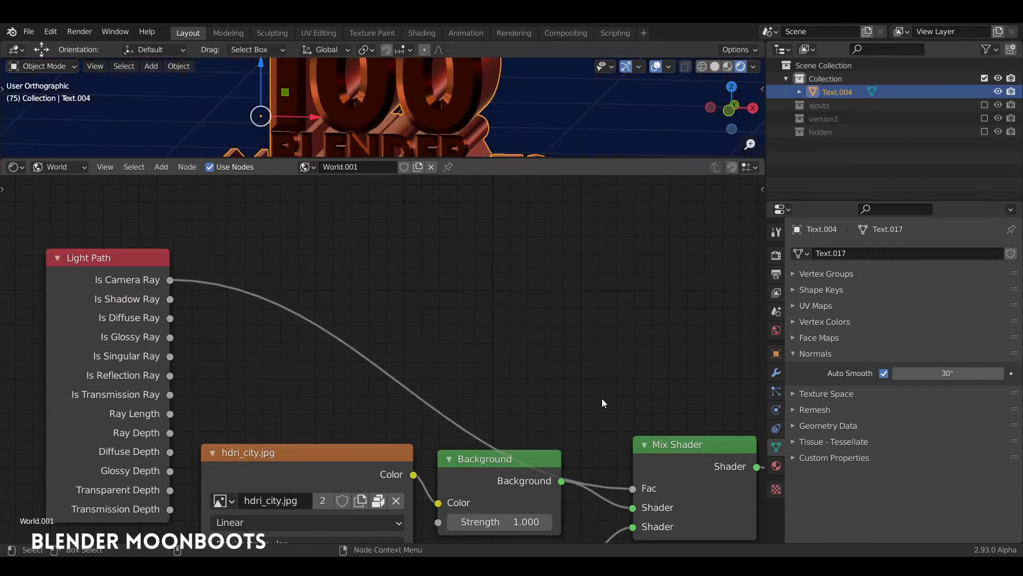
# Enlarge the 3D viewport above the node editor and inspect the text against the dark blue background.
pyautogui.moveTo(469, 159); pyautogui.dragTo(474, 320)
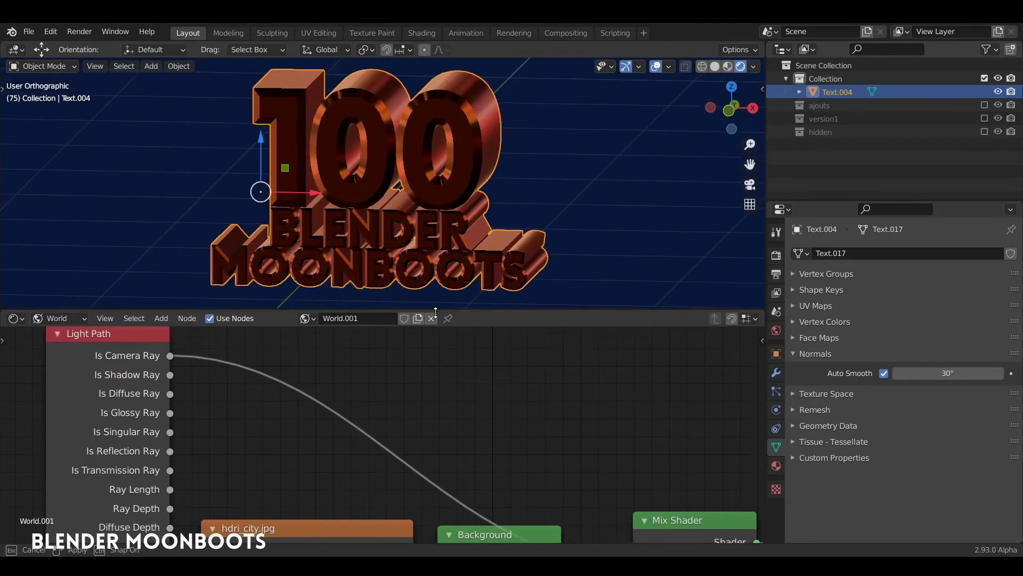
pyautogui.moveTo(493, 433); pyautogui.dragTo(450, 270, button='middle')
pyautogui.moveTo(548, 231); pyautogui.dragTo(589, 286, button='middle')
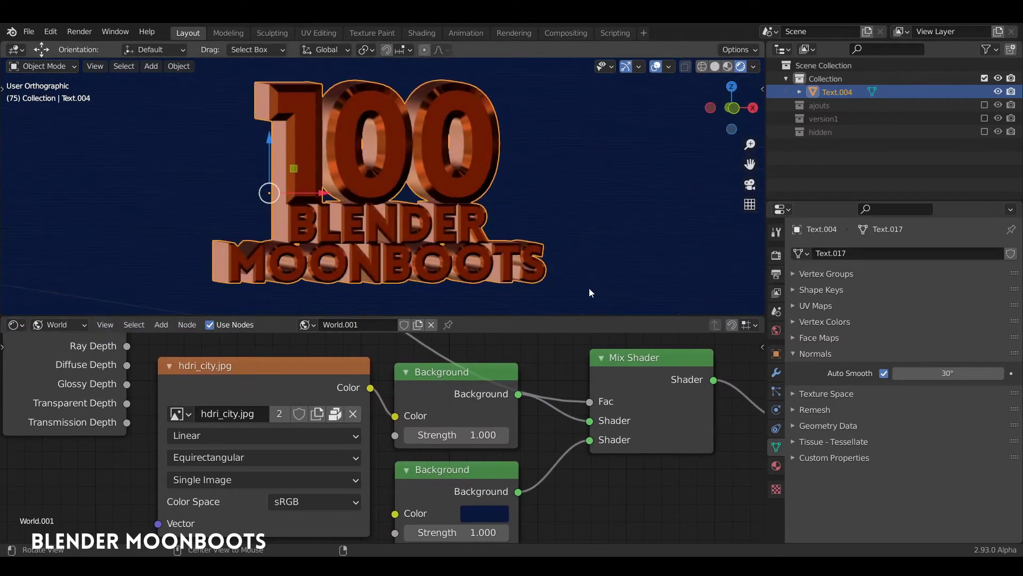
# Rearrange the two Background nodes and the hdri_city.jpg node so they no longer overlap one another.
pyautogui.moveTo(469, 370)
pyautogui.mouseDown()
pyautogui.moveTo(452, 373)
pyautogui.moveTo(474, 366)
pyautogui.mouseUp()
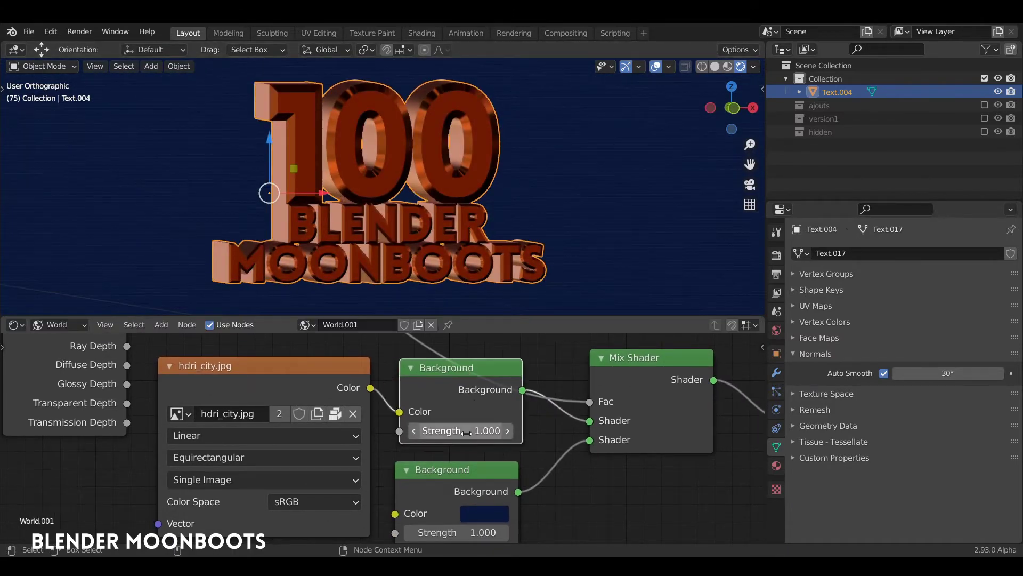
pyautogui.moveTo(464, 469); pyautogui.dragTo(473, 456)
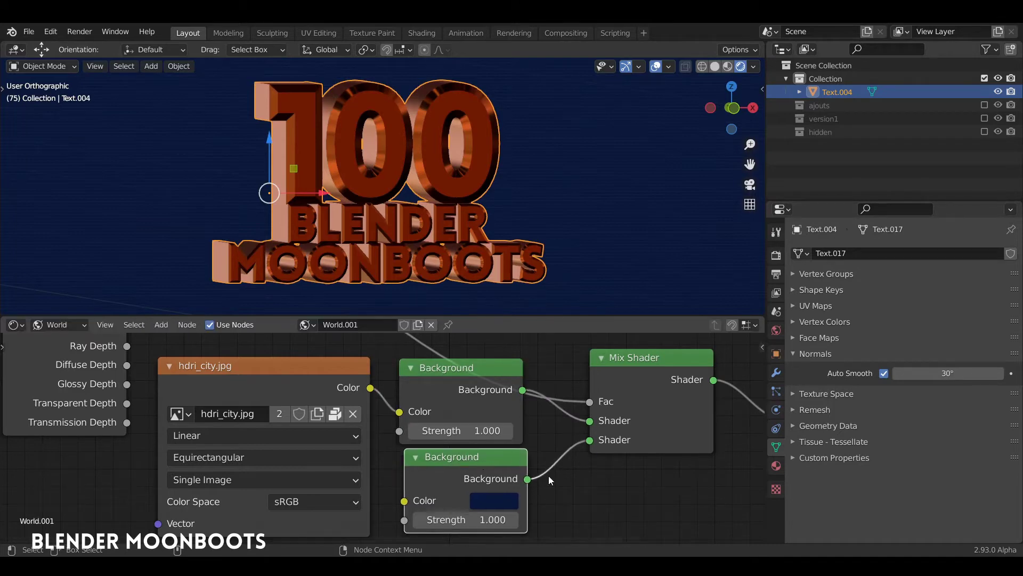
pyautogui.moveTo(467, 370); pyautogui.dragTo(411, 371)
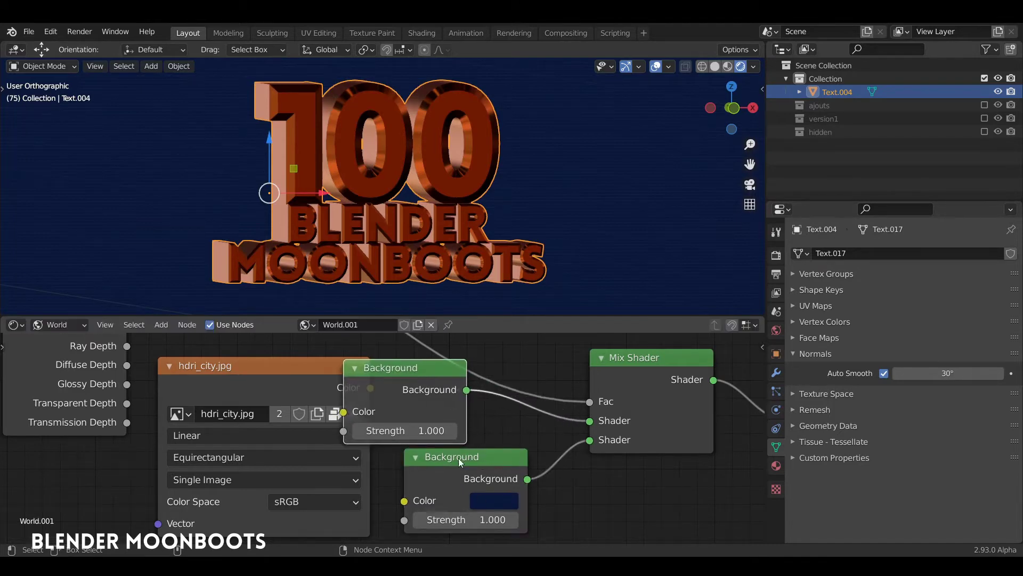
pyautogui.moveTo(533, 235); pyautogui.dragTo(423, 362, button='middle')
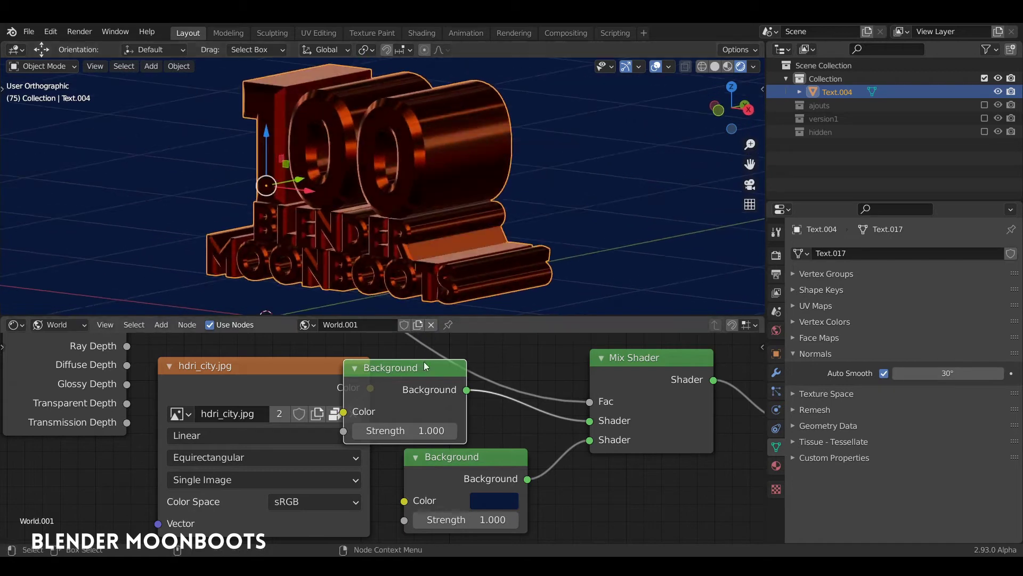
pyautogui.moveTo(287, 366); pyautogui.dragTo(233, 391)
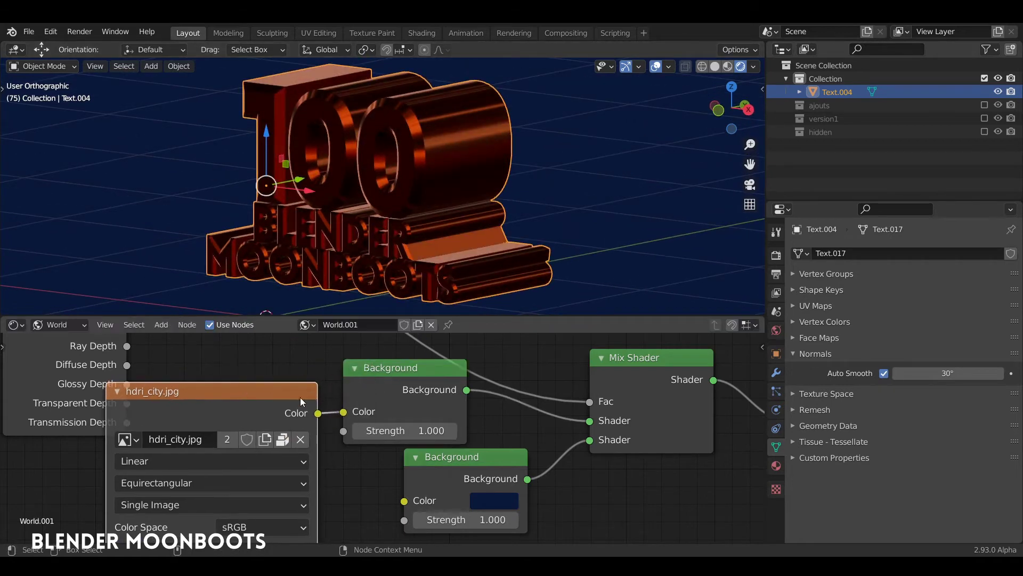
pyautogui.moveTo(373, 235); pyautogui.dragTo(511, 270, button='middle')
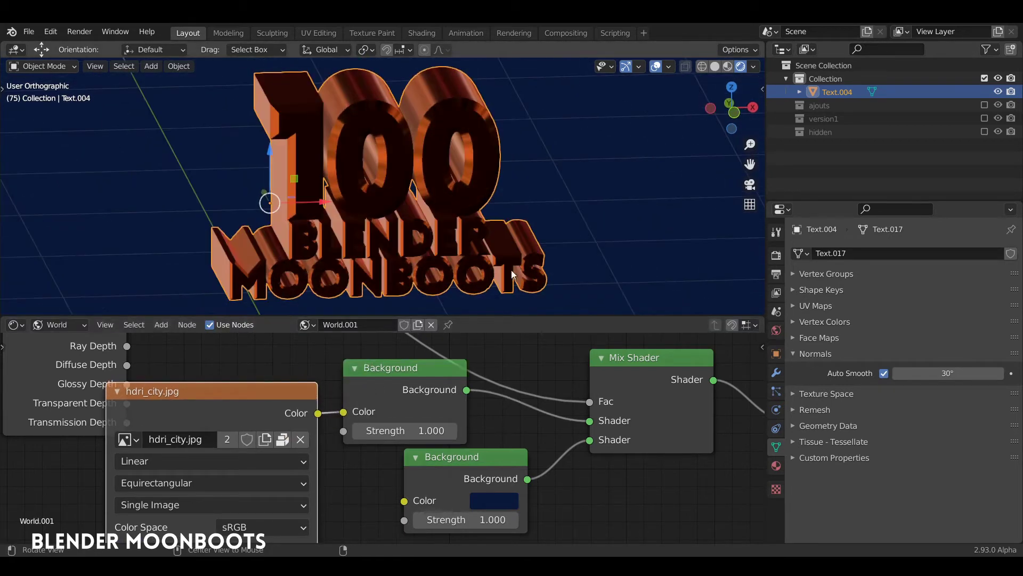
# Switch the shader editor from World to Object shading and select the 3D text to show its material.
pyautogui.click(62, 303)
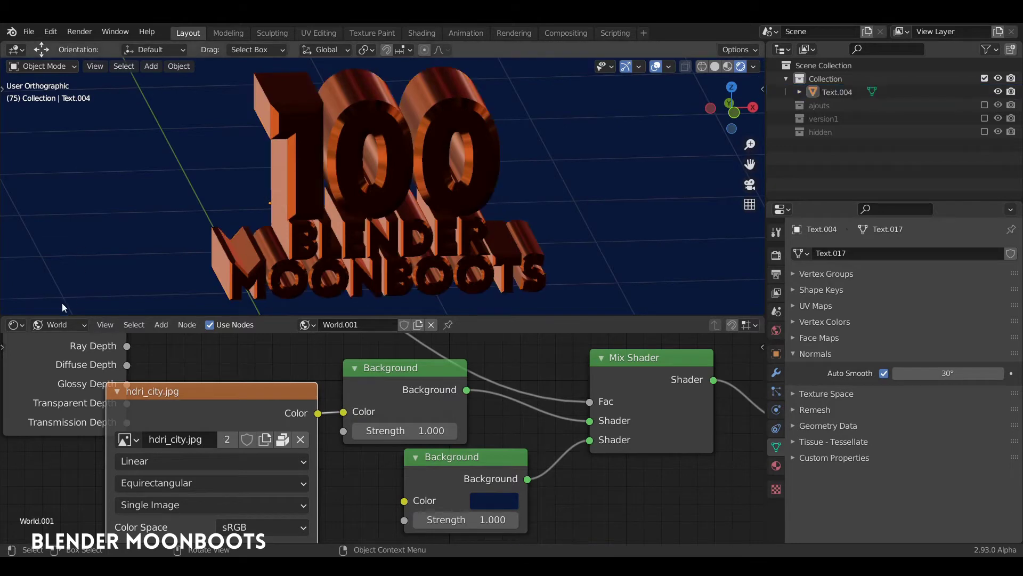
pyautogui.click(56, 325)
pyautogui.click(65, 340)
pyautogui.moveTo(385, 236); pyautogui.dragTo(488, 289, button='middle')
pyautogui.click(464, 230)
# Add a point light to the scene.
pyautogui.keyDown('ctrl'); pyautogui.keyDown('alt'); pyautogui.moveTo(493, 187); pyautogui.dragTo(529, 221); pyautogui.keyUp('alt'); pyautogui.keyUp('ctrl')
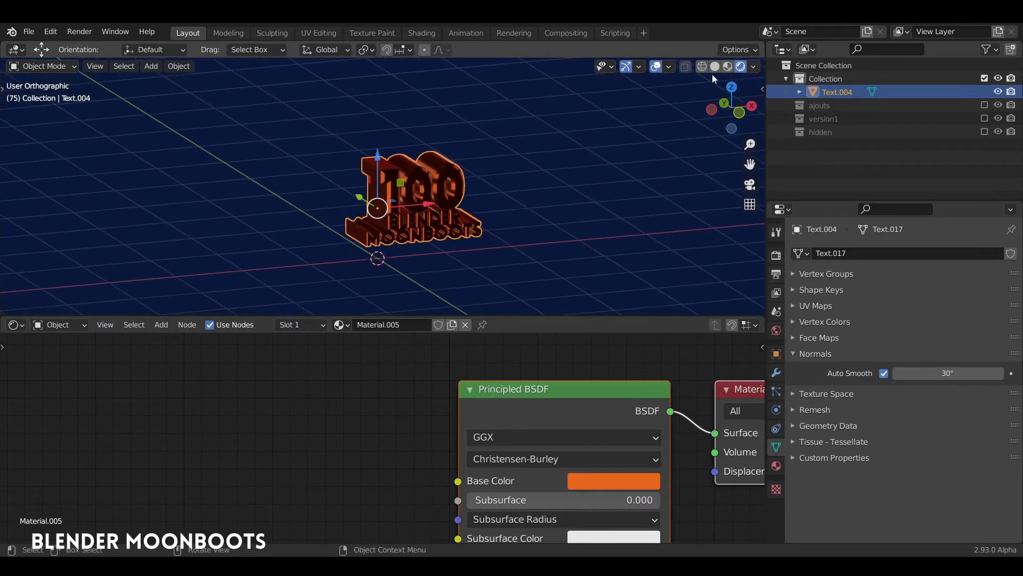
pyautogui.moveTo(476, 149); pyautogui.dragTo(453, 178, button='middle')
pyautogui.hotkey('shift', 'a')
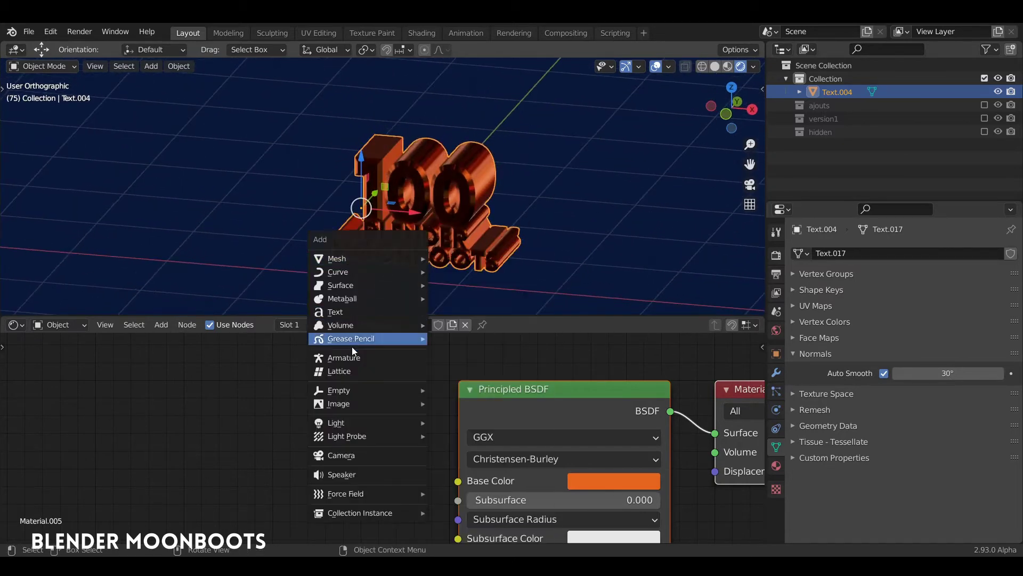
pyautogui.moveTo(350, 420)
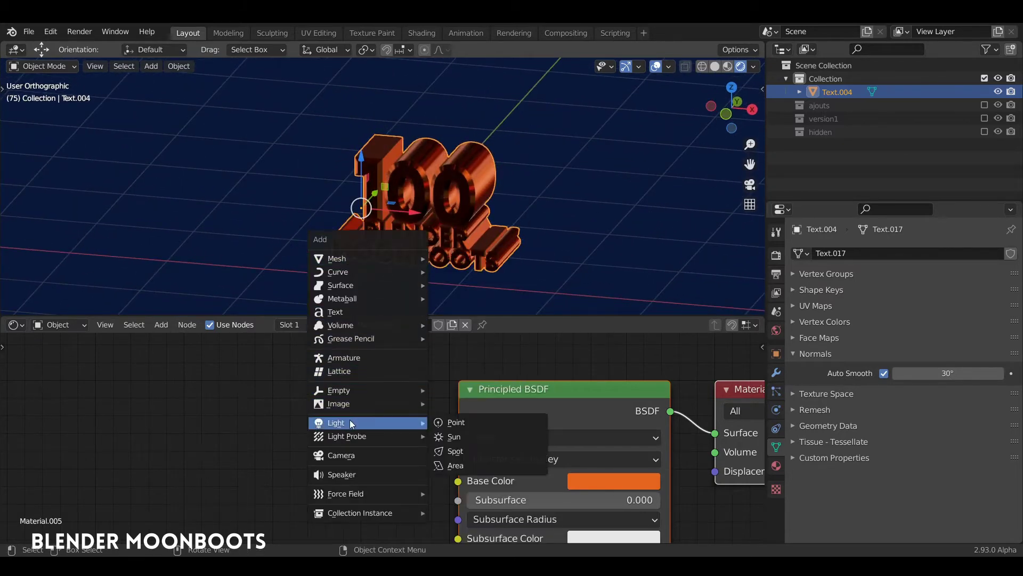
pyautogui.click(445, 424)
# Raise the point light above the 3D text and position it just over the "100", near its first zero.
pyautogui.moveTo(426, 240); pyautogui.dragTo(394, 160, button='middle')
pyautogui.press('g')
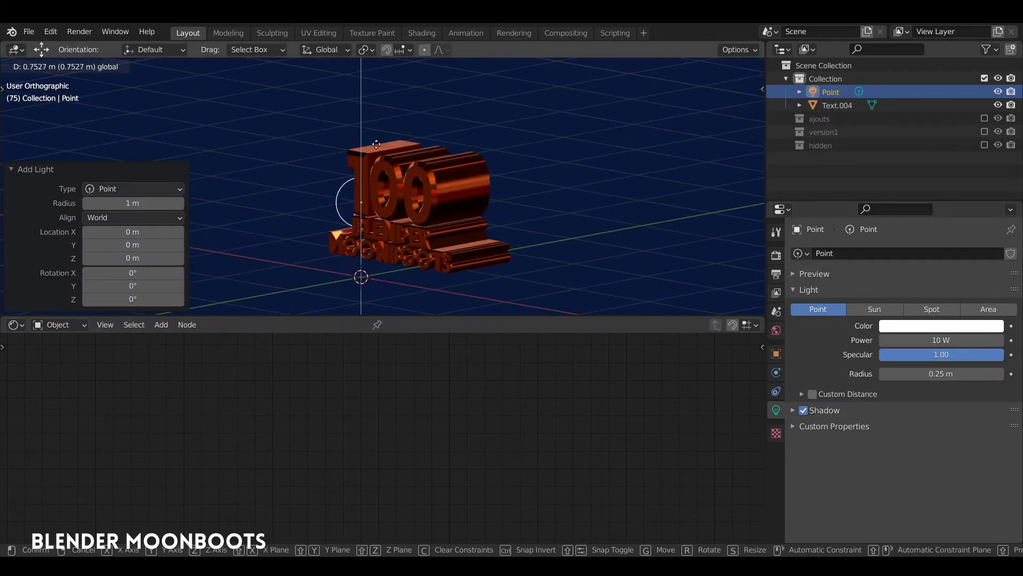
pyautogui.moveTo(392, 87); pyautogui.dragTo(393, 75)
pyautogui.moveTo(398, 133); pyautogui.dragTo(377, 133, button='middle')
pyautogui.moveTo(395, 130); pyautogui.dragTo(349, 137)
pyautogui.moveTo(350, 136); pyautogui.dragTo(396, 132, button='middle')
pyautogui.moveTo(366, 141); pyautogui.dragTo(407, 143)
pyautogui.moveTo(408, 141); pyautogui.dragTo(536, 153, button='middle')
pyautogui.moveTo(305, 135); pyautogui.dragTo(285, 133)
pyautogui.keyDown('alt'); pyautogui.moveTo(322, 139); pyautogui.dragTo(301, 139); pyautogui.keyUp('alt')
pyautogui.scroll(4, 368, 109)
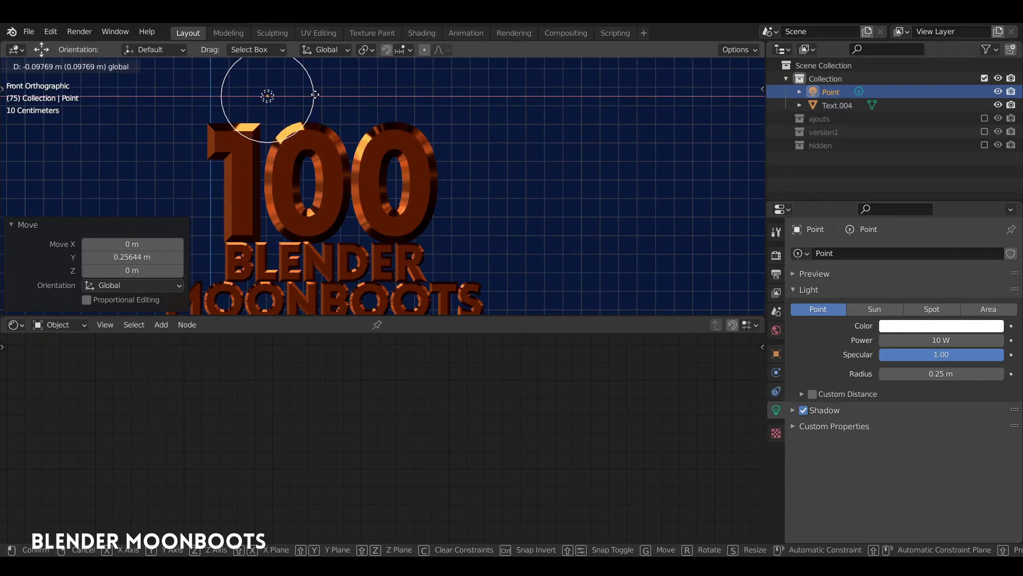
pyautogui.click(317, 96)
# Duplicate the point light along the X axis by about 0.51 m, towards the last zero.
pyautogui.hotkey('shift', 'd')
pyautogui.press('x')
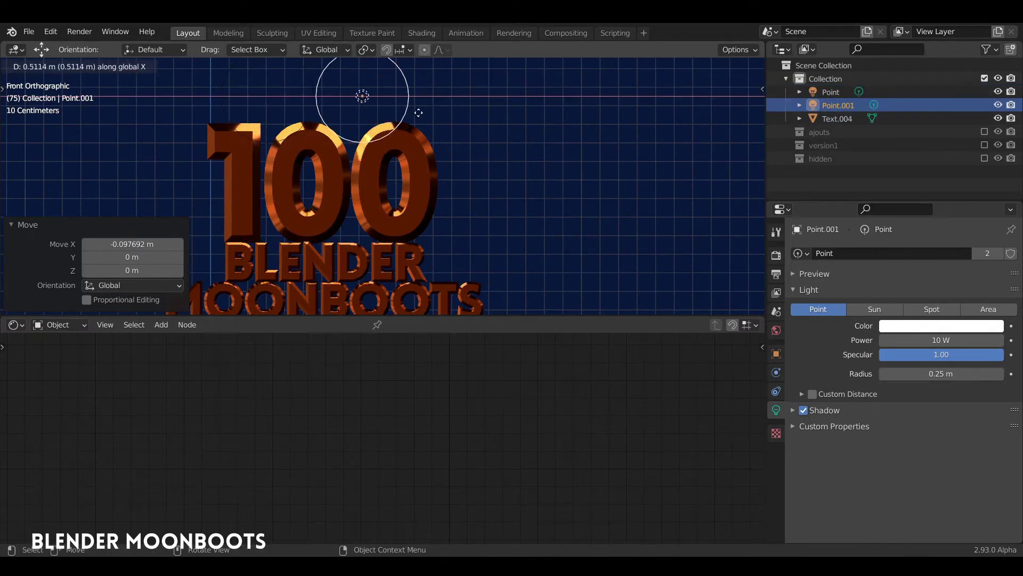
pyautogui.click(422, 114)
# Select both point lights and duplicate them straight down the Z axis to the lower part of the text.
pyautogui.moveTo(421, 114); pyautogui.dragTo(346, 107, button='middle')
pyautogui.keyDown('shift'); pyautogui.click(314, 92); pyautogui.keyUp('shift')
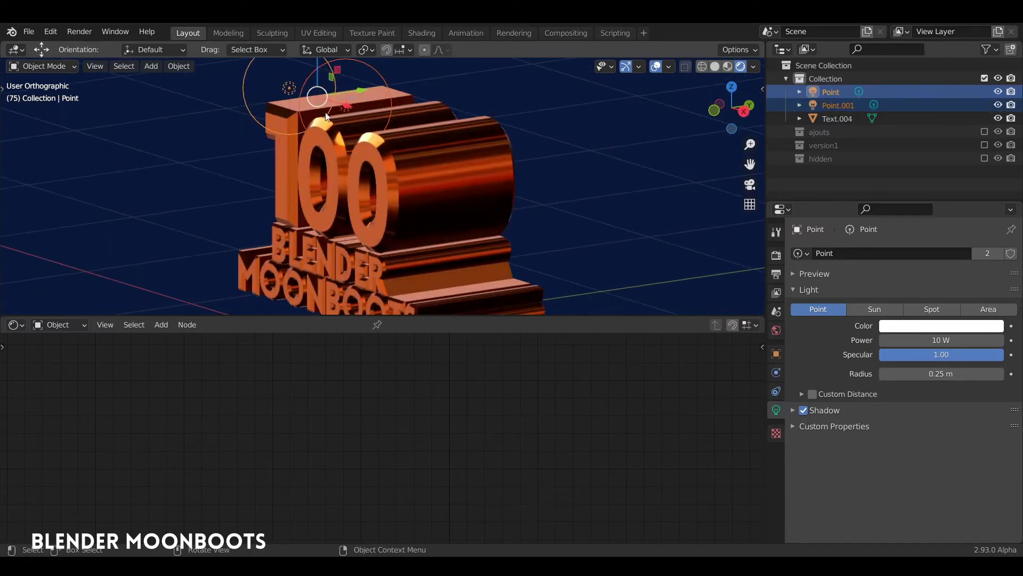
pyautogui.hotkey('shift', 'd')
pyautogui.press('z')
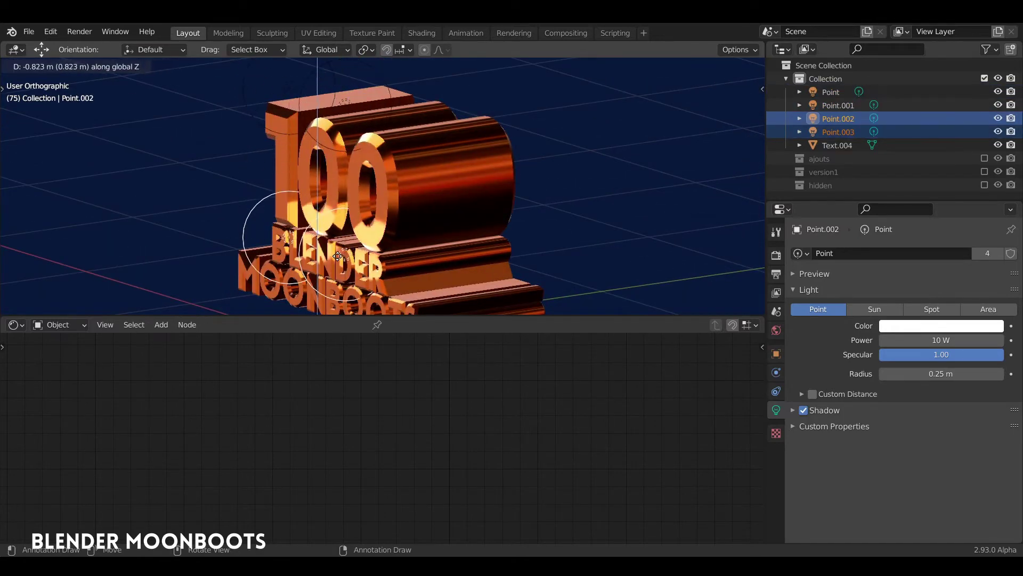
pyautogui.click(337, 292)
# Adjust the lower pair of lights' height and shift them about -0.113 m along Y, near the word MOONBOOTS.
pyautogui.moveTo(337, 293); pyautogui.dragTo(533, 218, button='middle')
pyautogui.press('g')
pyautogui.press('z')
pyautogui.click(349, 178)
pyautogui.press('g')
pyautogui.press('z')
pyautogui.click(372, 225)
# Set the point lights' Power to 13.74 W and Specular to 0.40.
pyautogui.moveTo(903, 340); pyautogui.dragTo(898, 339)
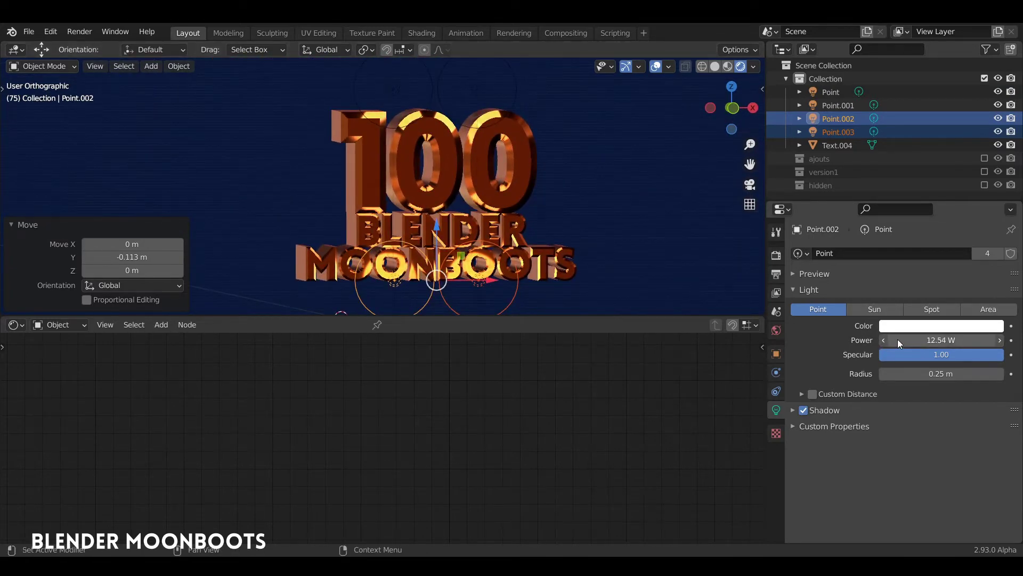
pyautogui.moveTo(576, 226); pyautogui.dragTo(501, 187, button='middle')
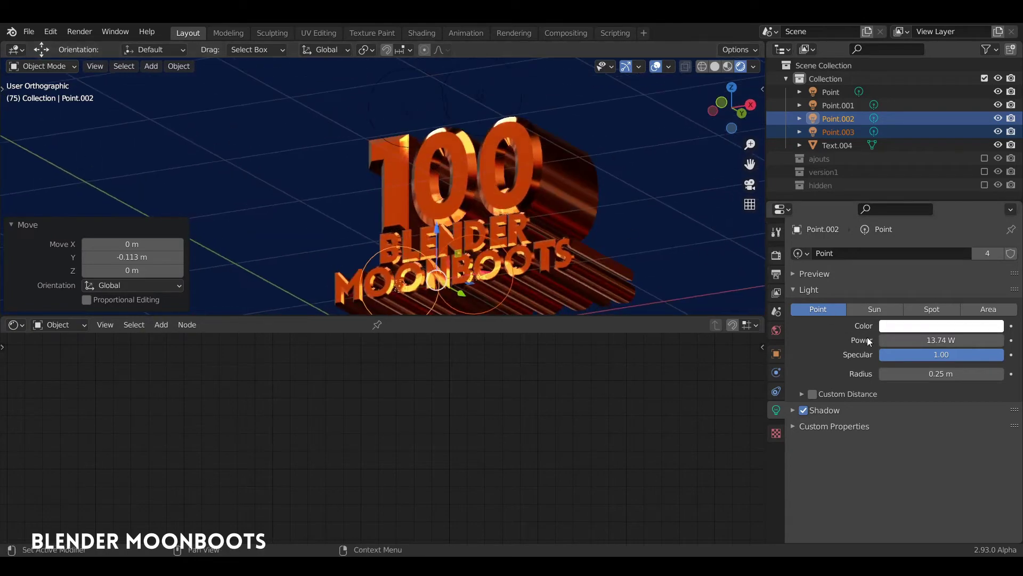
pyautogui.moveTo(853, 359); pyautogui.dragTo(817, 356)
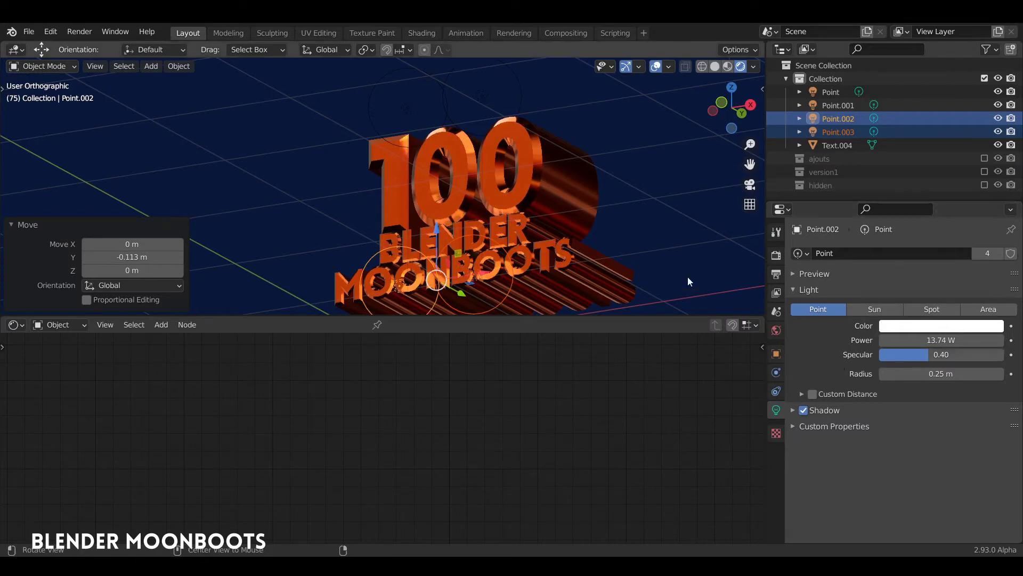
pyautogui.moveTo(687, 276); pyautogui.dragTo(500, 187, button='middle')
# Select the 3D text and enlarge the node editor to make room beside its Principled BSDF node.
pyautogui.click(500, 187)
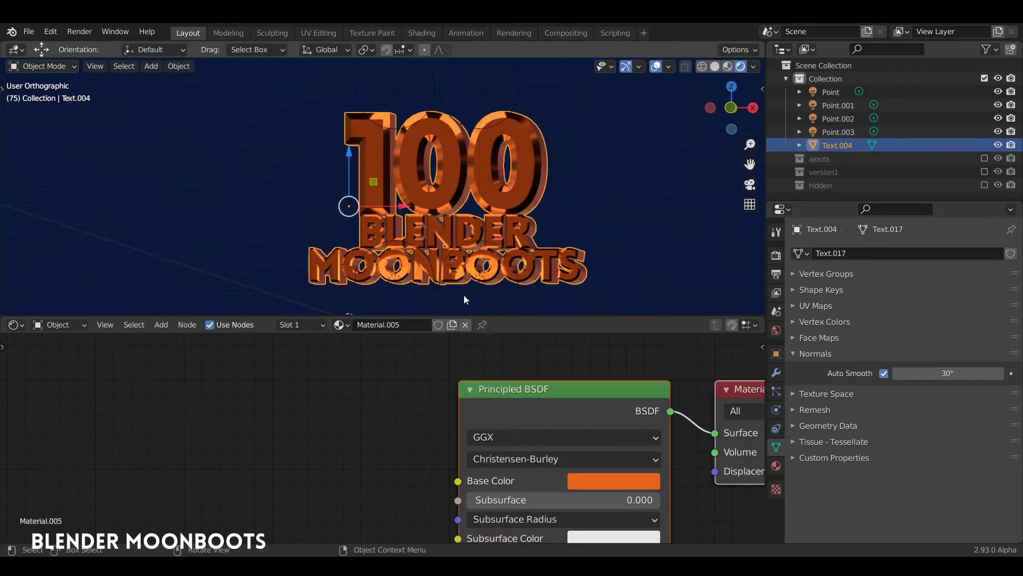
pyautogui.moveTo(462, 315); pyautogui.dragTo(460, 260)
pyautogui.moveTo(396, 360); pyautogui.dragTo(321, 280, button='middle')
pyautogui.moveTo(405, 197); pyautogui.dragTo(463, 176, button='middle')
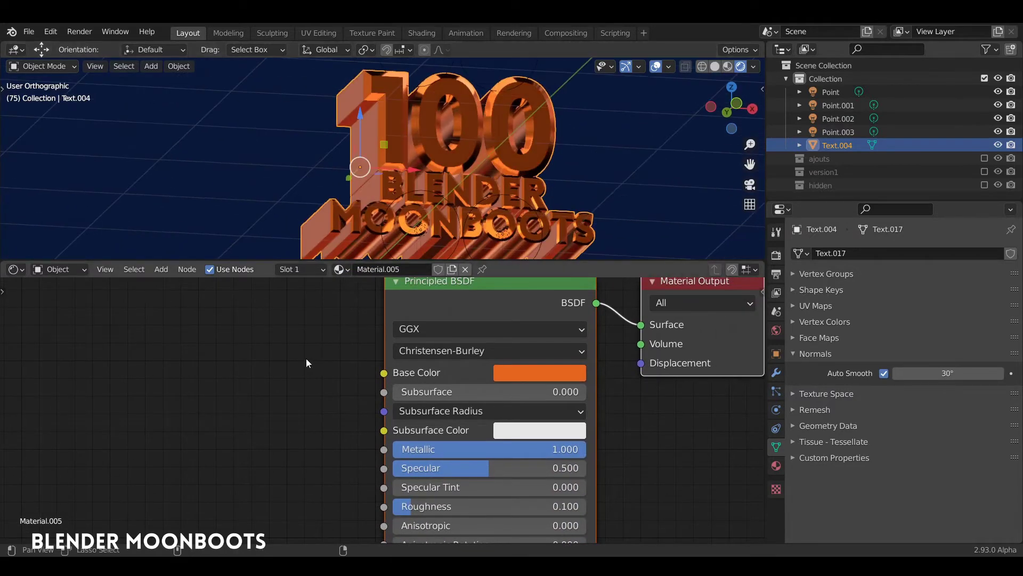
pyautogui.moveTo(296, 439); pyautogui.dragTo(343, 273, button='middle')
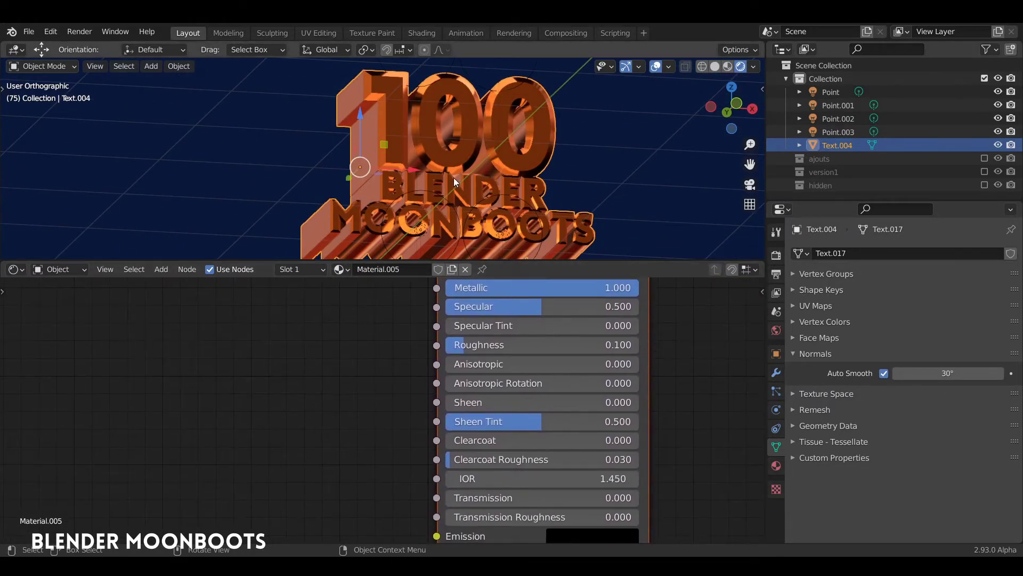
pyautogui.scroll(5, 465, 157)
pyautogui.scroll(3, 477, 154)
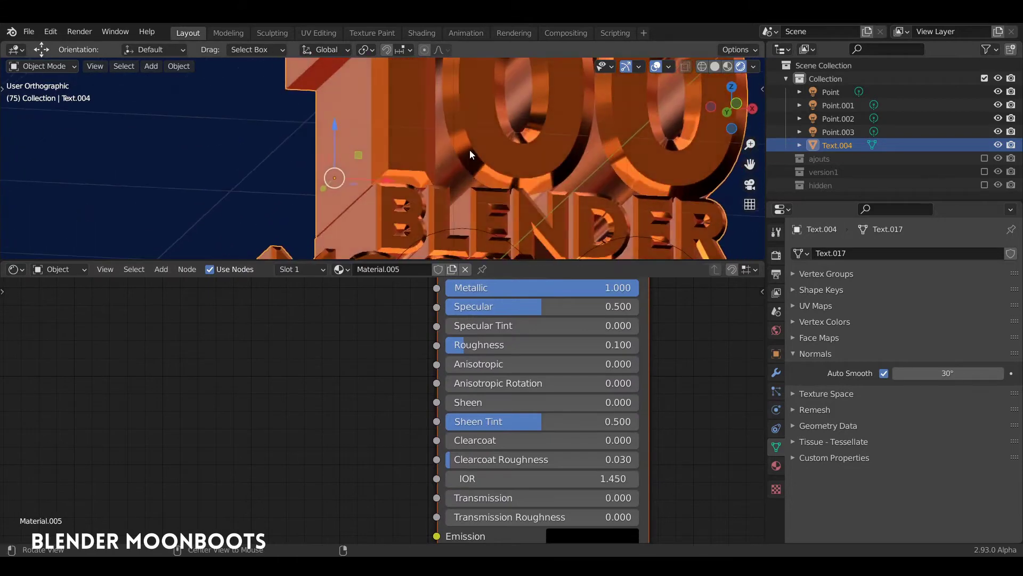
pyautogui.moveTo(327, 379); pyautogui.dragTo(370, 350, button='middle')
# Add a Noise Texture node before the Principled BSDF in the text's material.
pyautogui.hotkey('shift', 'a')
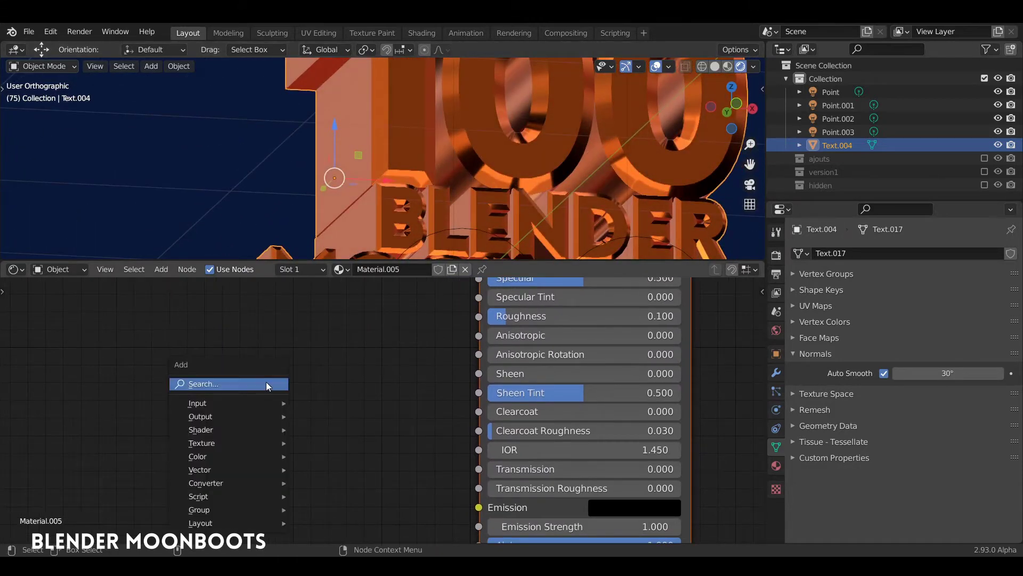
pyautogui.moveTo(218, 443)
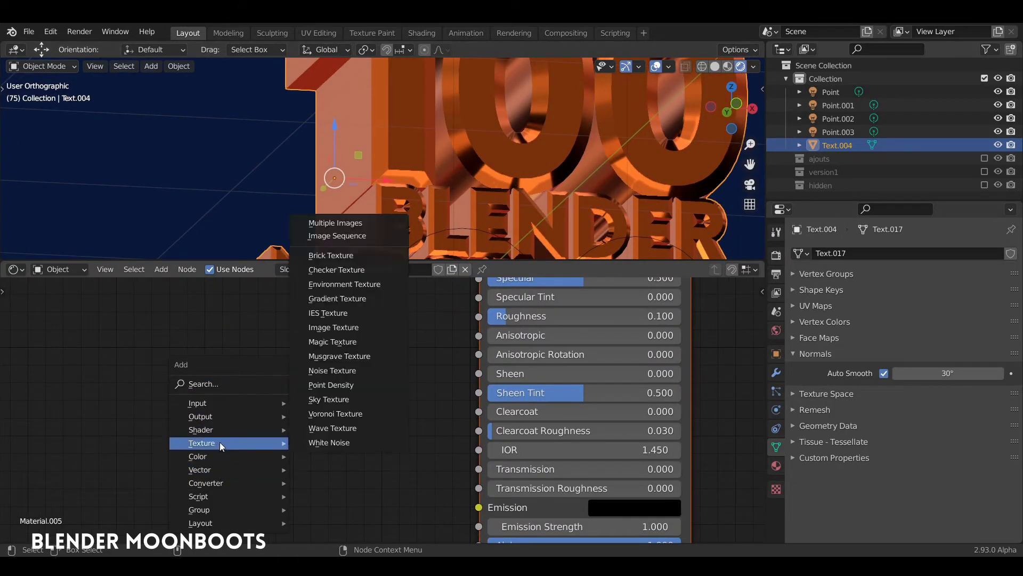
pyautogui.click(351, 370)
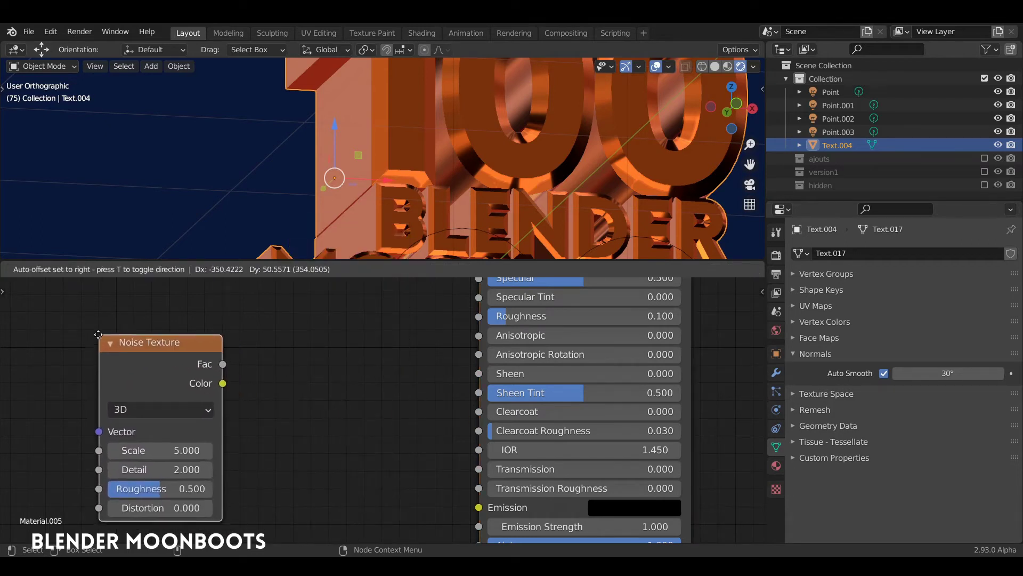
pyautogui.click(129, 341)
# Add a Bump node after the Noise Texture and link the texture's Fac output to the Bump's Height input.
pyautogui.hotkey('shift', 'a')
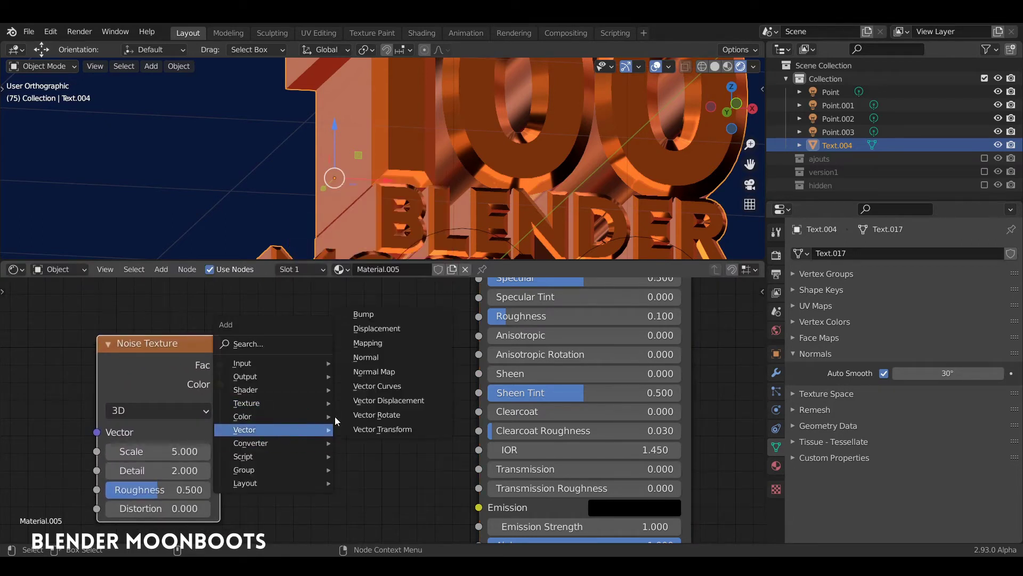
pyautogui.click(381, 314)
pyautogui.click(247, 350)
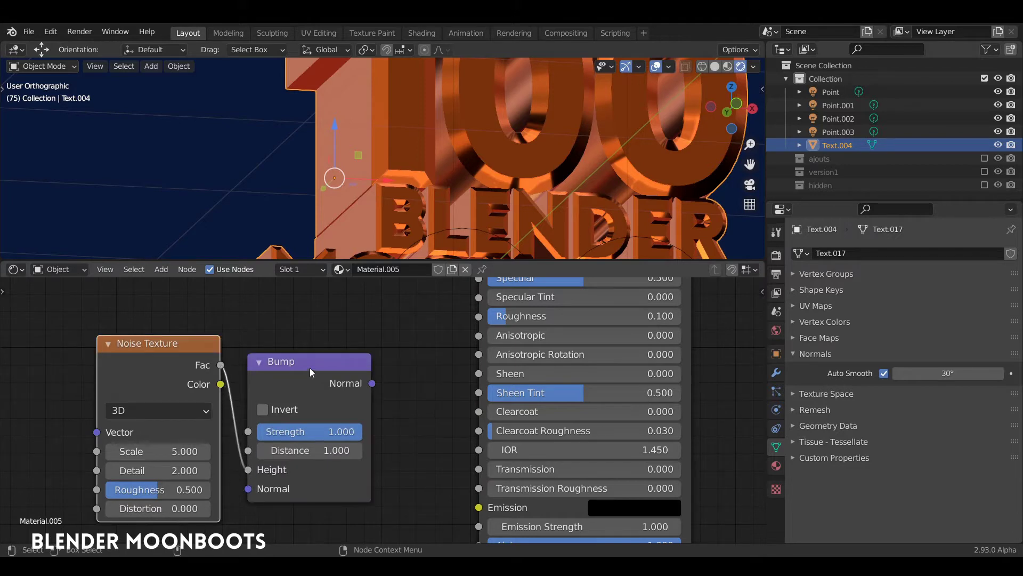
# Connect the Bump node's Normal output to the Principled BSDF's Normal input.
pyautogui.moveTo(432, 370); pyautogui.dragTo(427, 324, button='middle')
pyautogui.moveTo(341, 316); pyautogui.dragTo(335, 343)
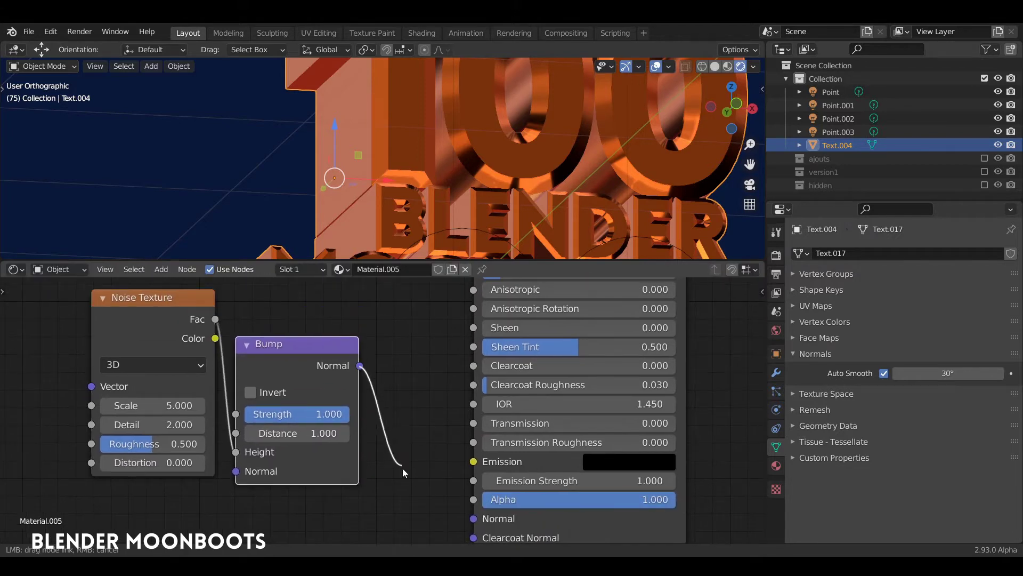
pyautogui.moveTo(474, 508); pyautogui.dragTo(474, 517)
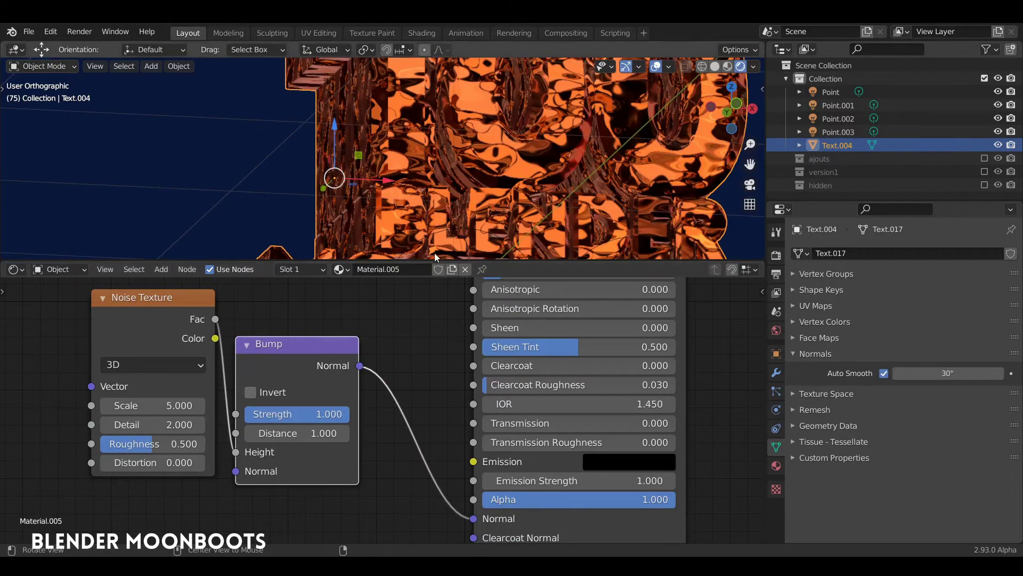
# Add Texture Coordinate and Mapping nodes feeding the Noise Texture's Vector input.
pyautogui.moveTo(380, 312); pyautogui.dragTo(565, 394, button='middle')
pyautogui.moveTo(509, 202); pyautogui.dragTo(539, 236, button='middle')
pyautogui.moveTo(292, 400); pyautogui.dragTo(382, 348, button='middle')
pyautogui.moveTo(382, 347); pyautogui.dragTo(415, 362)
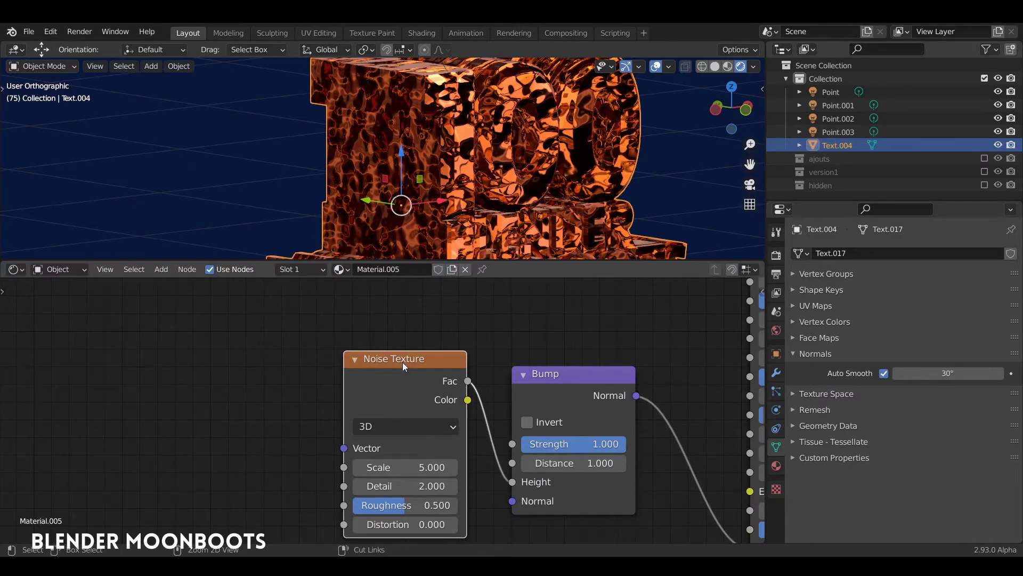
pyautogui.hotkey('ctrl', 't')
# Connect the Texture Coordinate's Object output to the Mapping node's Vector input in place of Generated.
pyautogui.keyDown('ctrl'); pyautogui.scroll(5, 365, 335); pyautogui.keyUp('ctrl')
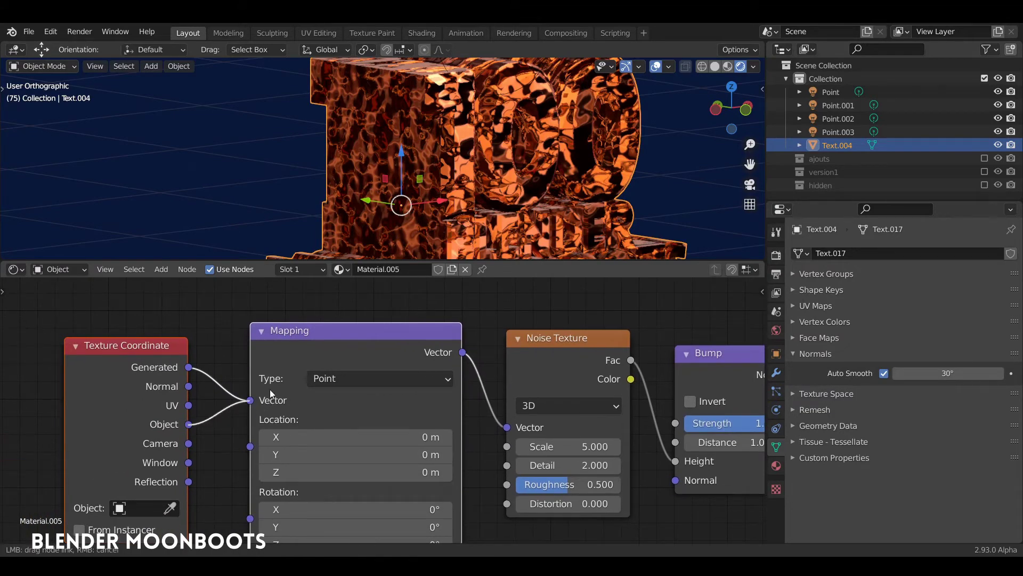
pyautogui.moveTo(271, 394); pyautogui.dragTo(266, 397)
pyautogui.moveTo(458, 186); pyautogui.dragTo(448, 261, button='middle')
# Set the Bump node's Strength to 0.180.
pyautogui.moveTo(641, 312); pyautogui.dragTo(412, 282, button='middle')
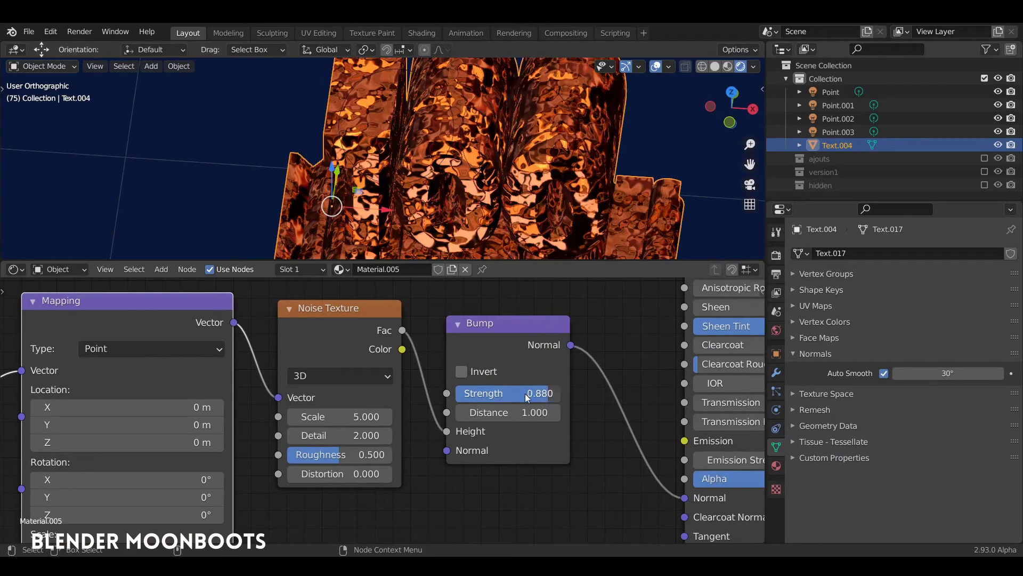
pyautogui.moveTo(525, 395); pyautogui.dragTo(454, 397)
pyautogui.scroll(6, 605, 152)
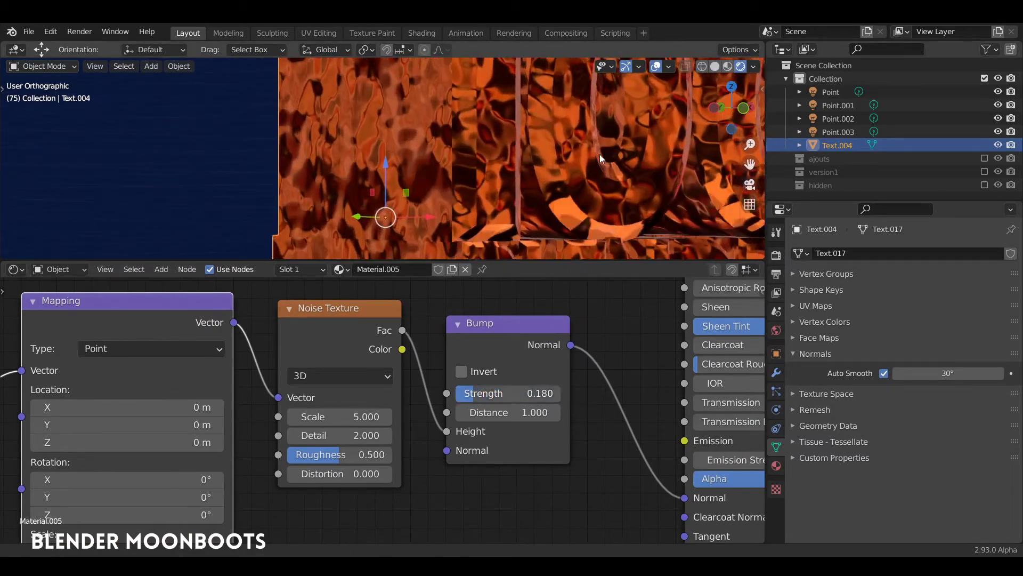
# Set the Bump node's Strength to 0.060 and check the softer surface on the lettering.
pyautogui.keyDown('ctrl'); pyautogui.moveTo(600, 155); pyautogui.dragTo(599, 160, button='middle'); pyautogui.keyUp('ctrl')
pyautogui.moveTo(471, 395); pyautogui.dragTo(458, 401)
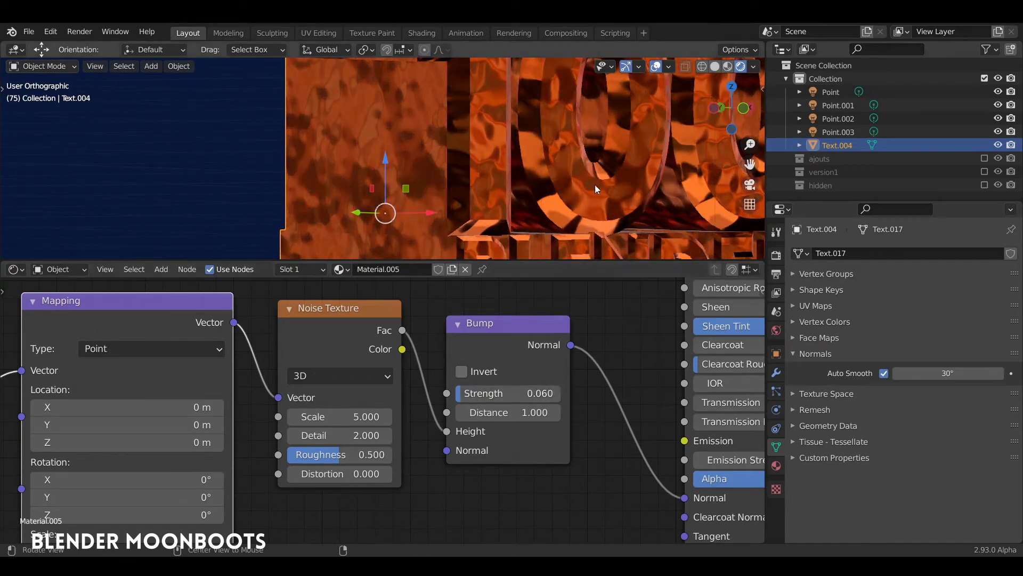
pyautogui.scroll(-5, 595, 185)
pyautogui.moveTo(605, 137); pyautogui.dragTo(575, 184, button='middle')
pyautogui.scroll(3, 558, 152)
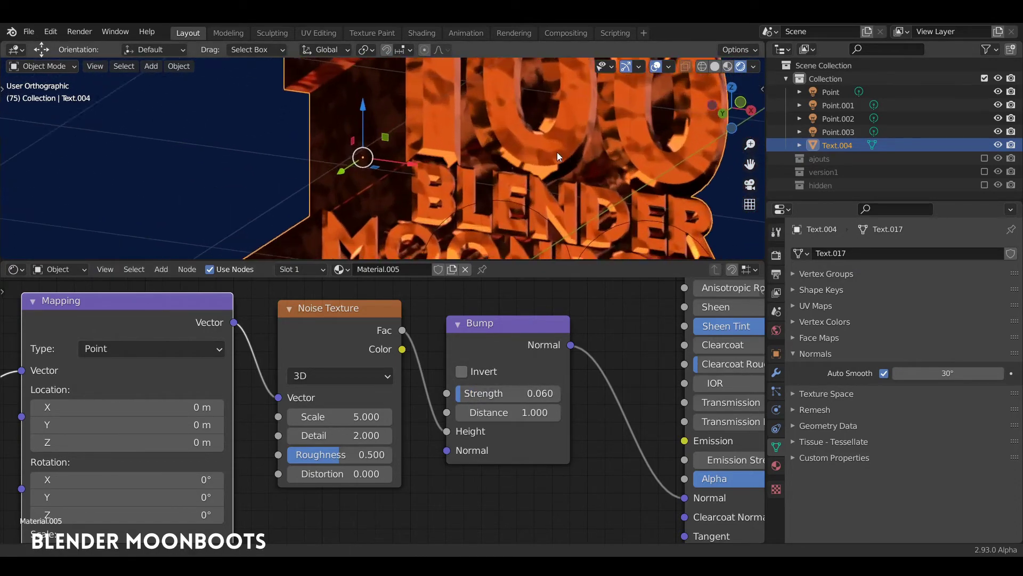
pyautogui.scroll(2, 523, 164)
pyautogui.scroll(-2, 558, 150)
pyautogui.scroll(2, 563, 148)
pyautogui.scroll(-2, 563, 148)
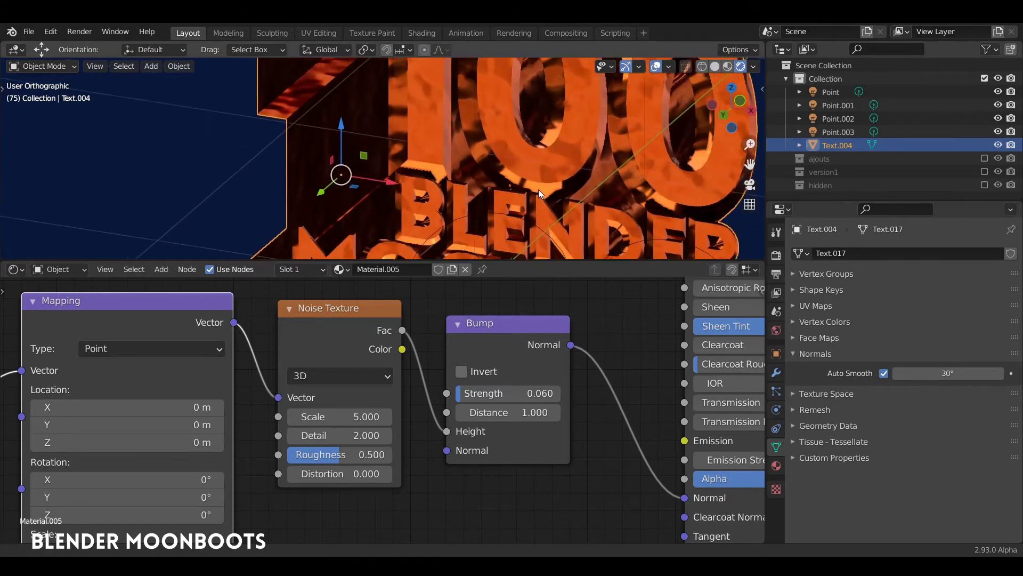
pyautogui.scroll(3, 538, 190)
# Reduce the Scale of the Noise Texture feeding the Bump node to 2.464.
pyautogui.moveTo(385, 419)
pyautogui.mouseDown()
pyautogui.moveTo(411, 414)
pyautogui.moveTo(374, 423)
pyautogui.mouseUp()
pyautogui.moveTo(469, 259); pyautogui.dragTo(469, 395)
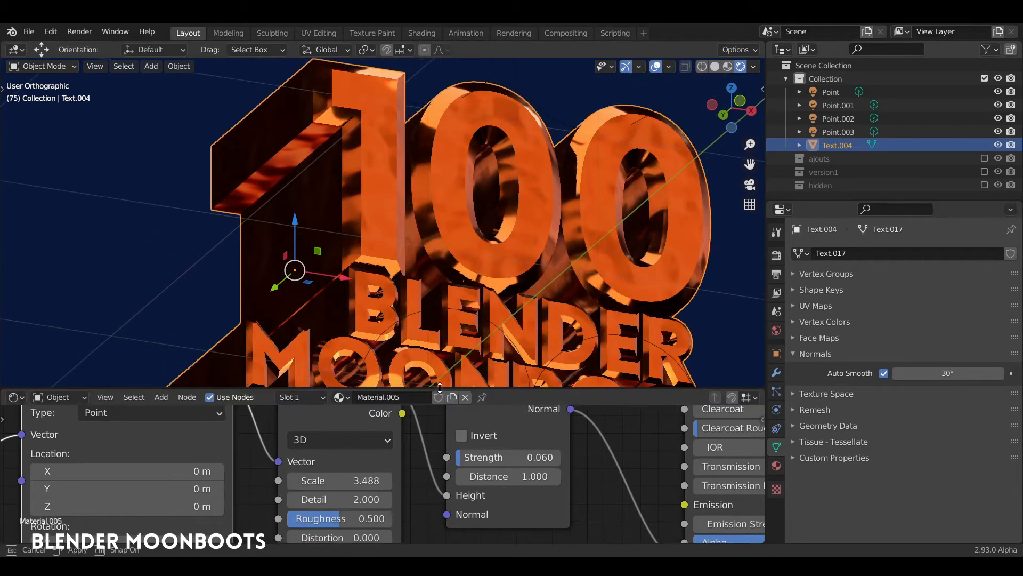
pyautogui.scroll(4, 484, 243)
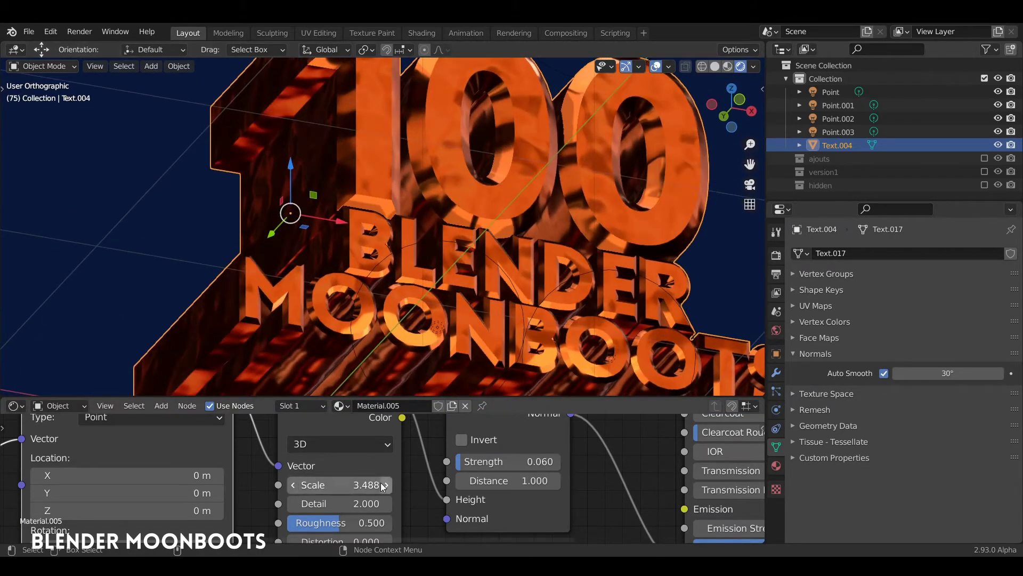
pyautogui.moveTo(383, 486); pyautogui.dragTo(380, 489)
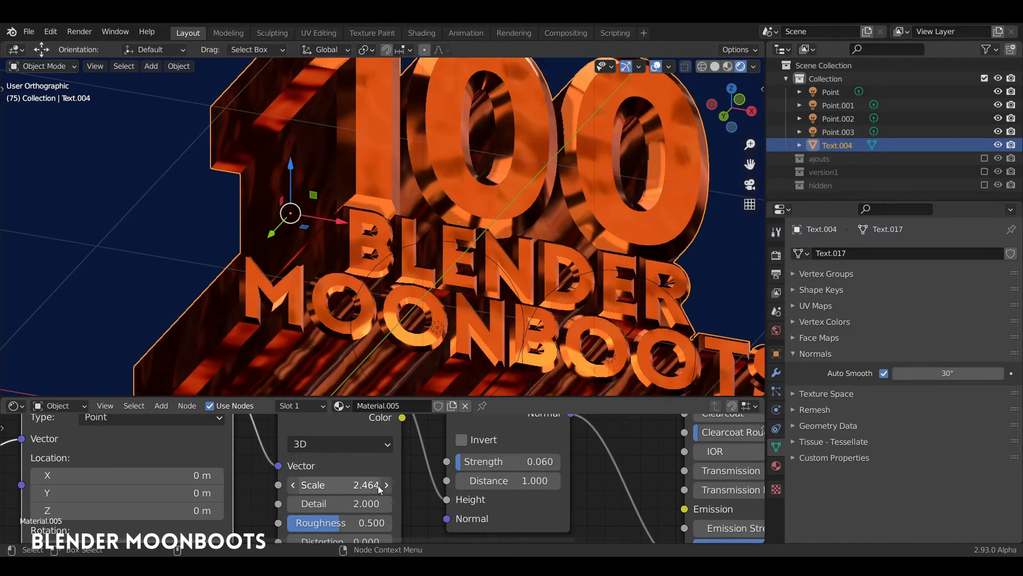
pyautogui.moveTo(520, 396); pyautogui.dragTo(535, 283)
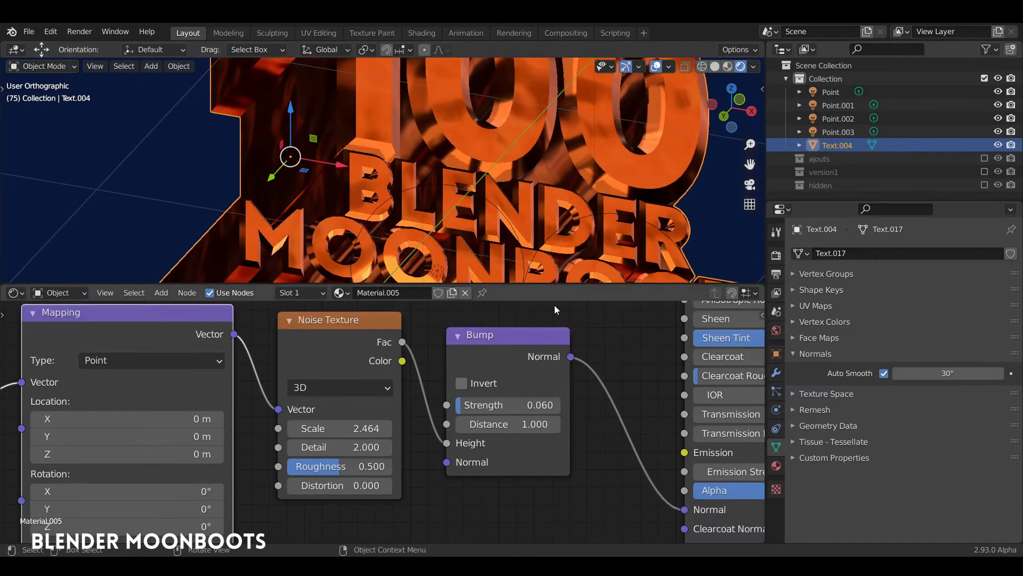
# Change the Principled BSDF's Base Color to a lighter, yellower orange.
pyautogui.moveTo(630, 322); pyautogui.dragTo(371, 499, button='middle')
pyautogui.moveTo(378, 392); pyautogui.dragTo(379, 504, button='middle')
pyautogui.click(551, 419)
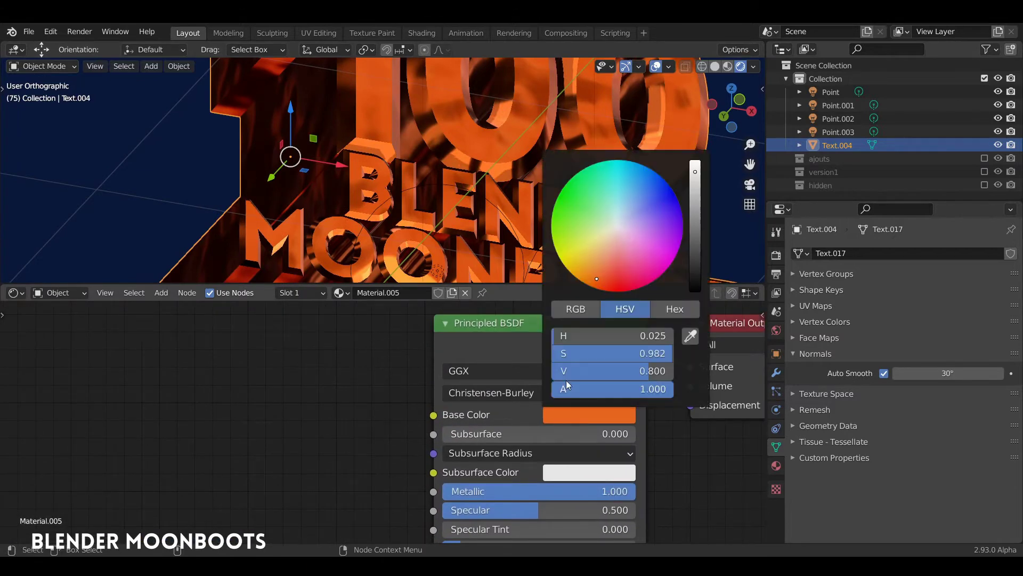
pyautogui.moveTo(598, 272)
pyautogui.mouseDown()
pyautogui.moveTo(602, 262)
pyautogui.moveTo(594, 272)
pyautogui.mouseUp()
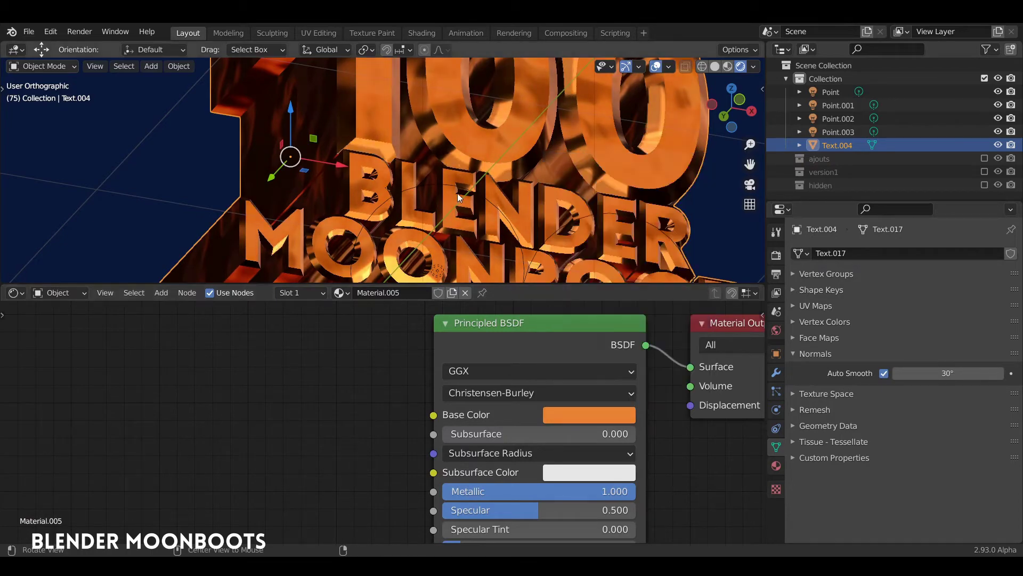
pyautogui.moveTo(457, 192); pyautogui.dragTo(497, 180, button='middle')
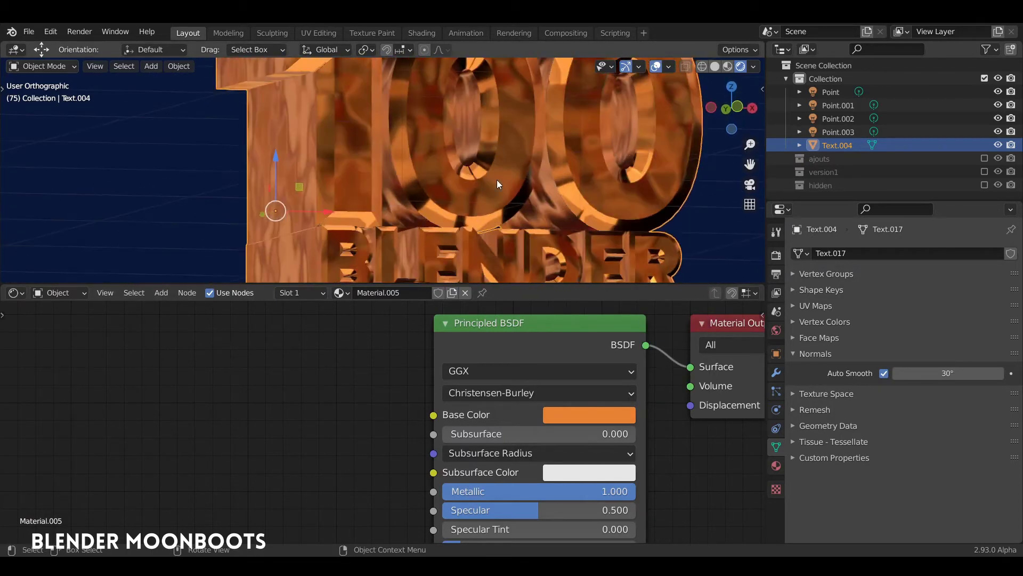
# Set the Bump node's Strength to 0.040.
pyautogui.scroll(-5, 395, 404)
pyautogui.hscroll(-4, 408, 366)
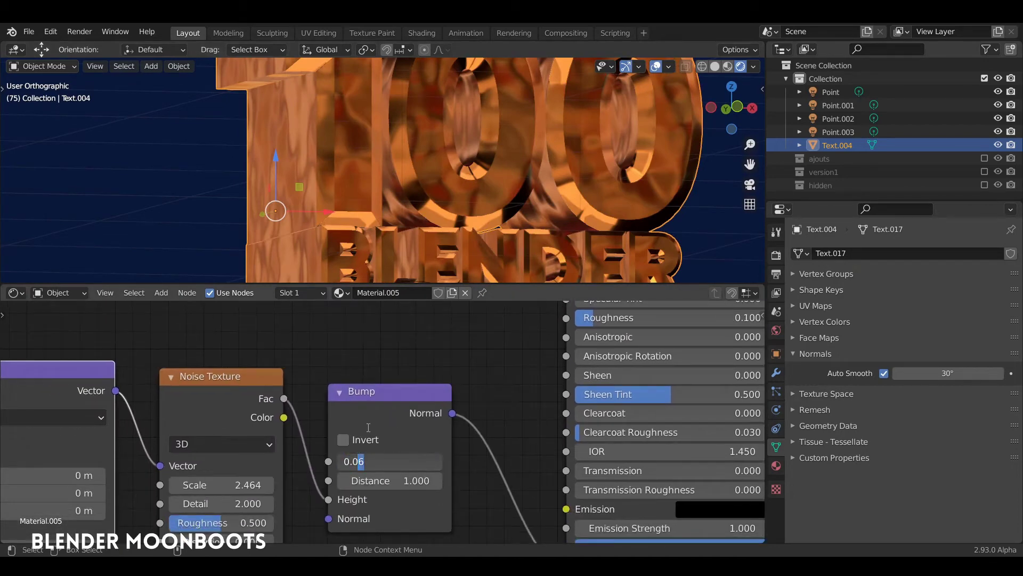
pyautogui.write('4')
pyautogui.press('Return')
pyautogui.moveTo(493, 211); pyautogui.dragTo(471, 180, button='middle')
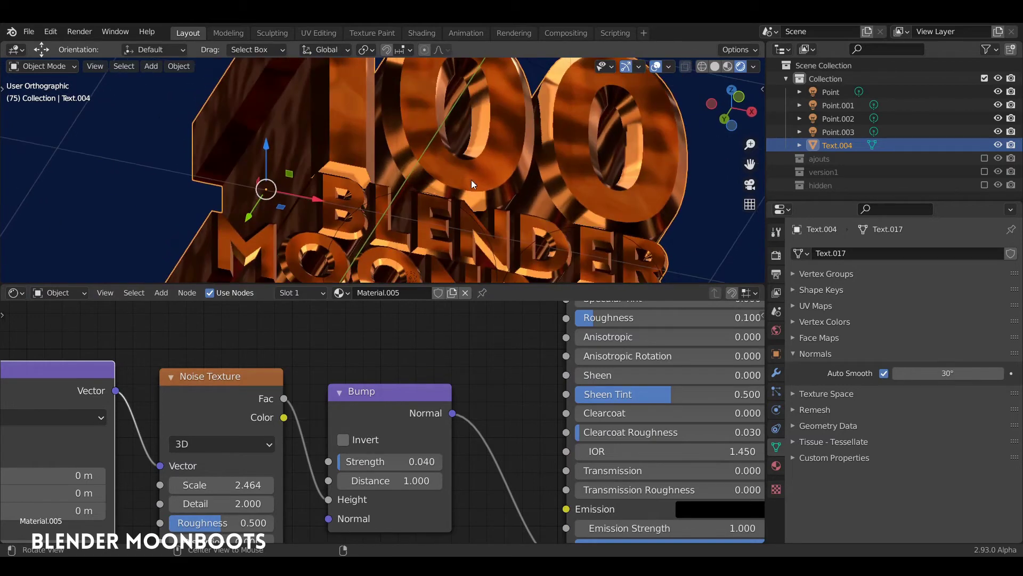
# Move the Noise Texture and Bump nodes down and closer together to free space above them.
pyautogui.scroll(-3, 462, 338)
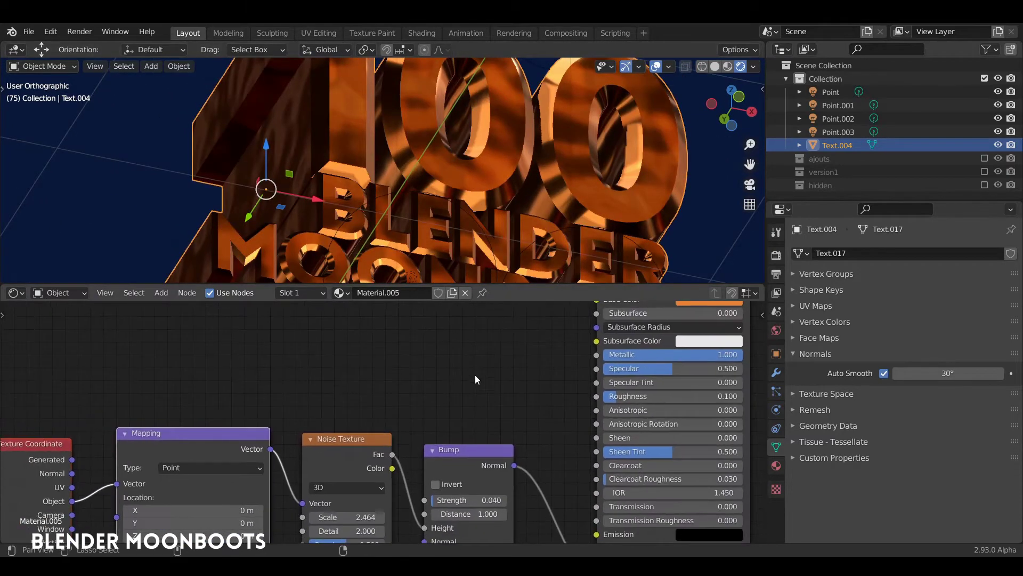
pyautogui.moveTo(475, 375); pyautogui.dragTo(525, 367, button='middle')
pyautogui.moveTo(386, 431); pyautogui.dragTo(400, 463)
pyautogui.moveTo(493, 443); pyautogui.dragTo(527, 477)
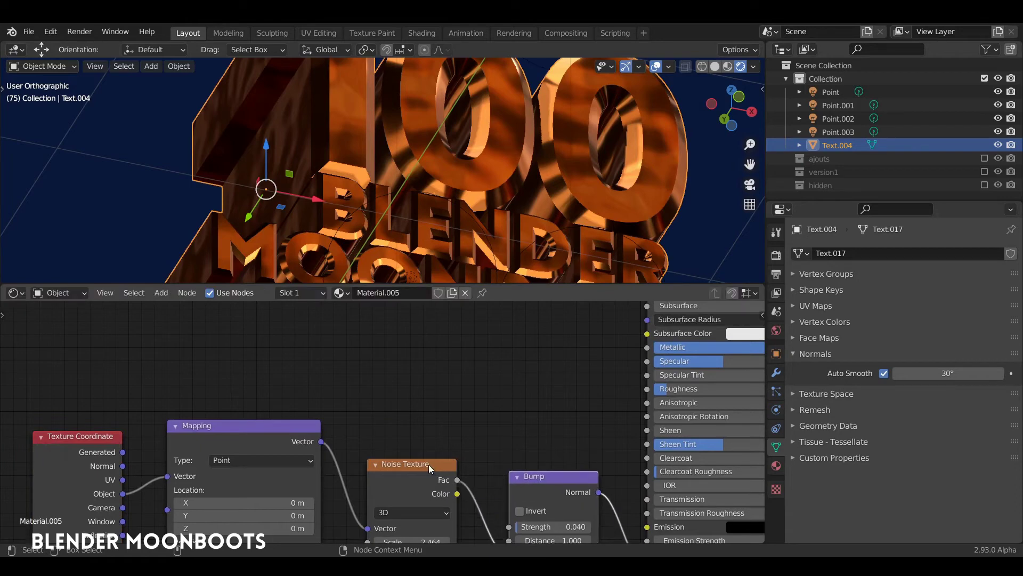
pyautogui.moveTo(429, 464); pyautogui.dragTo(453, 478)
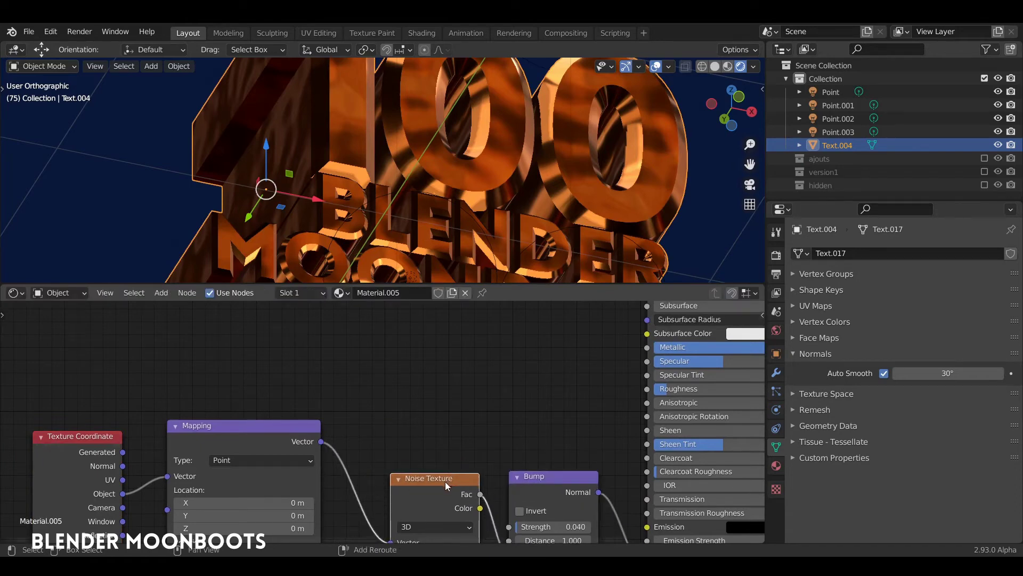
# Duplicate the Noise Texture node above the original and connect the Mapping node's Vector output to the copy.
pyautogui.hotkey('shift', 'd')
pyautogui.click(445, 335)
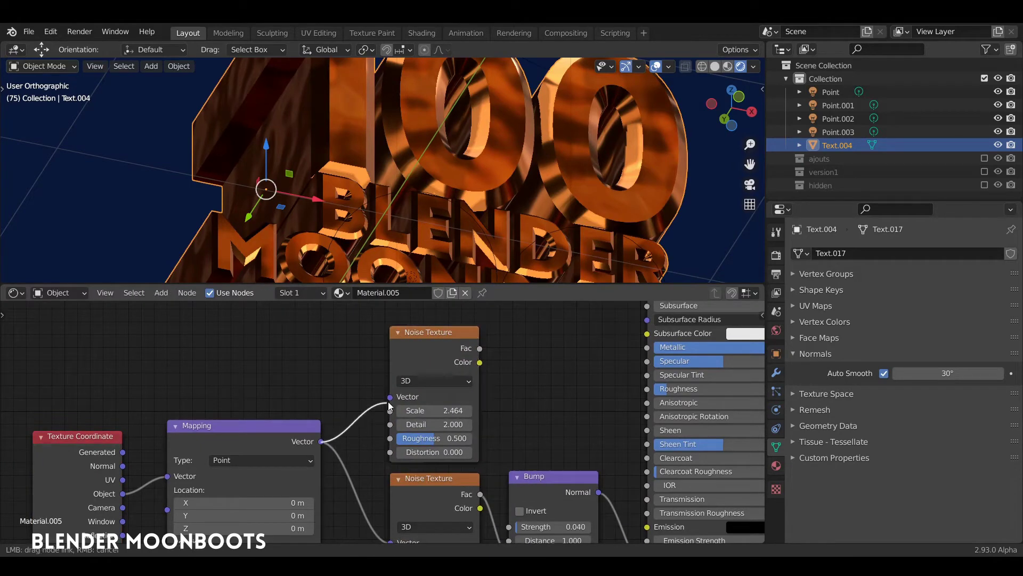
pyautogui.moveTo(412, 328); pyautogui.dragTo(377, 319)
# Add a ColorRamp node driven by the duplicated Noise Texture's Fac and connect its Color output to the Principled BSDF's Roughness.
pyautogui.hotkey('shift', 'a')
pyautogui.moveTo(501, 403)
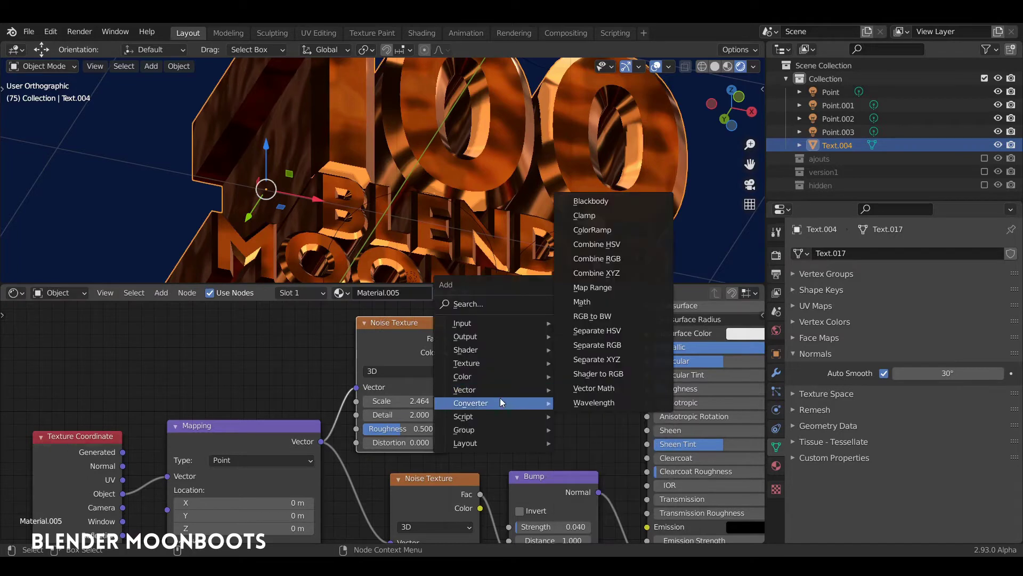
pyautogui.click(596, 232)
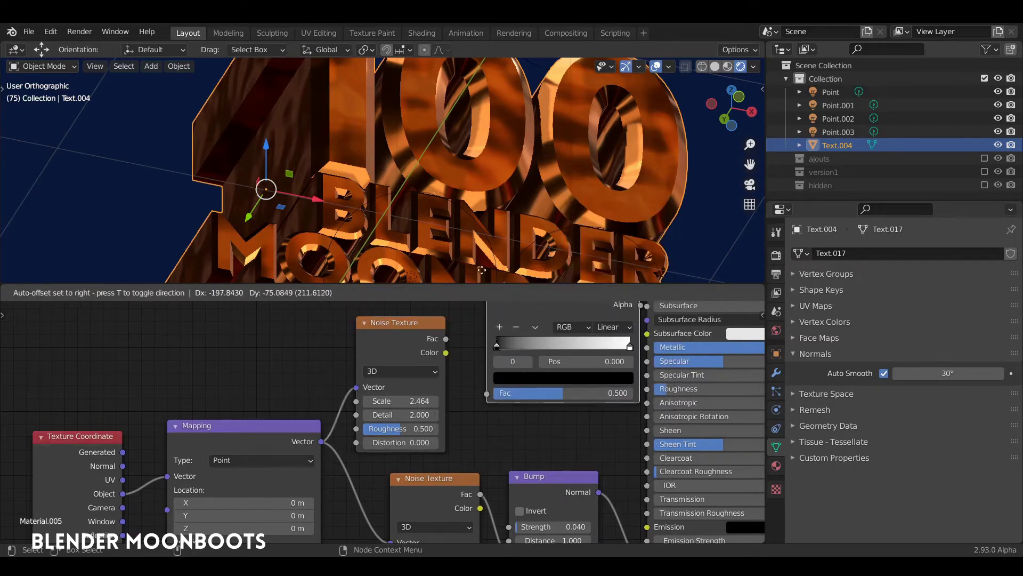
pyautogui.click(445, 341)
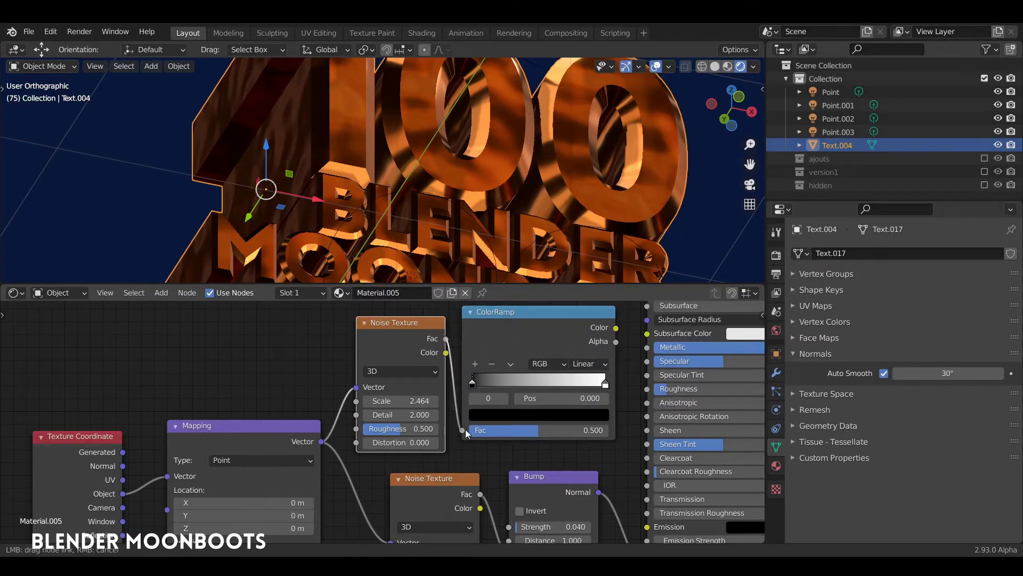
pyautogui.moveTo(465, 430); pyautogui.dragTo(465, 429)
pyautogui.moveTo(519, 318); pyautogui.dragTo(513, 330)
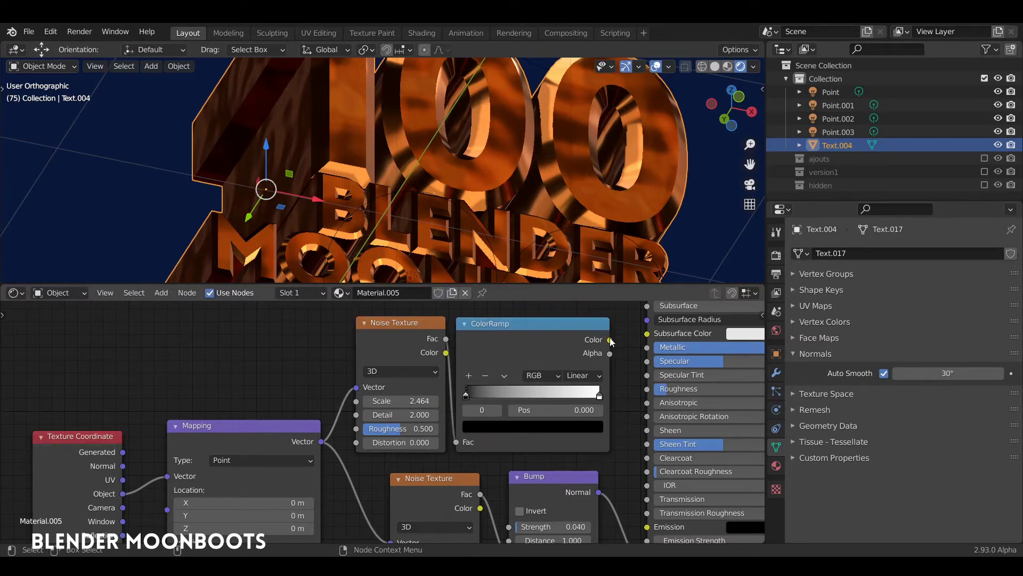
pyautogui.moveTo(648, 390); pyautogui.dragTo(648, 391)
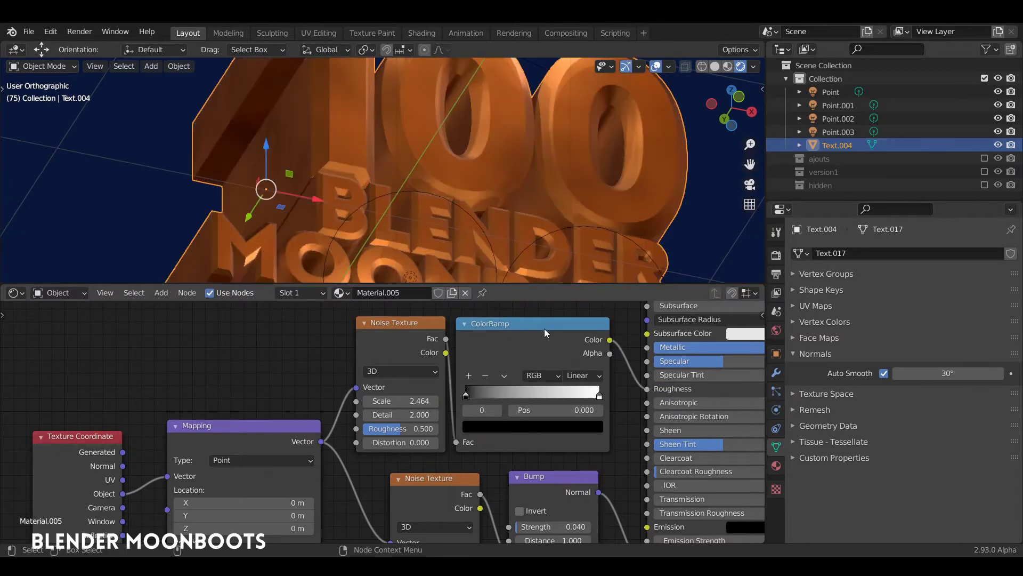
# Move the ColorRamp's black stop inward and its white stop to position 0.884.
pyautogui.moveTo(467, 395); pyautogui.dragTo(507, 395)
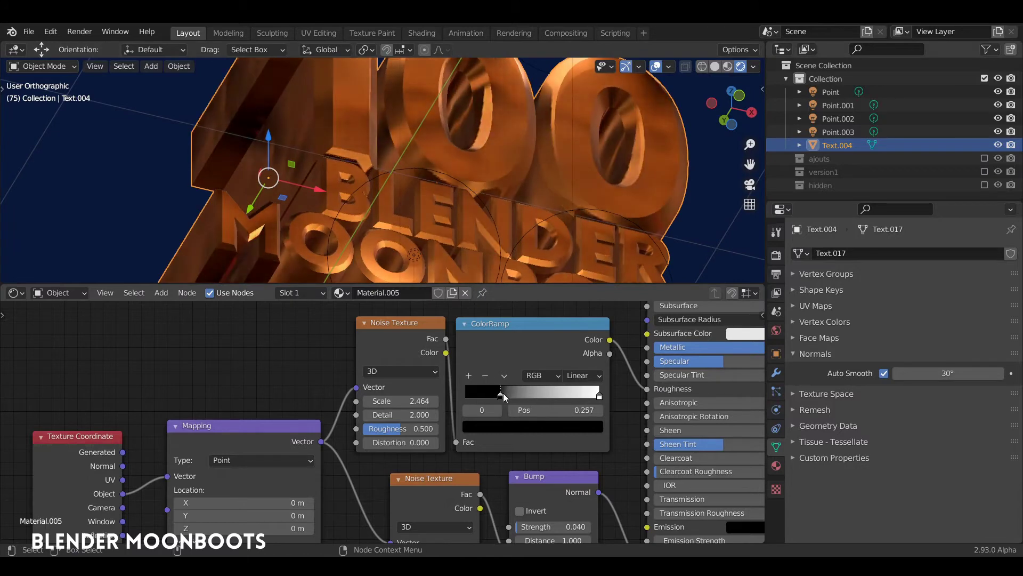
pyautogui.moveTo(503, 213); pyautogui.dragTo(529, 255, button='middle')
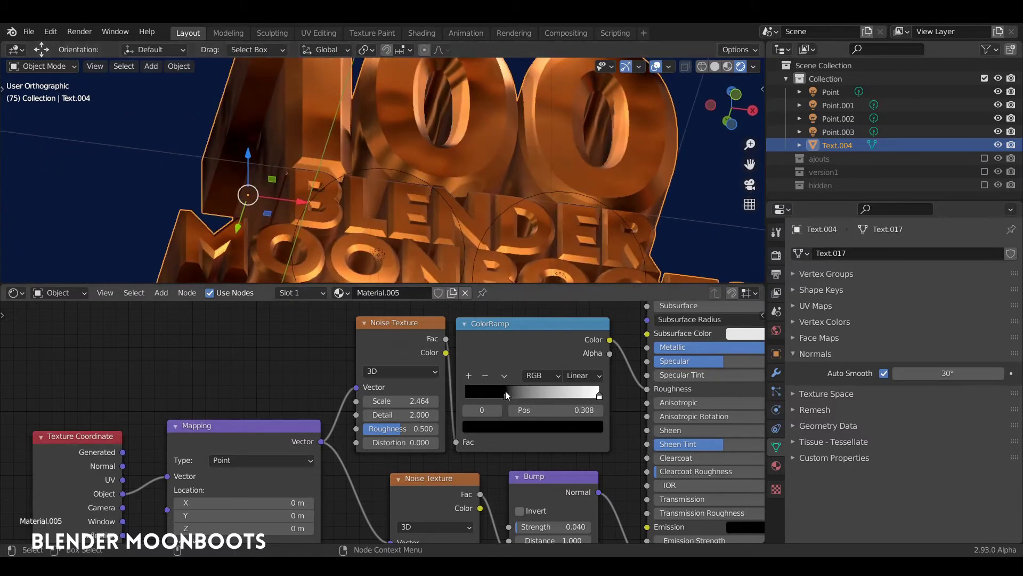
pyautogui.moveTo(507, 395)
pyautogui.mouseDown()
pyautogui.moveTo(533, 397)
pyautogui.moveTo(520, 399)
pyautogui.mouseUp()
pyautogui.moveTo(599, 399); pyautogui.dragTo(582, 395)
# Darken the ColorRamp's white stop to a light grey.
pyautogui.click(561, 431)
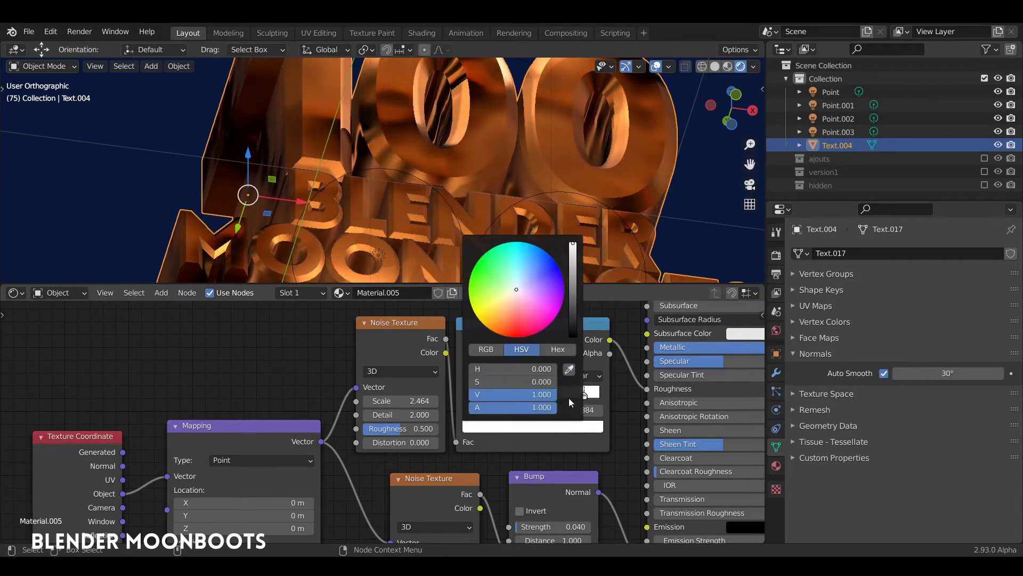
pyautogui.moveTo(577, 258); pyautogui.dragTo(575, 265)
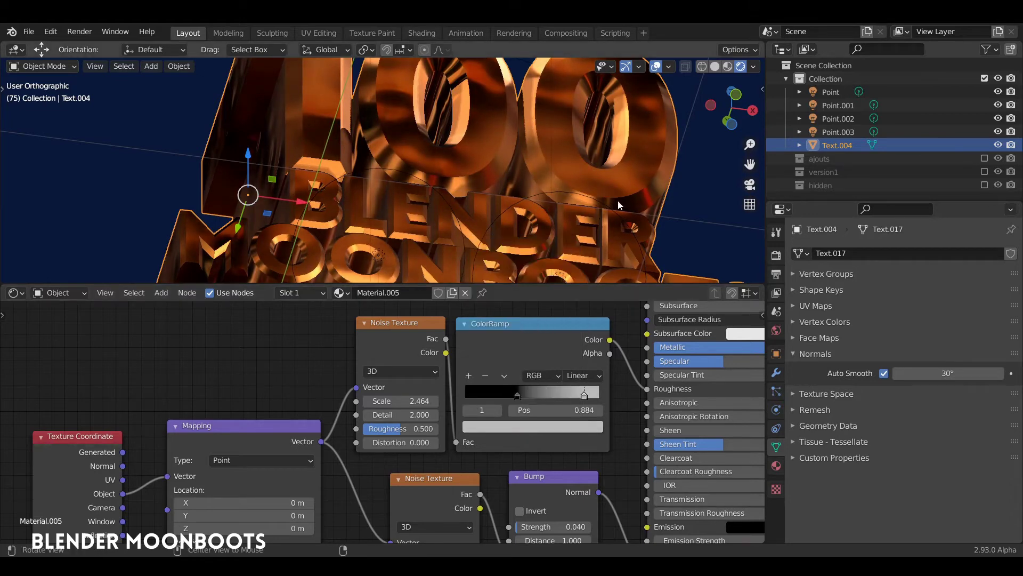
pyautogui.moveTo(595, 211); pyautogui.dragTo(623, 245, button='middle')
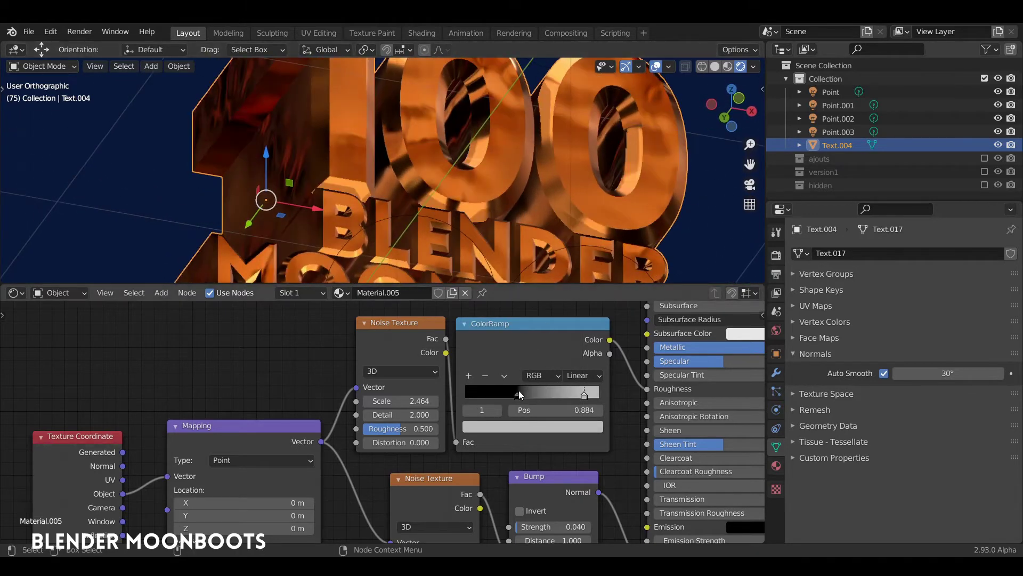
# Move the ColorRamp's black stop to position 0.337 and lighten it to a dark grey with a value of 0.016.
pyautogui.moveTo(517, 394); pyautogui.dragTo(513, 395)
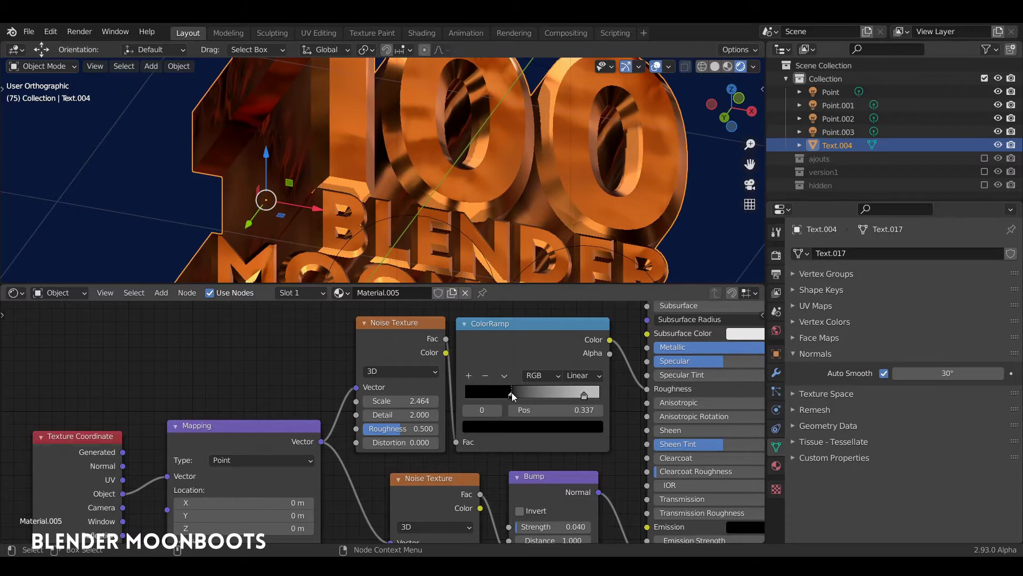
pyautogui.click(512, 426)
pyautogui.moveTo(574, 334); pyautogui.dragTo(575, 326)
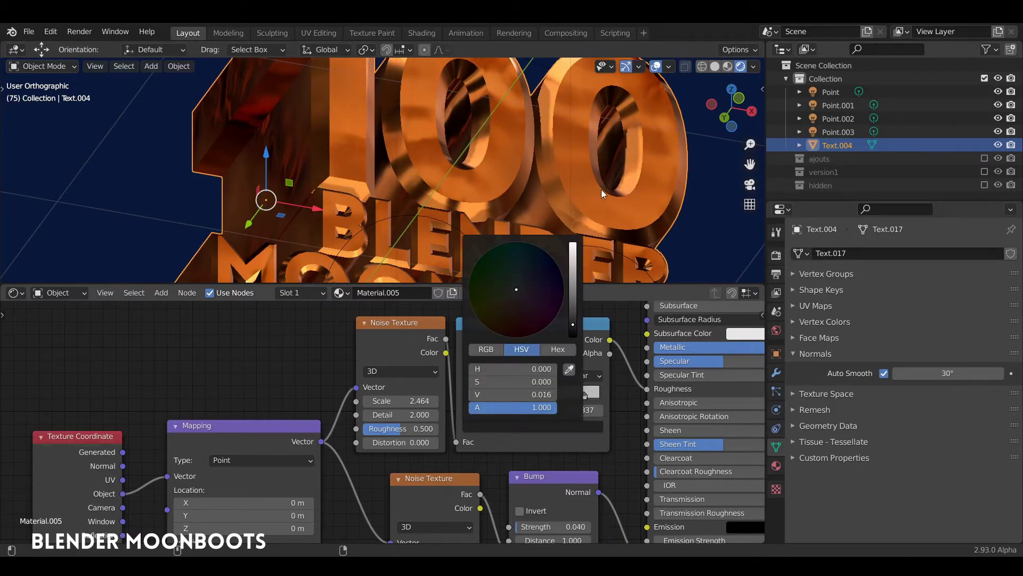
pyautogui.moveTo(571, 136); pyautogui.dragTo(539, 188, button='middle')
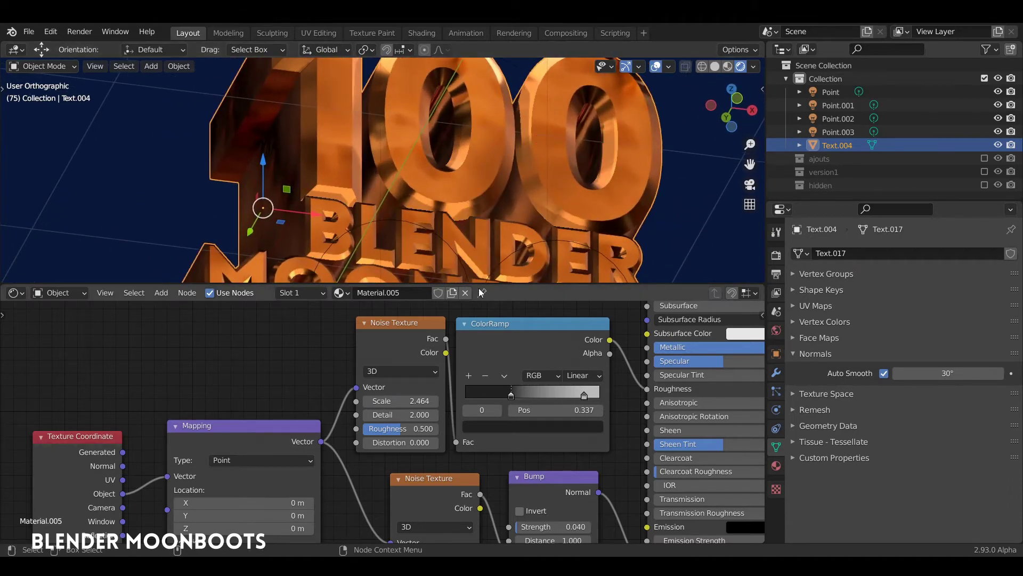
# In Edit Mode, duplicate the top face of the digit 1 about 1.106 m straight down along Z to the text's base.
pyautogui.moveTo(484, 283); pyautogui.dragTo(484, 426)
pyautogui.moveTo(484, 327)
pyautogui.mouseDown(button='middle')
pyautogui.moveTo(487, 283)
pyautogui.moveTo(480, 324)
pyautogui.moveTo(473, 318)
pyautogui.mouseUp(button='middle')
pyautogui.press('Tab')
pyautogui.moveTo(369, 169); pyautogui.dragTo(415, 134, button='middle')
pyautogui.press('3')
pyautogui.click(346, 150)
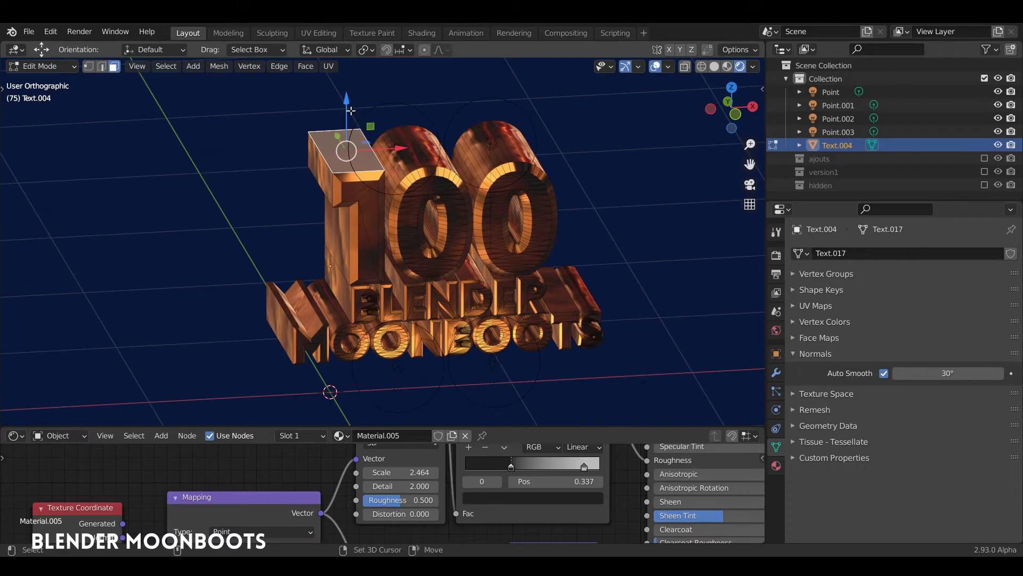
pyautogui.press('g')
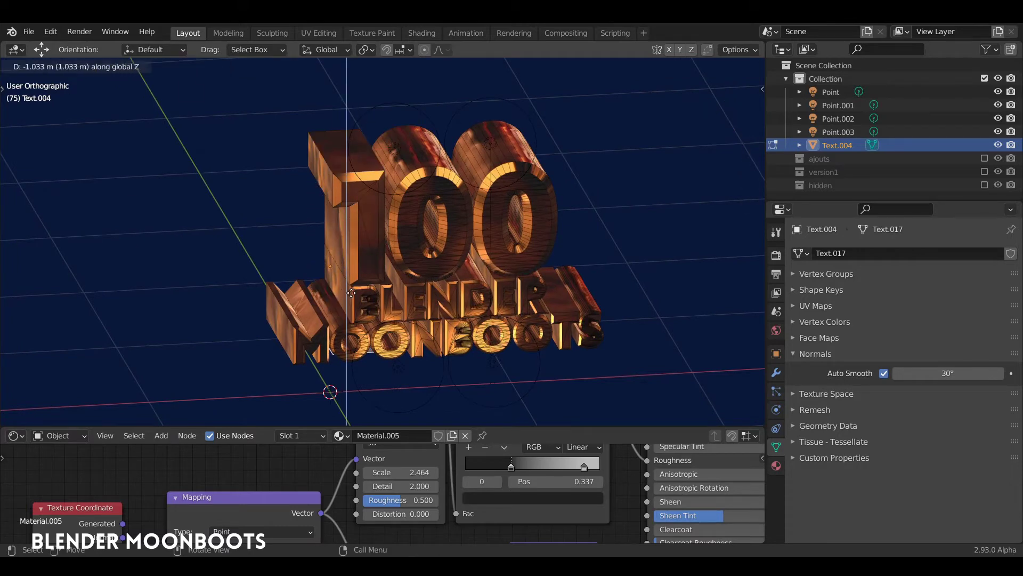
pyautogui.click(350, 305)
# In a wireframe top view, stretch the duplicated face along X to span most of the lettering.
pyautogui.press('KP_7')
pyautogui.keyDown('ctrl'); pyautogui.moveTo(399, 296); pyautogui.dragTo(371, 225, button='middle'); pyautogui.keyUp('ctrl')
pyautogui.click(703, 66)
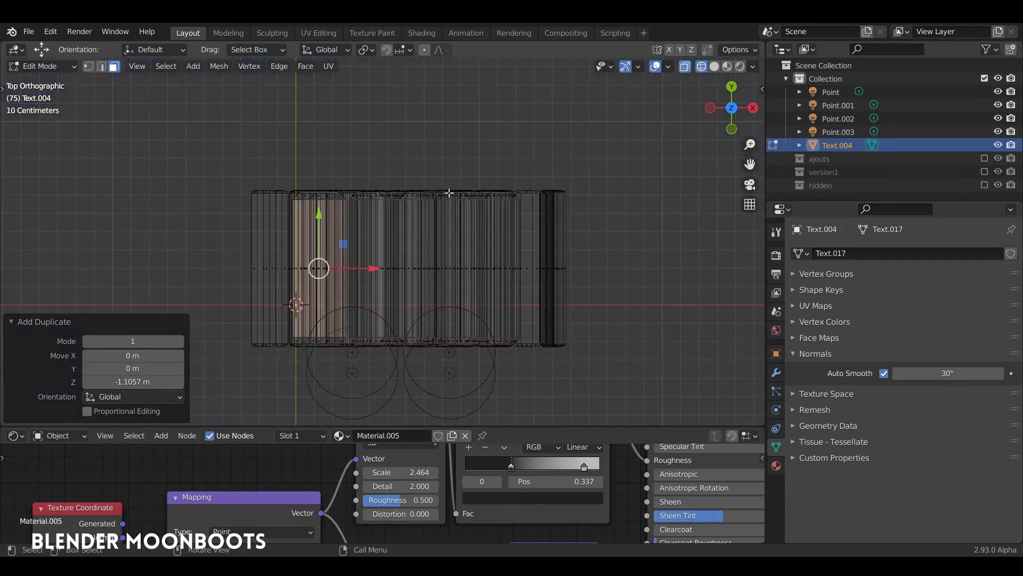
pyautogui.press('s')
pyautogui.press('x')
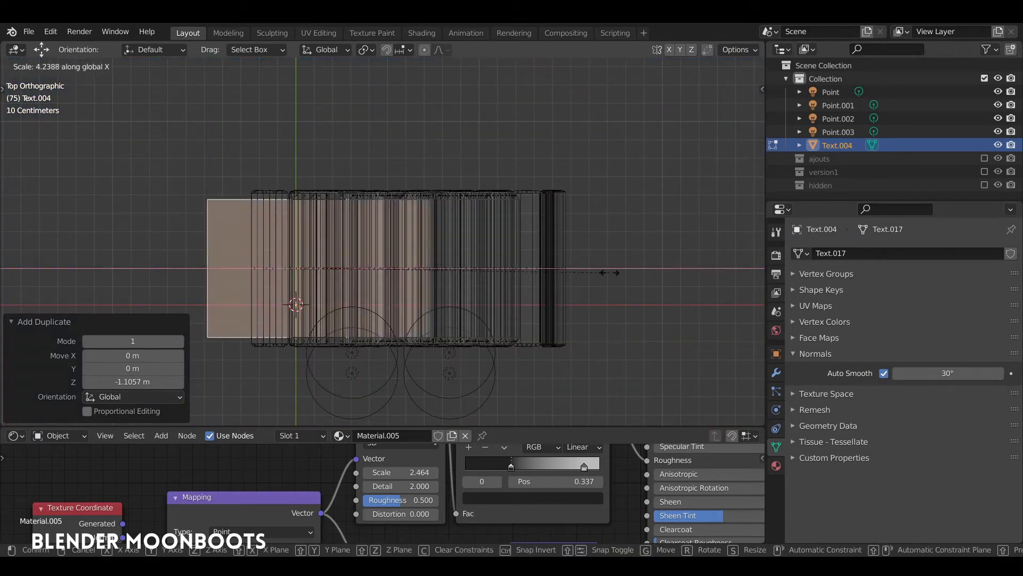
pyautogui.click(420, 267)
# Centre the face on the text and scale it uniformly until it extends past the lettering on every side.
pyautogui.press('g')
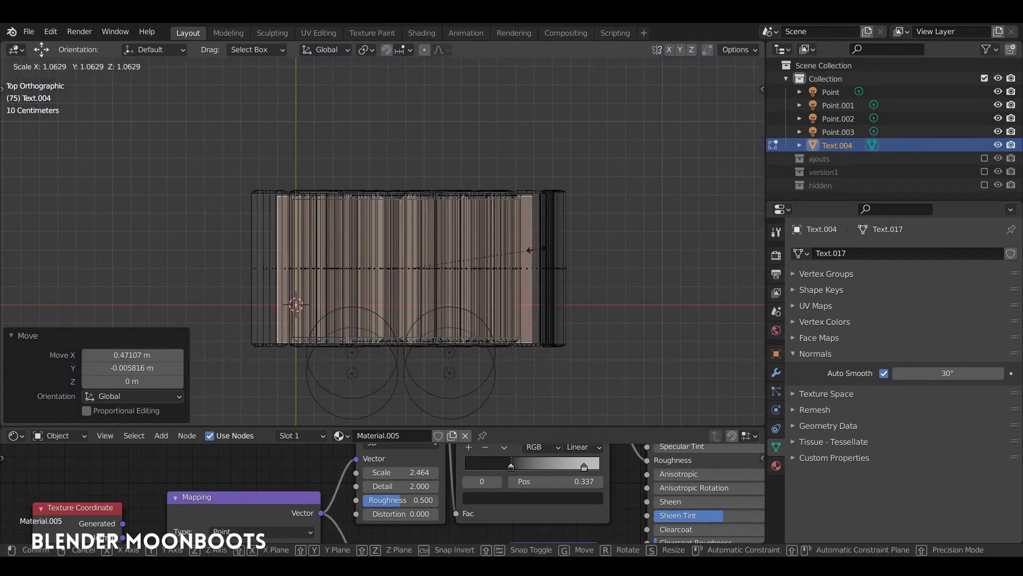
pyautogui.click(579, 249)
pyautogui.press('g')
pyautogui.click(567, 252)
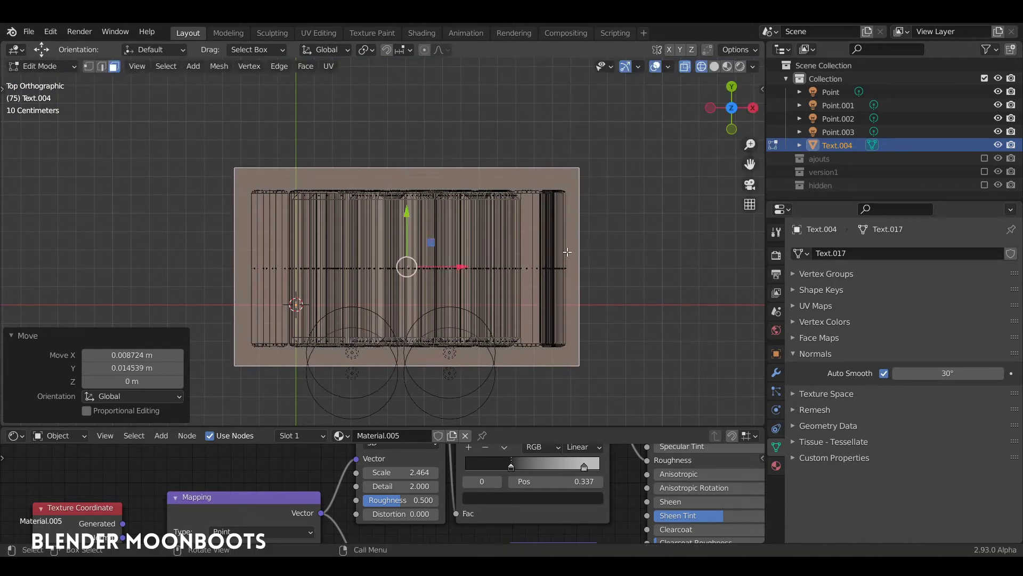
# Scale the base face by 0.911 along X and 0.812 along Y to fit the lettering's outline.
pyautogui.press('s')
pyautogui.press('x')
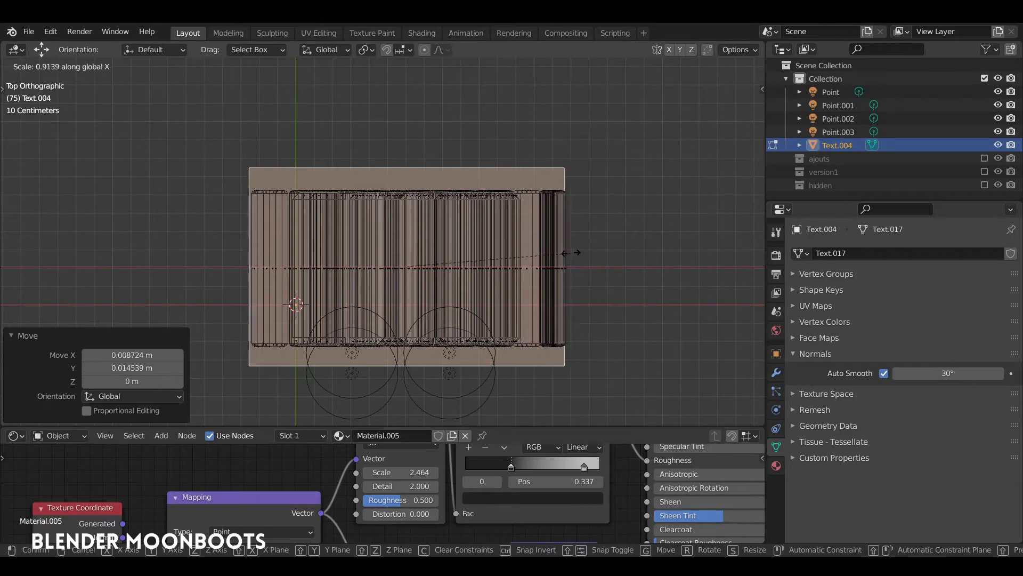
pyautogui.click(571, 253)
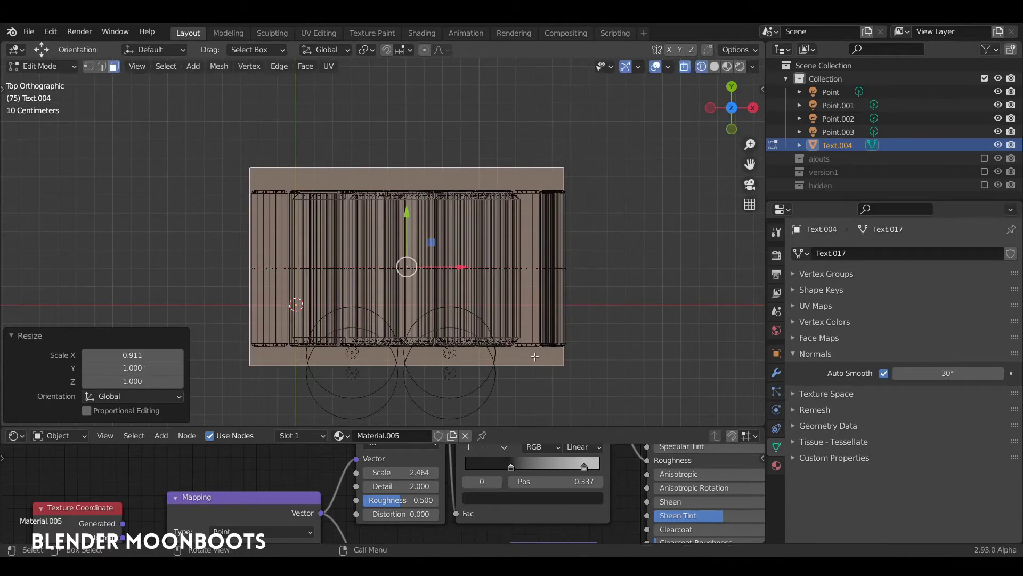
pyautogui.press('s')
pyautogui.press('y')
pyautogui.click(521, 337)
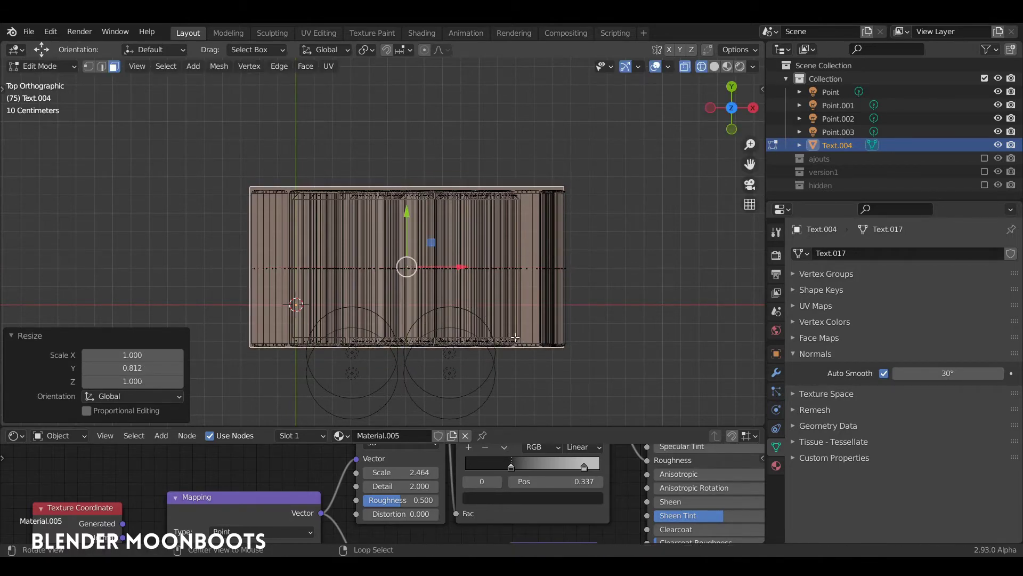
# Extrude the base face about 0.826 m downward into a block and bevel the whole block's edges.
pyautogui.moveTo(521, 337); pyautogui.dragTo(513, 179, button='middle')
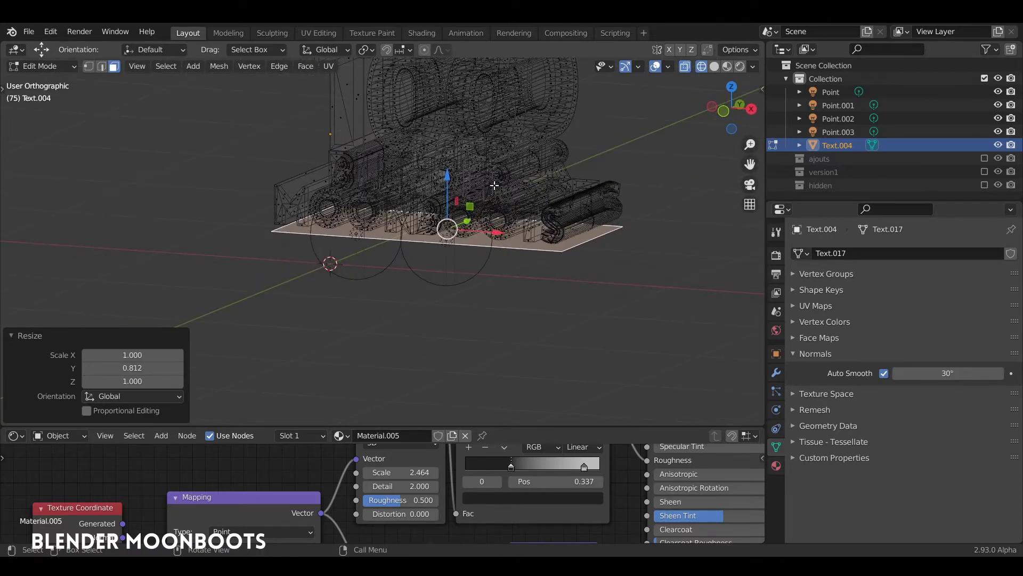
pyautogui.press('e')
pyautogui.click(491, 334)
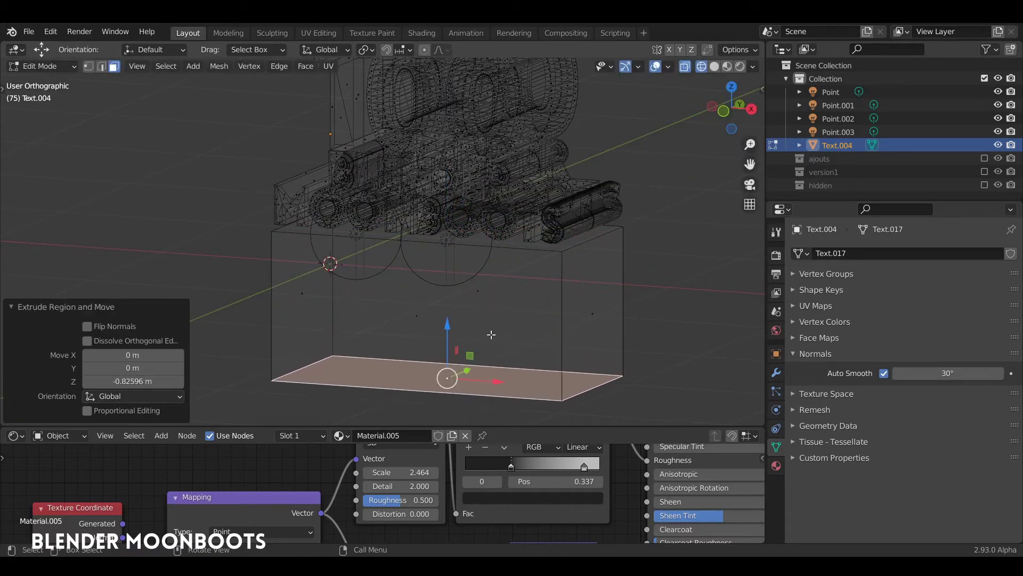
pyautogui.moveTo(490, 334); pyautogui.dragTo(572, 347, button='middle')
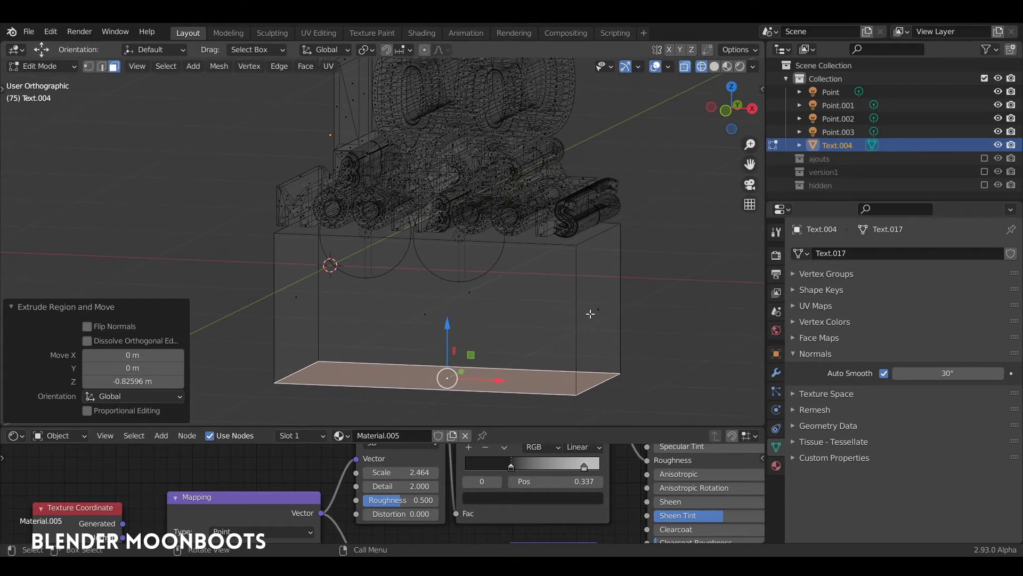
pyautogui.press('l')
pyautogui.hotkey('ctrl', 'b')
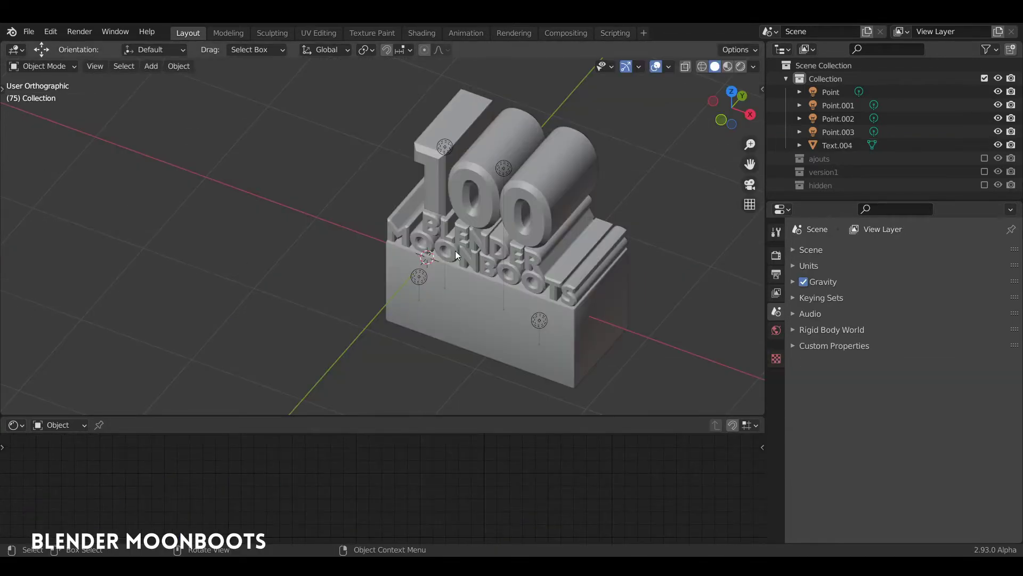
# Add a camera in Object Mode and move it about -2.29 m along X, away from the text.
pyautogui.moveTo(455, 251); pyautogui.dragTo(503, 245, button='middle')
pyautogui.hotkey('shift', 'a')
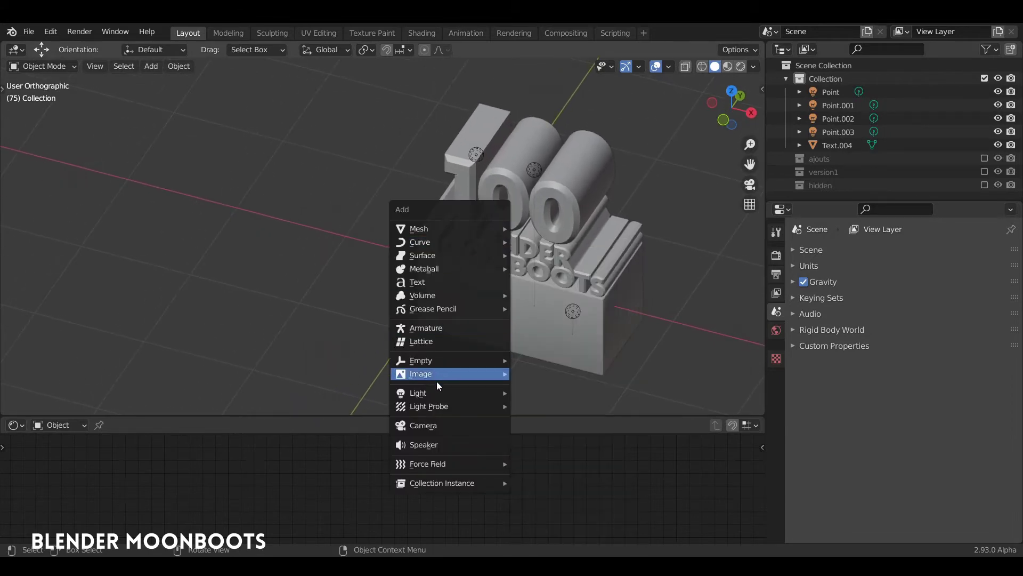
pyautogui.click(427, 426)
pyautogui.press('g')
pyautogui.press('x')
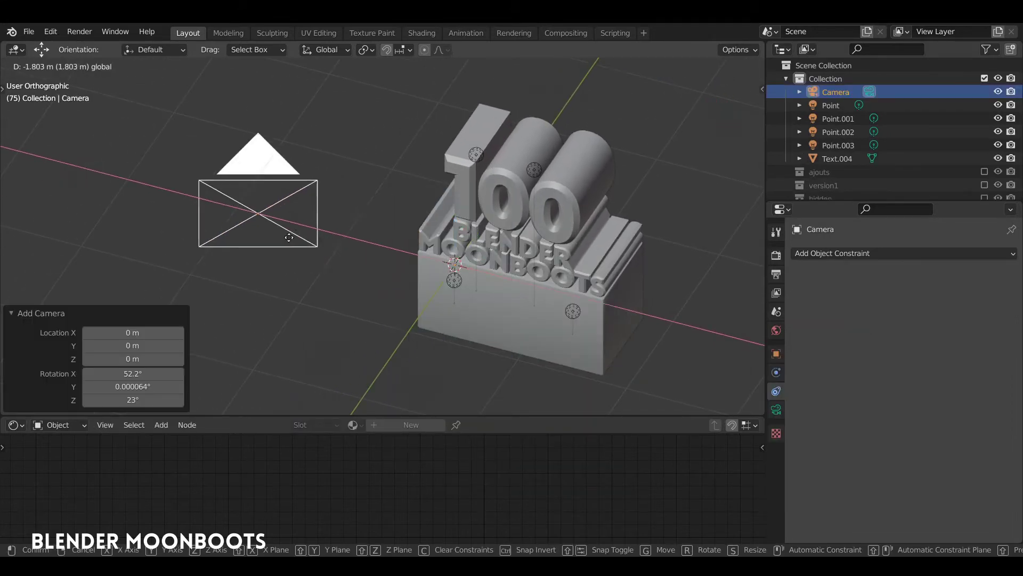
pyautogui.click(370, 216)
# Add a Bezier curve and, in its Edit Mode from the top view, rotate its -X end control point 135°.
pyautogui.hotkey('shift', 'a')
pyautogui.moveTo(315, 70)
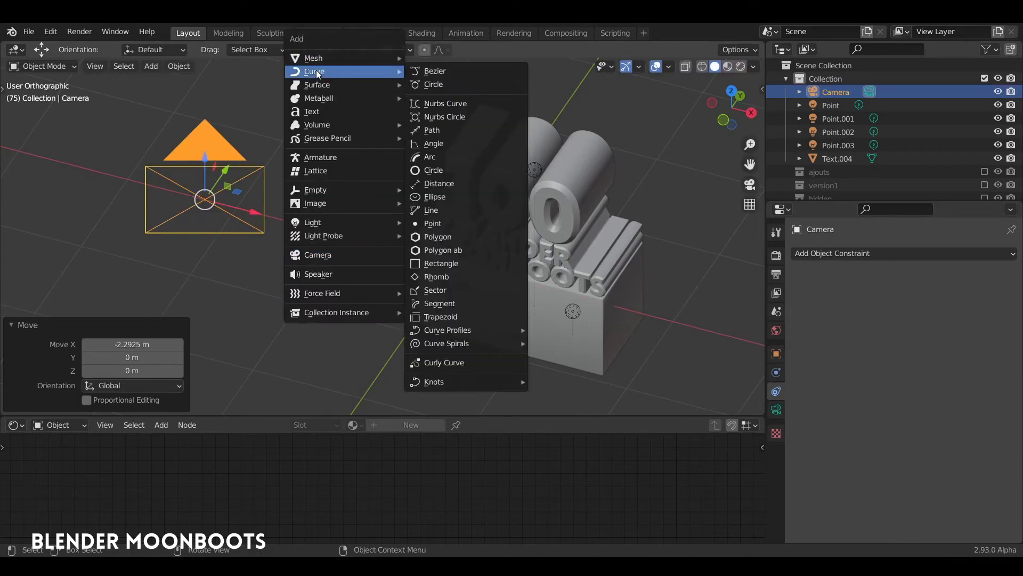
pyautogui.click(453, 70)
pyautogui.moveTo(528, 180); pyautogui.dragTo(525, 199, button='middle')
pyautogui.press('Tab')
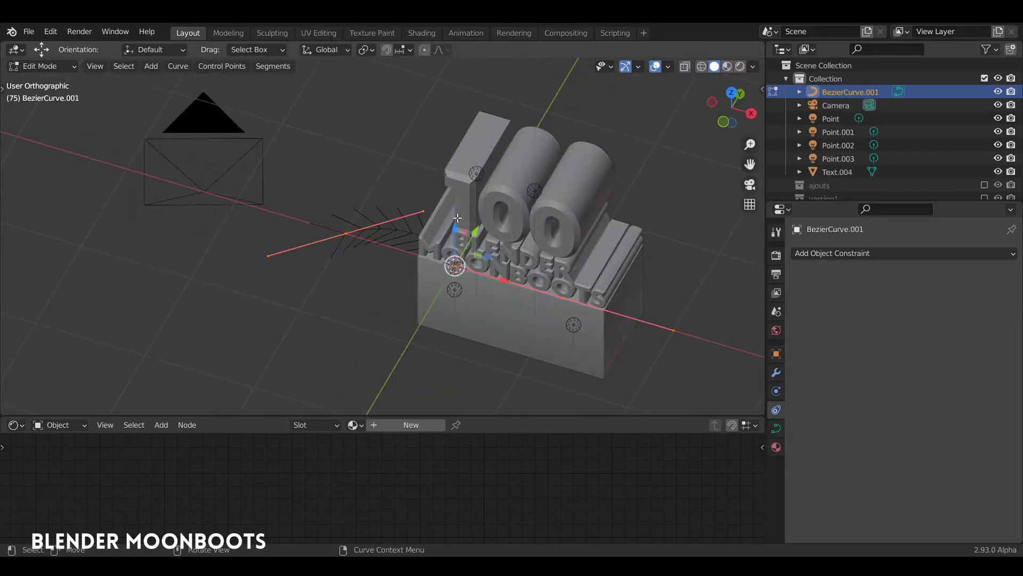
pyautogui.click(353, 229)
pyautogui.press('KP_7')
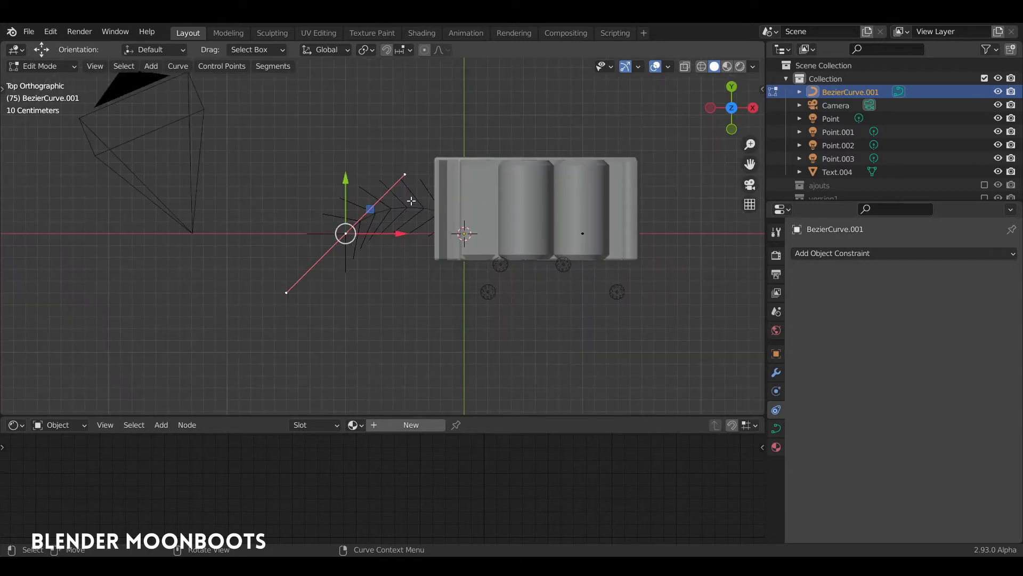
pyautogui.press('r')
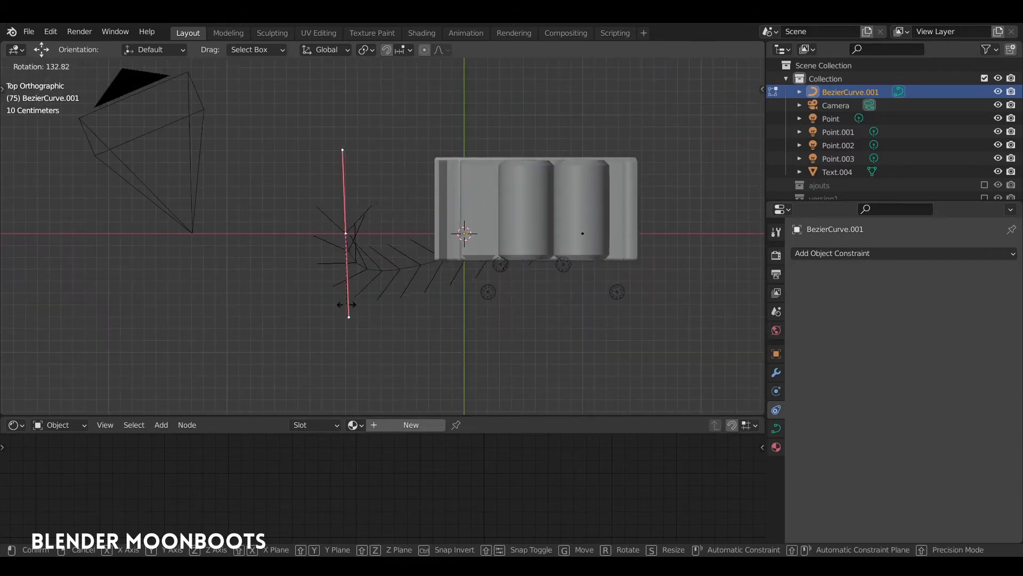
pyautogui.click(345, 299)
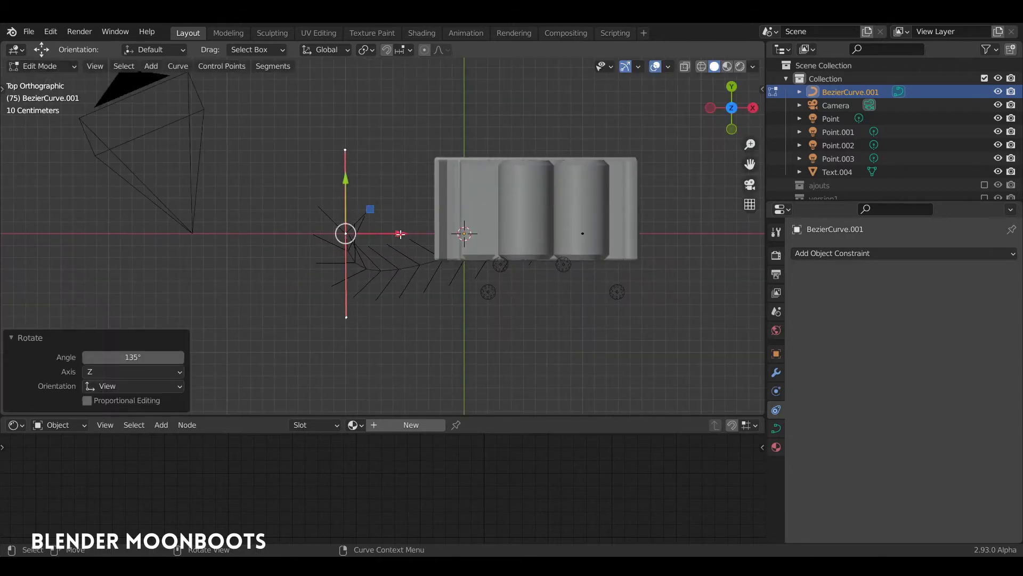
# Move the rotated control point about 0.575 m along X, 1.053 m up Z and -0.414 m along Y.
pyautogui.moveTo(401, 234); pyautogui.dragTo(469, 234)
pyautogui.moveTo(469, 234); pyautogui.dragTo(405, 162, button='middle')
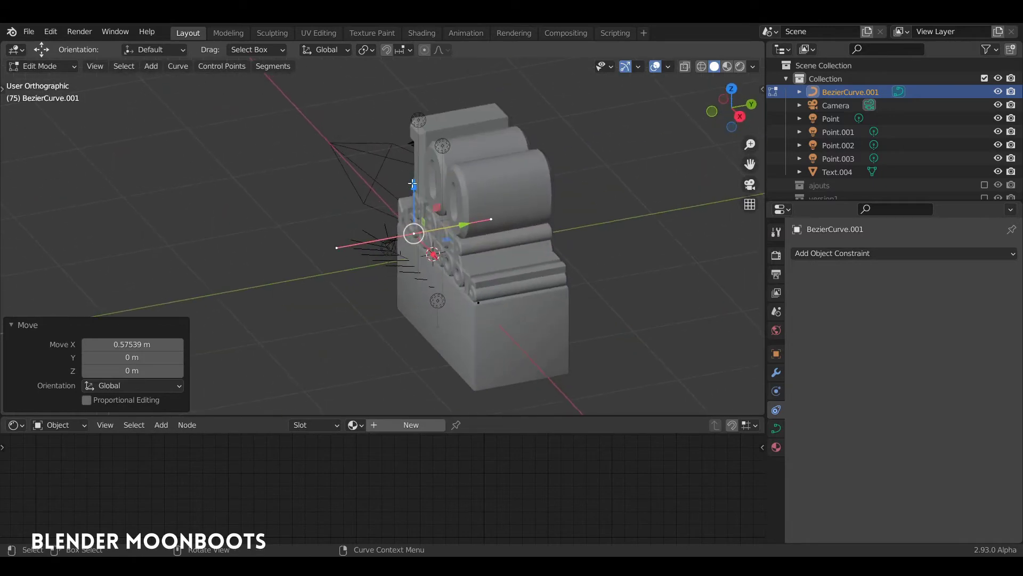
pyautogui.moveTo(412, 184); pyautogui.dragTo(412, 133)
pyautogui.moveTo(412, 133); pyautogui.dragTo(440, 155, button='middle')
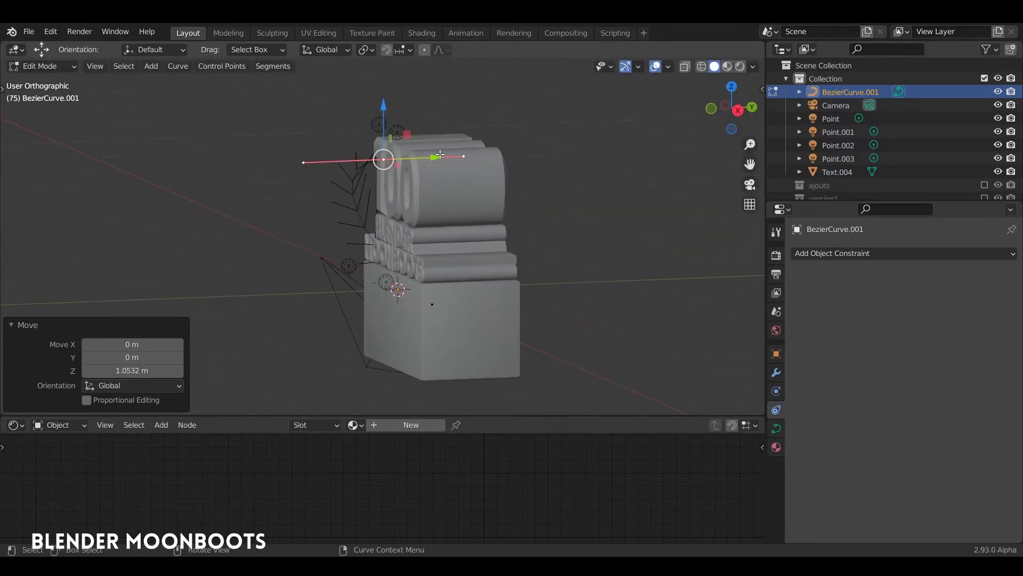
pyautogui.moveTo(439, 155); pyautogui.dragTo(393, 157)
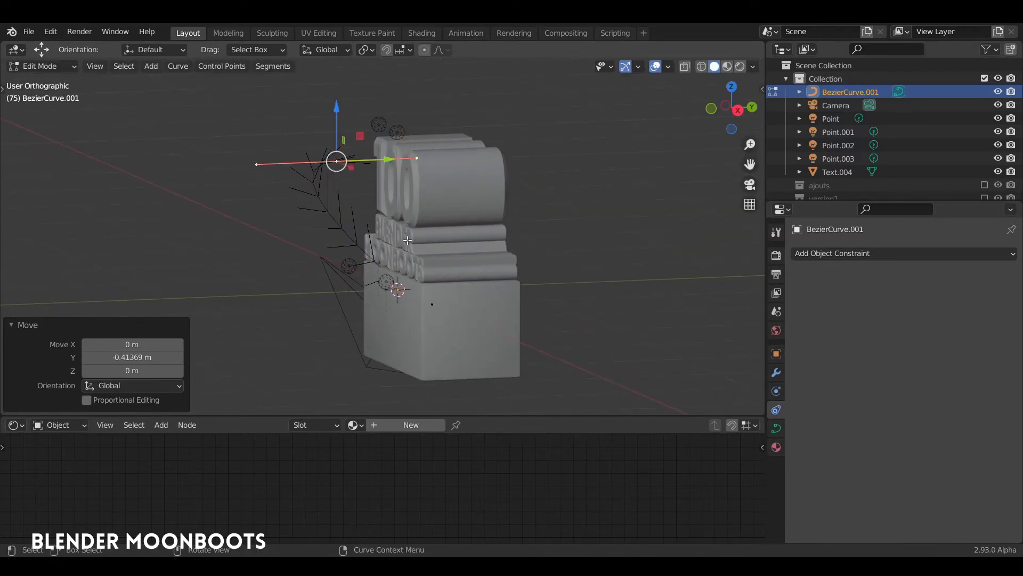
# Move the curve's other end point about -0.55 m along Y and -0.427 m along X, then slightly further from the block along Y.
pyautogui.moveTo(407, 240); pyautogui.dragTo(449, 261, button='middle')
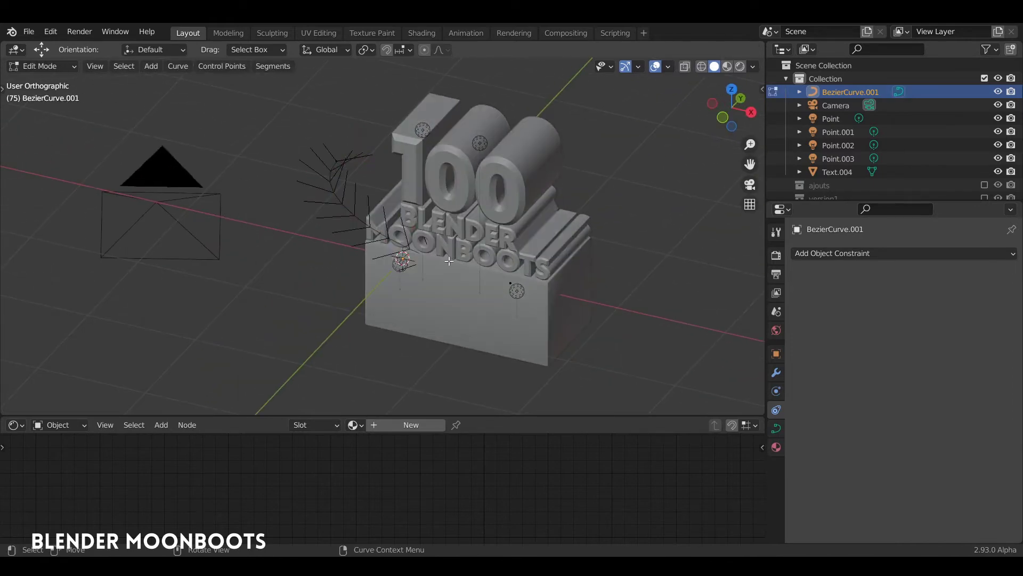
pyautogui.press('a')
pyautogui.click(511, 283)
pyautogui.moveTo(512, 282); pyautogui.dragTo(477, 294, button='middle')
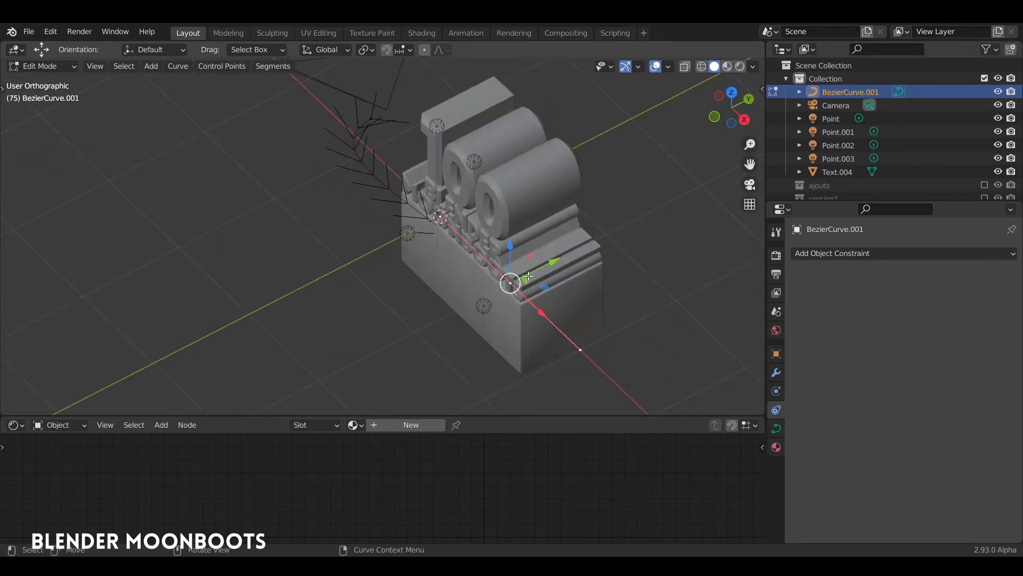
pyautogui.moveTo(547, 266); pyautogui.dragTo(491, 292)
pyautogui.moveTo(482, 291); pyautogui.dragTo(536, 279, button='middle')
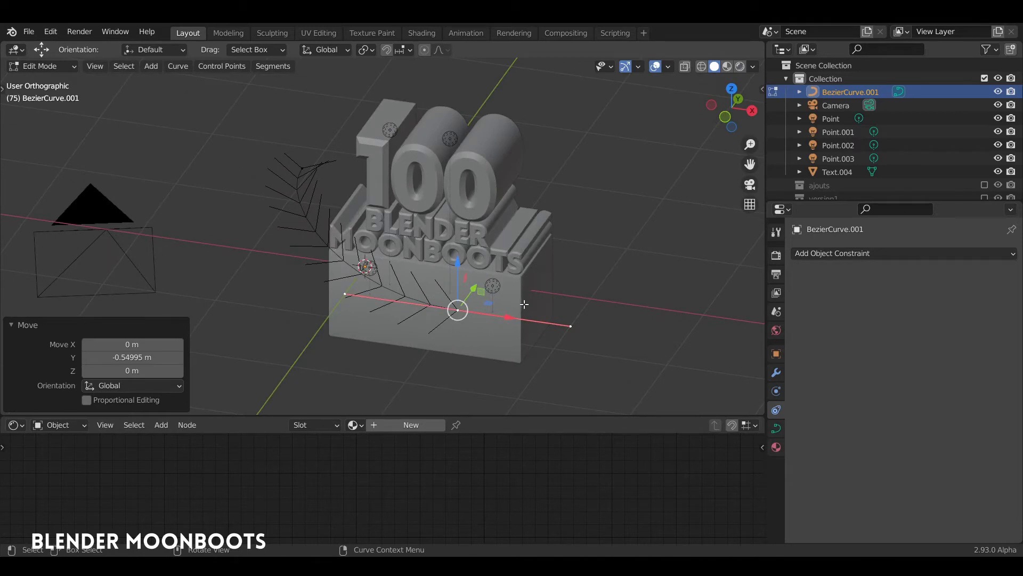
pyautogui.press('KP_1')
pyautogui.moveTo(500, 309); pyautogui.dragTo(451, 310)
pyautogui.moveTo(452, 310); pyautogui.dragTo(447, 280, button='middle')
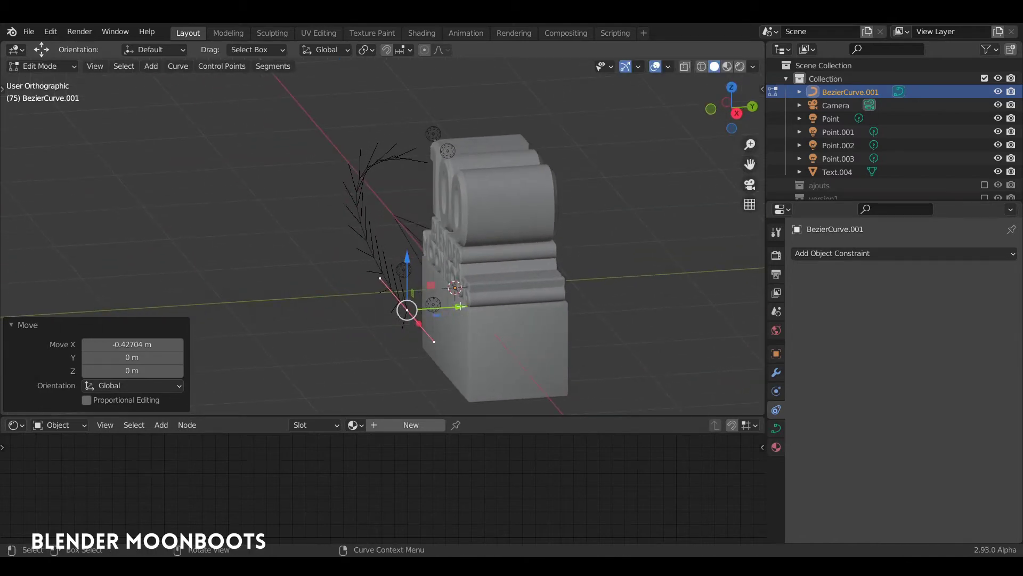
pyautogui.moveTo(460, 306); pyautogui.dragTo(448, 307)
# Rotate the curve's upper control point in the side view to reshape the arc, and return to Object Mode.
pyautogui.click(398, 158)
pyautogui.moveTo(398, 157); pyautogui.dragTo(437, 171, button='middle')
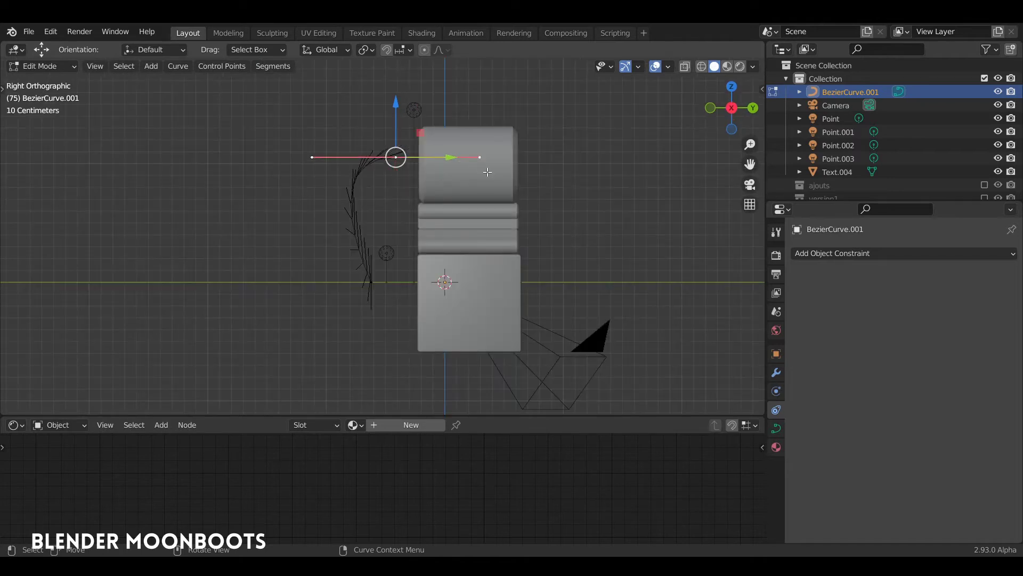
pyautogui.press('r')
pyautogui.click(475, 133)
pyautogui.moveTo(476, 133); pyautogui.dragTo(480, 261, button='middle')
pyautogui.press('Tab')
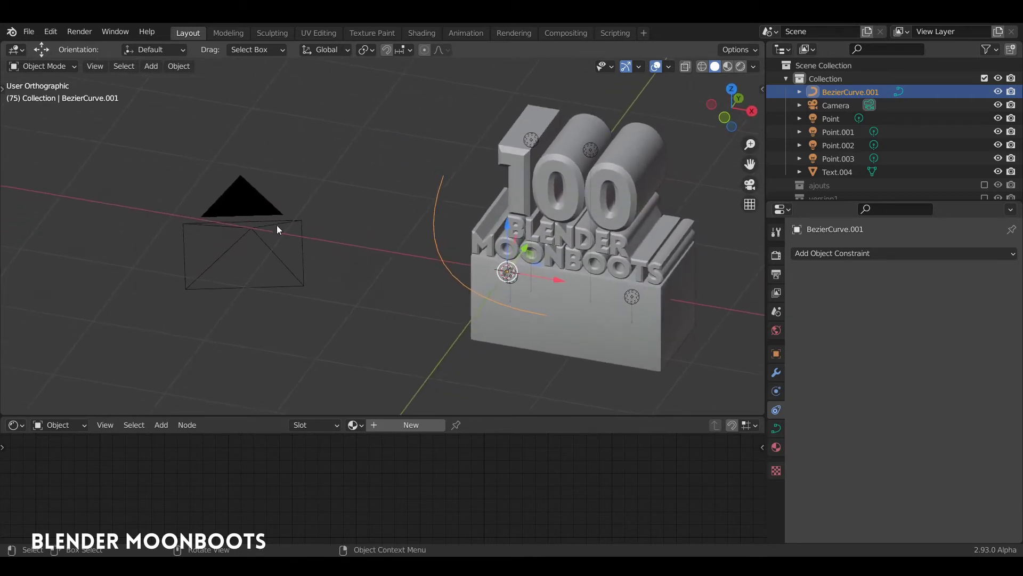
# Add a Follow Path constraint to the camera with BezierCurve.001 as its target.
pyautogui.click(286, 228)
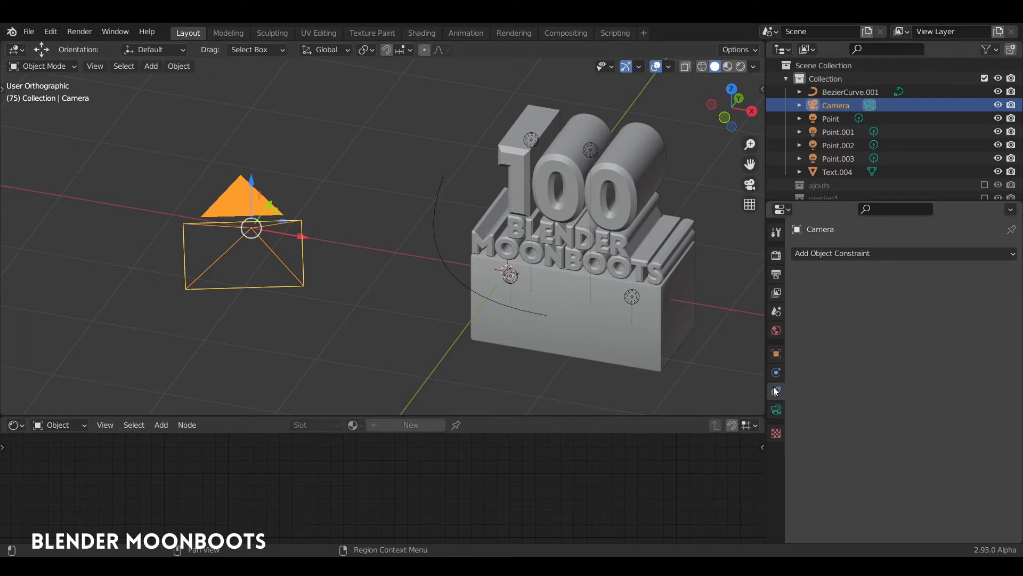
pyautogui.click(853, 253)
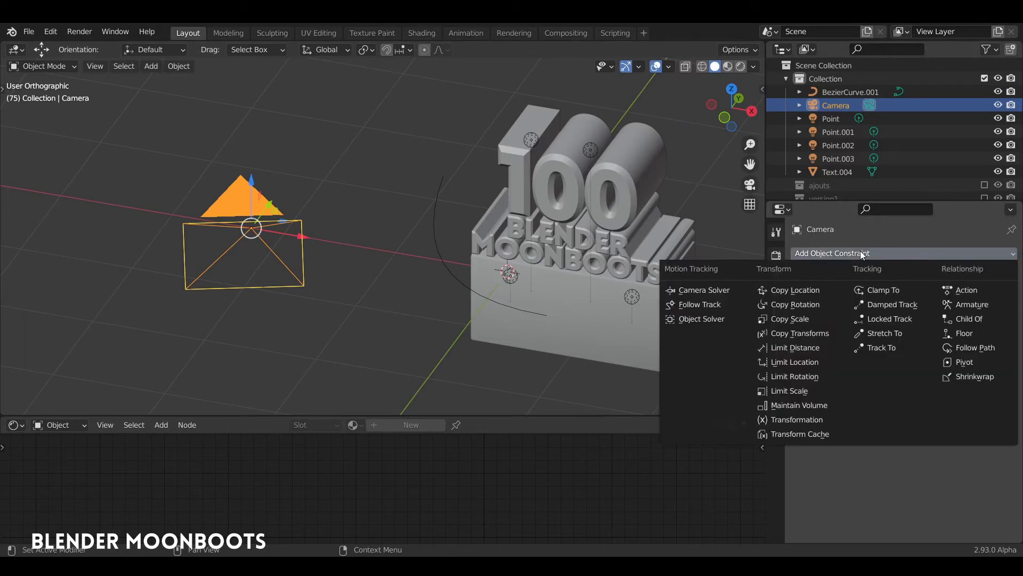
pyautogui.click(975, 348)
pyautogui.click(989, 295)
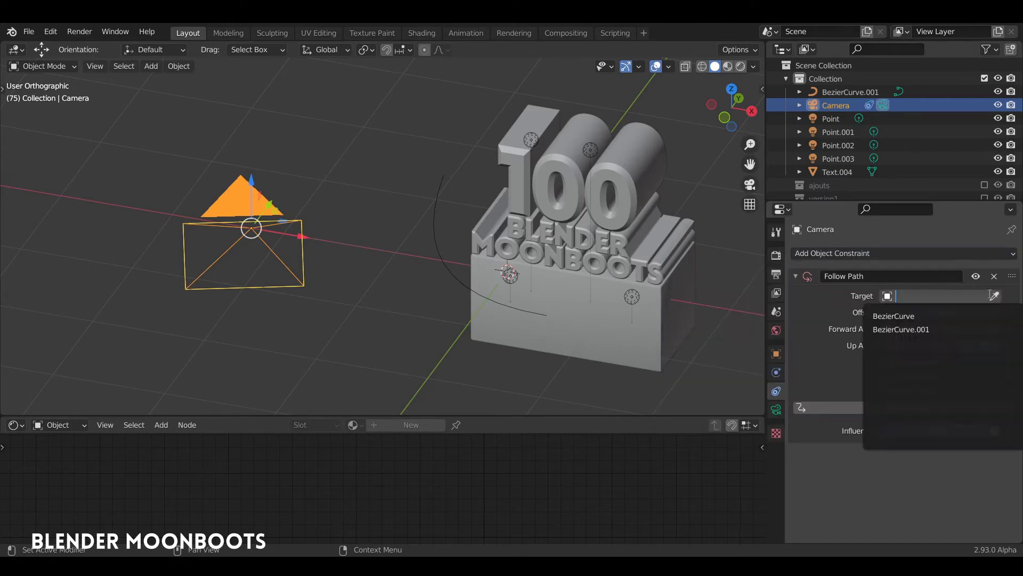
pyautogui.click(994, 296)
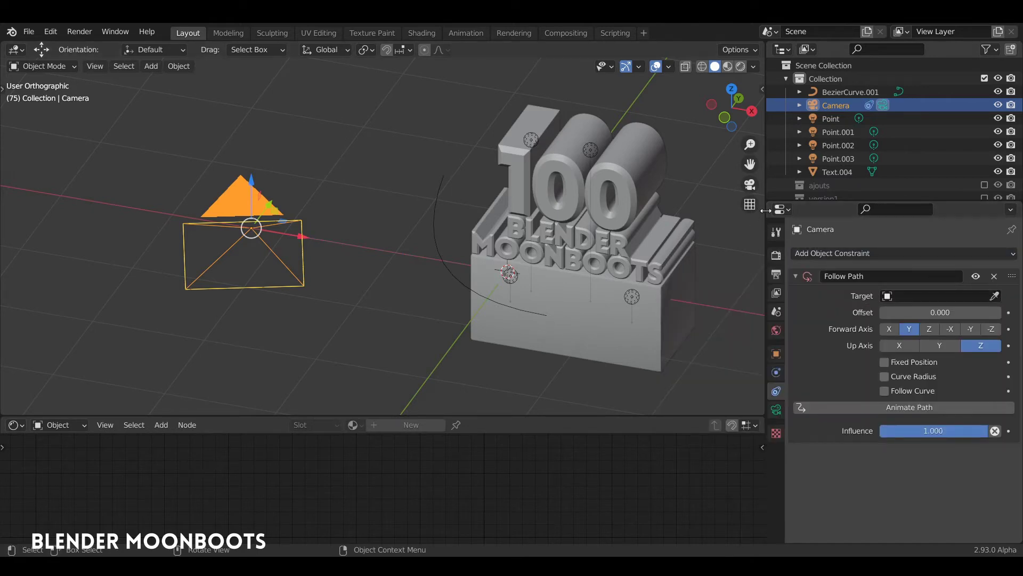
pyautogui.click(442, 184)
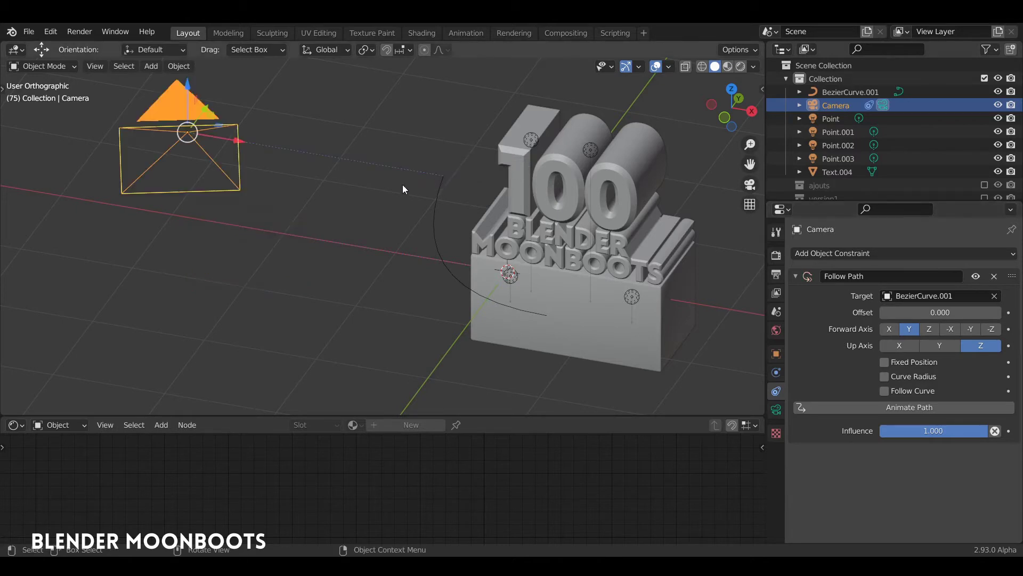
# Toggle the Follow Path constraint to compare camera positions and clear the camera's location so it sits at the curve's start.
pyautogui.moveTo(403, 187); pyautogui.dragTo(296, 203, button='middle')
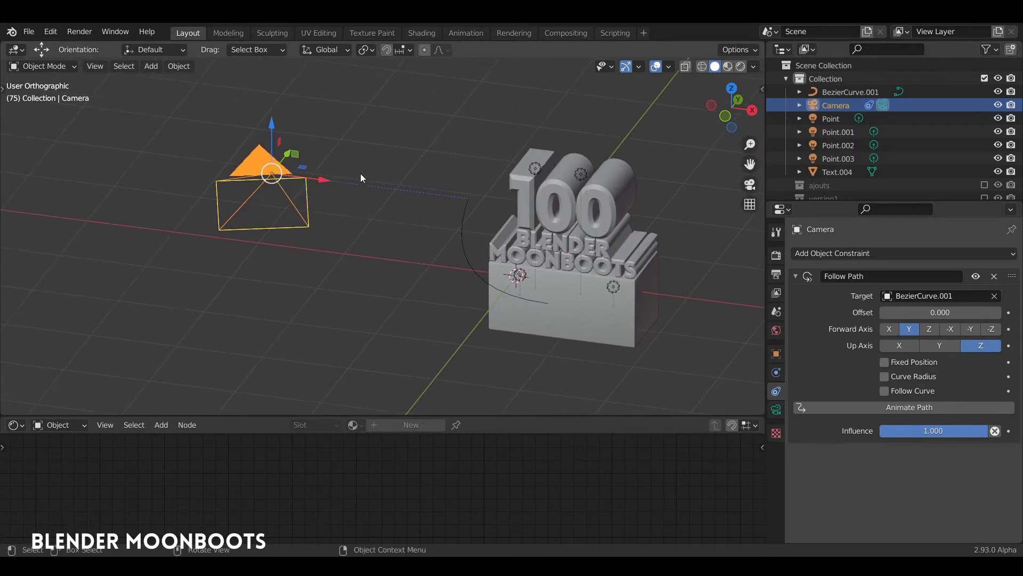
pyautogui.moveTo(469, 197)
pyautogui.mouseDown(button='middle')
pyautogui.moveTo(481, 193)
pyautogui.moveTo(469, 215)
pyautogui.mouseUp(button='middle')
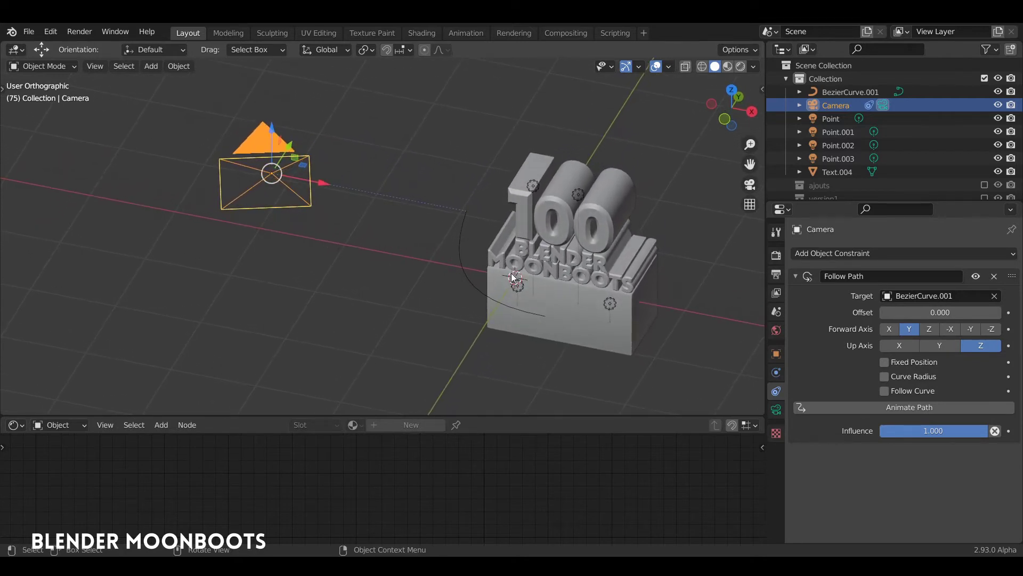
pyautogui.click(975, 275)
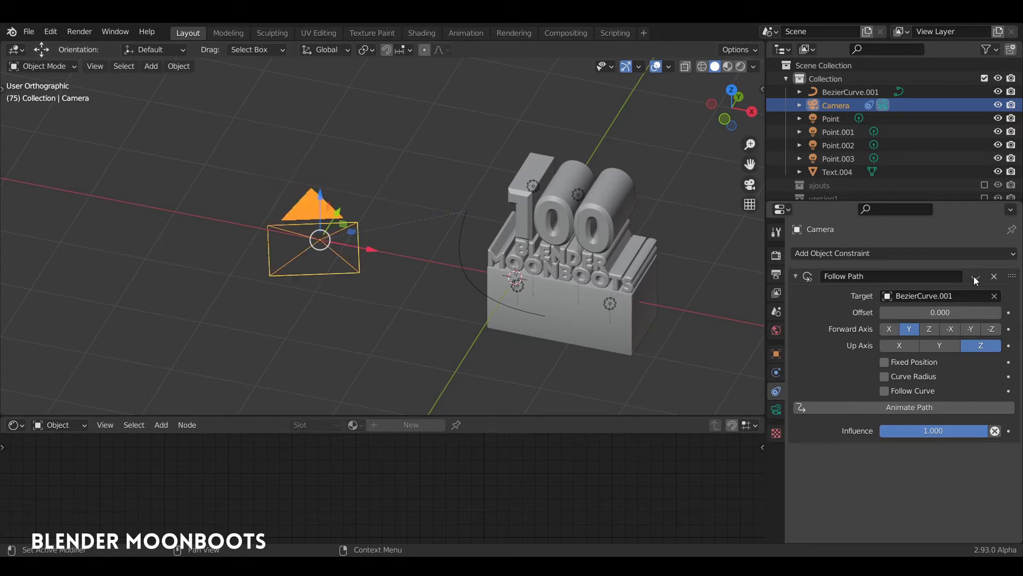
pyautogui.moveTo(560, 260); pyautogui.dragTo(489, 242, button='middle')
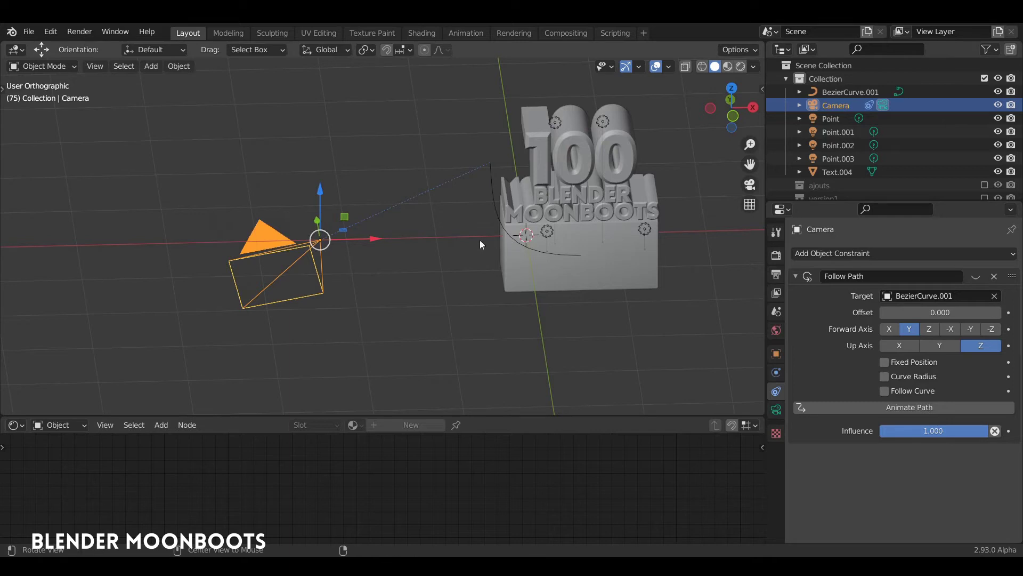
pyautogui.hotkey('alt', 'g')
pyautogui.moveTo(507, 241); pyautogui.dragTo(444, 233, button='middle')
# Open BezierCurve.001 for editing and show its normals in the viewport overlays with a size of about 0.26.
pyautogui.click(434, 255)
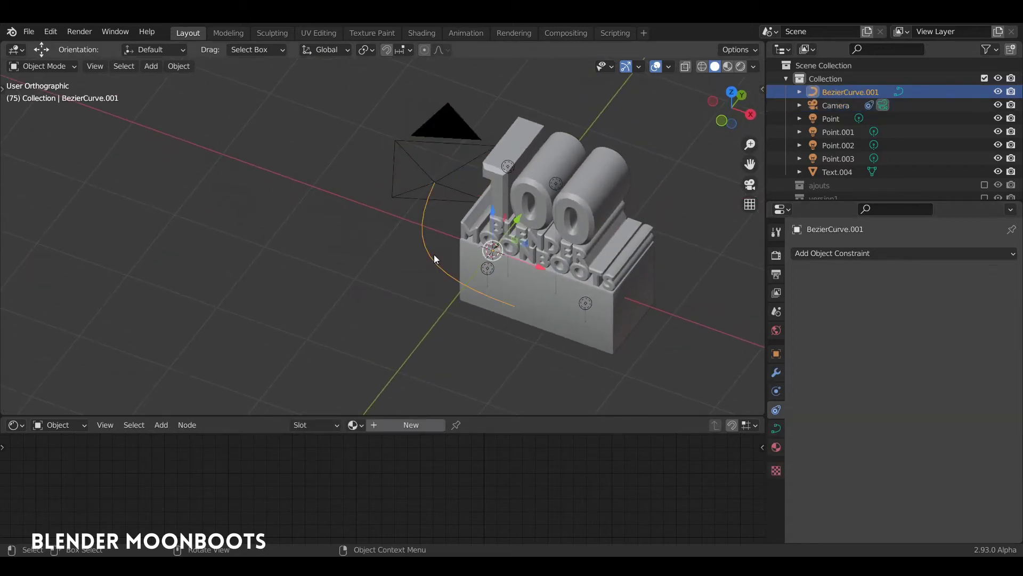
pyautogui.press('Tab')
pyautogui.moveTo(445, 238); pyautogui.dragTo(426, 215, button='middle')
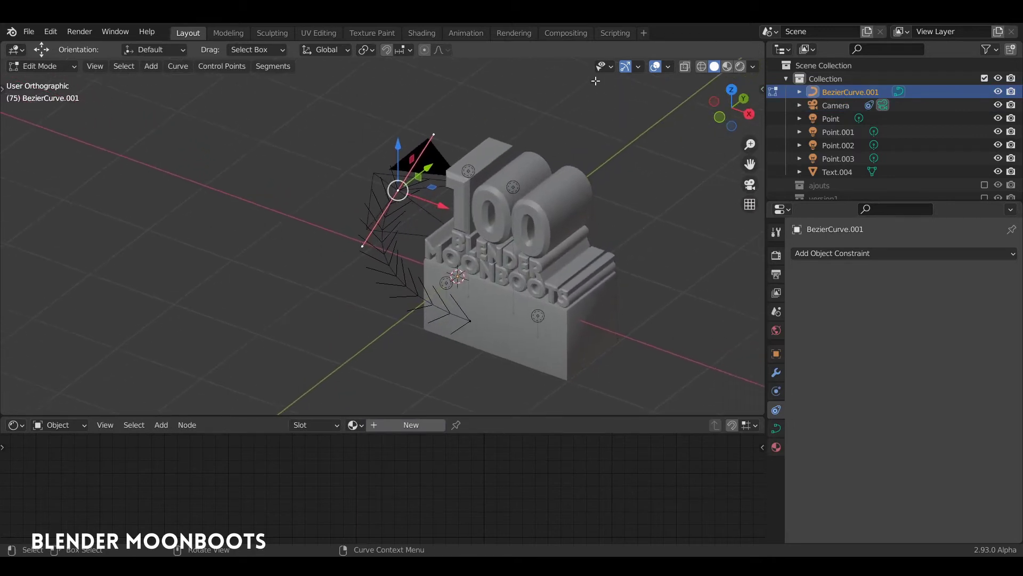
pyautogui.click(668, 66)
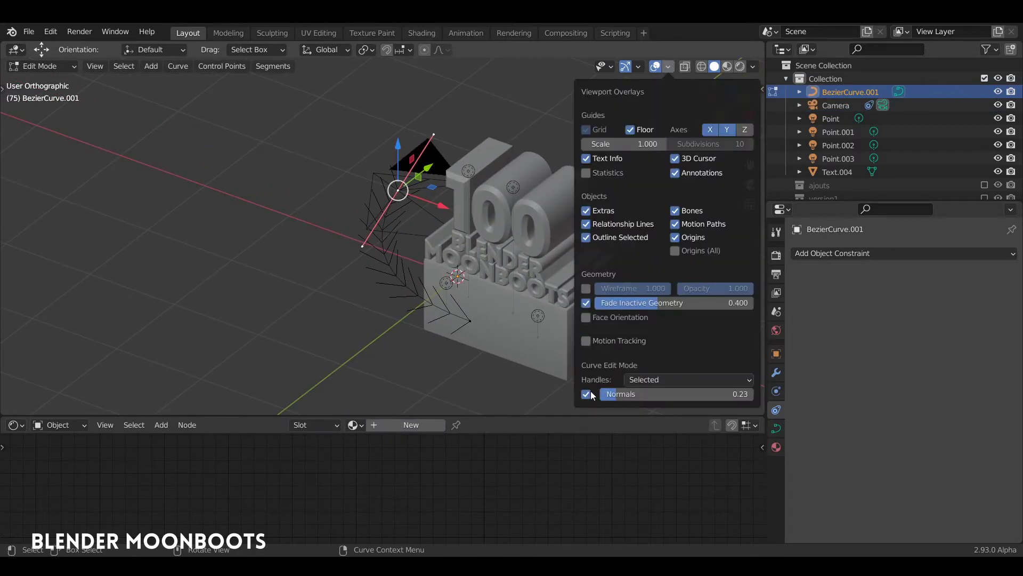
pyautogui.click(587, 394)
pyautogui.click(587, 393)
pyautogui.scroll(3, 394, 140)
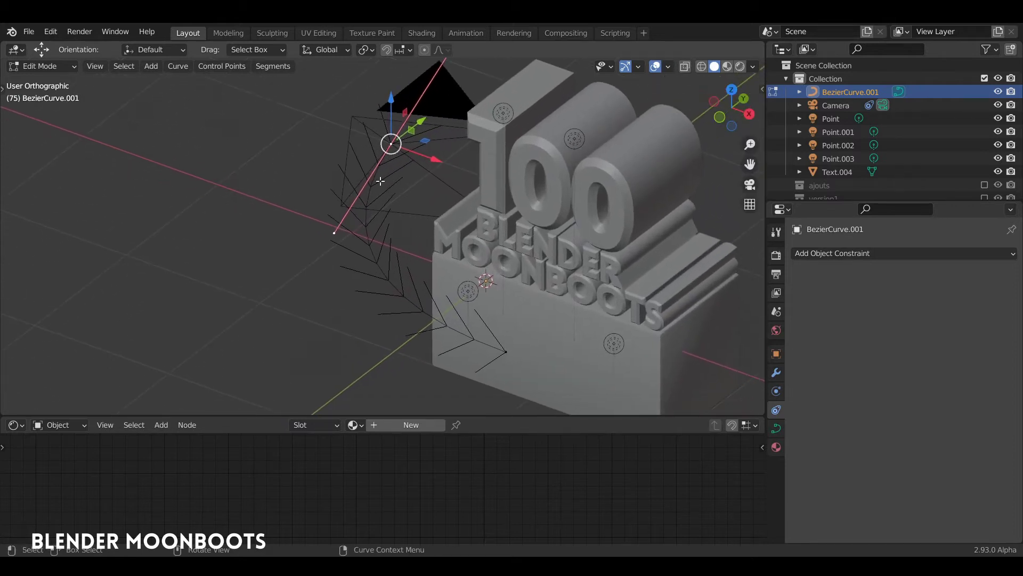
pyautogui.click(667, 66)
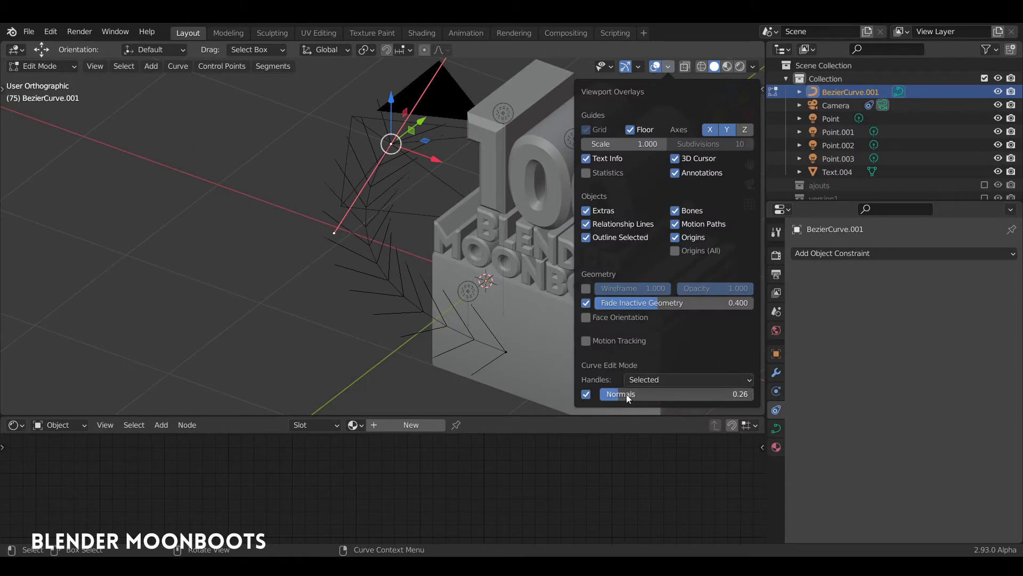
pyautogui.moveTo(625, 394)
pyautogui.mouseDown()
pyautogui.moveTo(658, 394)
pyautogui.moveTo(626, 396)
pyautogui.mouseUp()
# Switch the direction of the Bezier curve and examine its normals from several angles.
pyautogui.moveTo(480, 299); pyautogui.dragTo(442, 236, button='middle')
pyautogui.rightClick(426, 238)
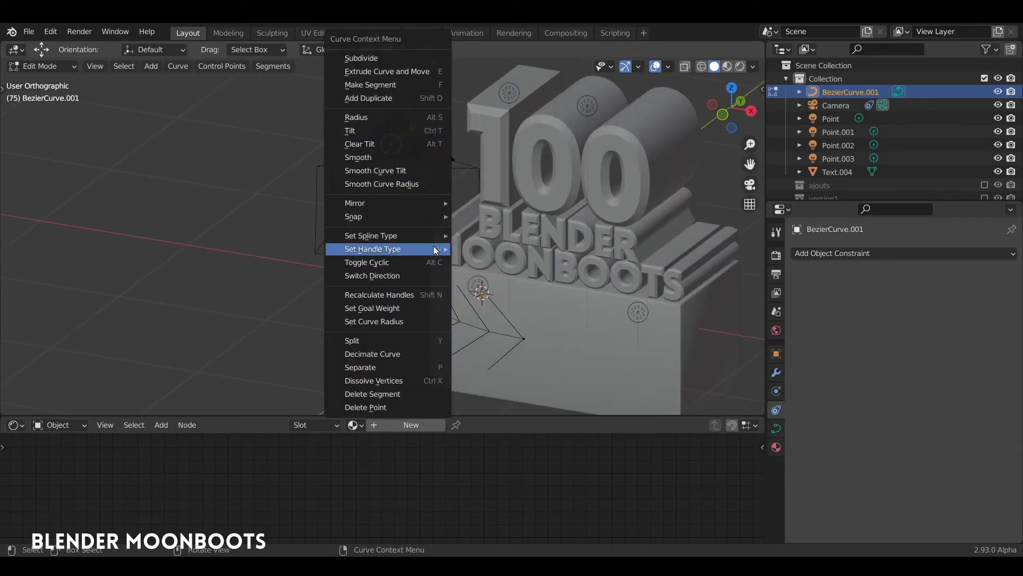
pyautogui.click(425, 275)
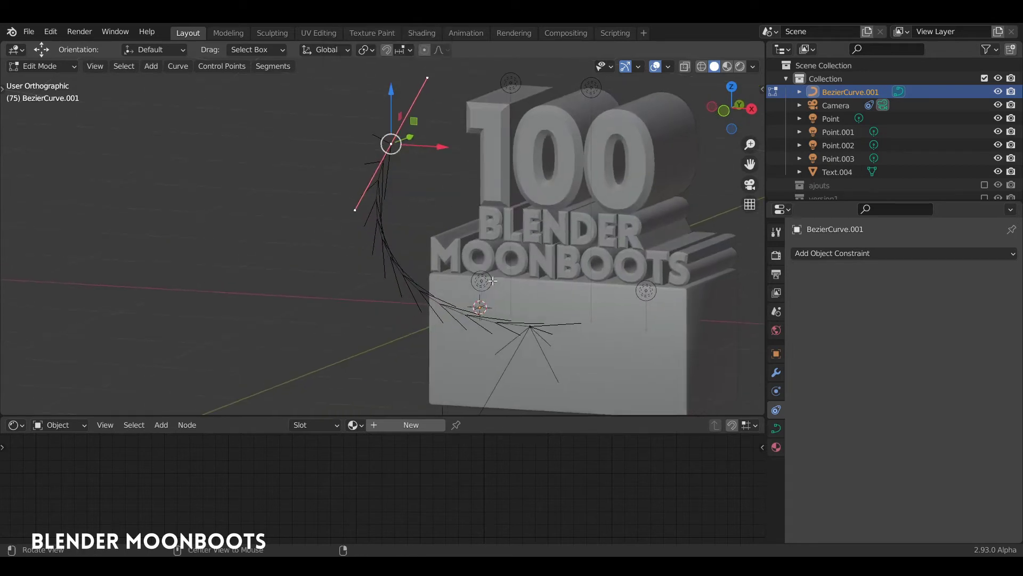
pyautogui.moveTo(538, 320); pyautogui.dragTo(527, 348, button='middle')
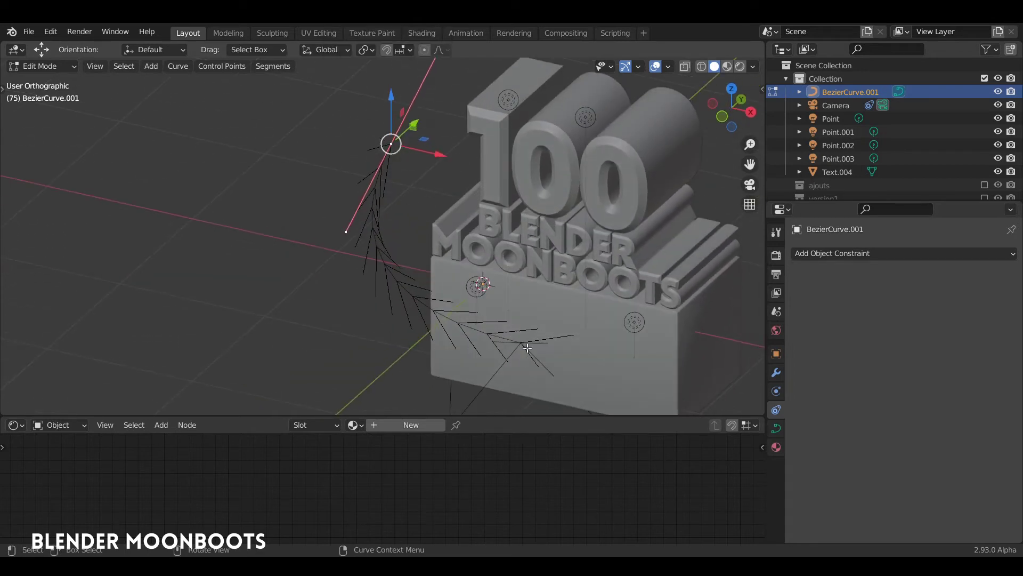
pyautogui.moveTo(379, 152); pyautogui.dragTo(492, 262, button='middle')
pyautogui.moveTo(515, 228); pyautogui.dragTo(502, 289, button='middle')
# Switch the curve's direction back so it starts at the upper end, and return to Object Mode.
pyautogui.rightClick(388, 220)
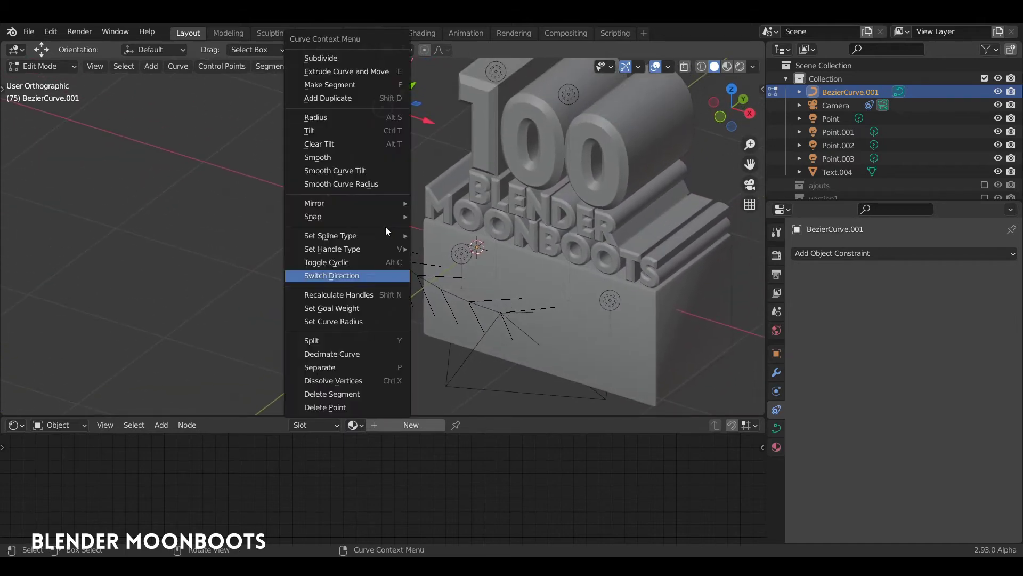
pyautogui.click(360, 276)
pyautogui.moveTo(373, 256); pyautogui.dragTo(455, 210, button='middle')
pyautogui.press('Tab')
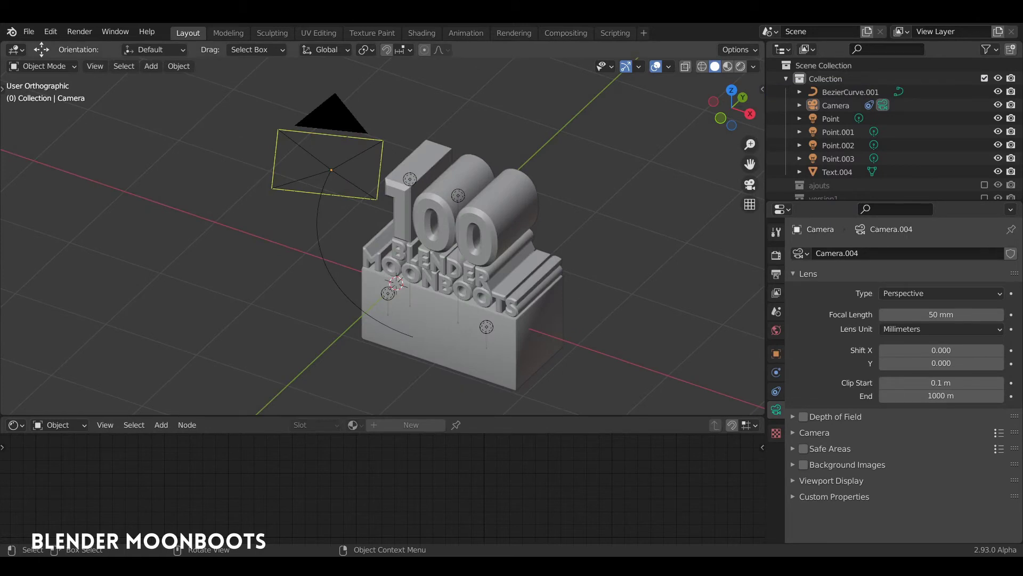
# Look through the camera and rotate it about -100° around global Z so it faces the 3D text.
pyautogui.click(352, 132)
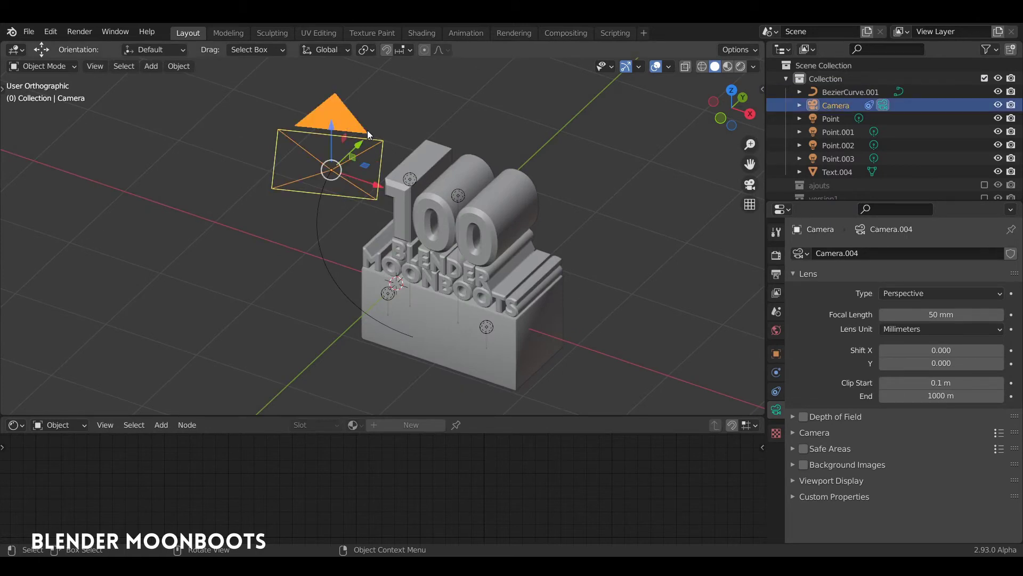
pyautogui.press('KP_0')
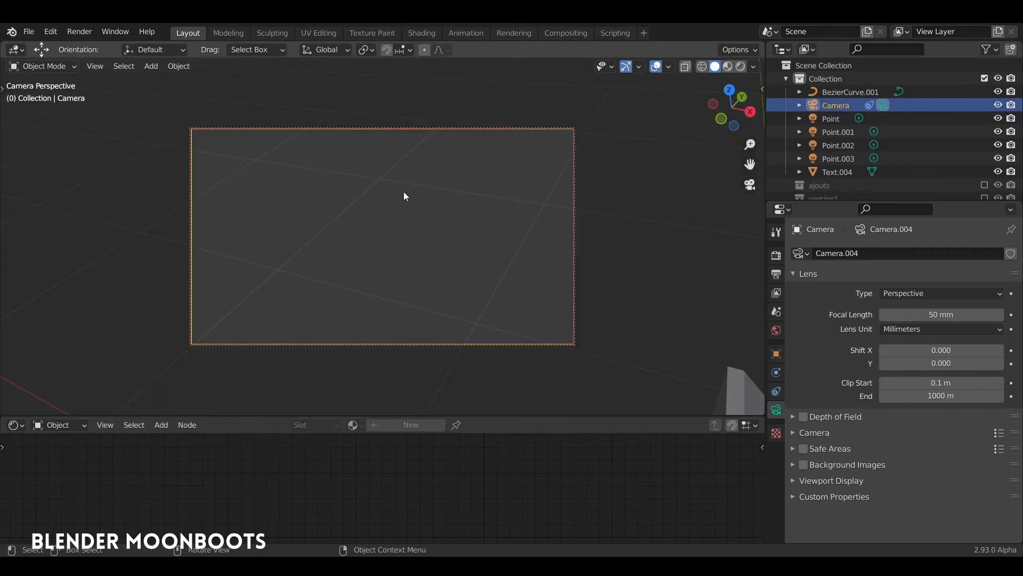
pyautogui.press('r')
pyautogui.press('z')
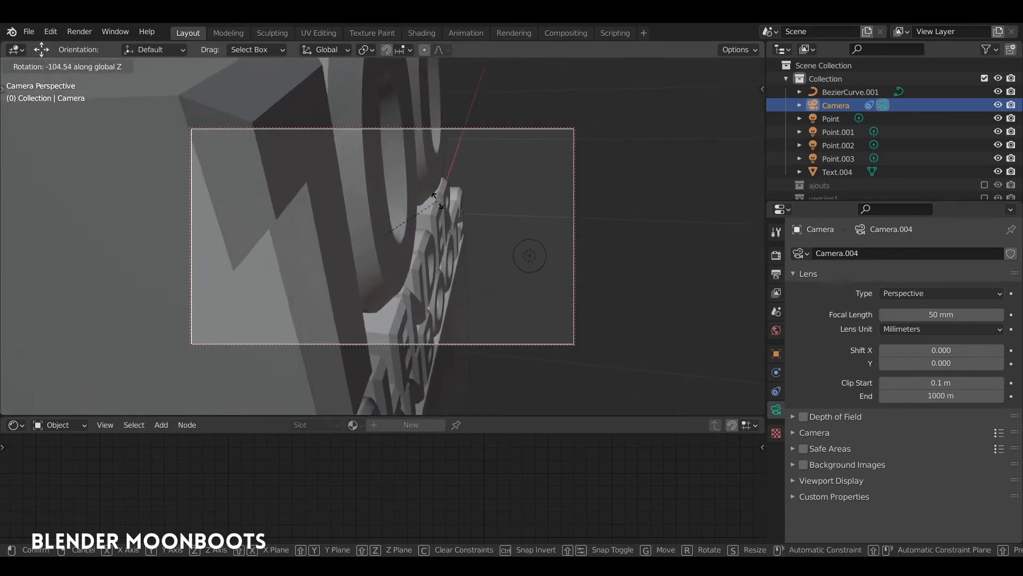
pyautogui.click(429, 202)
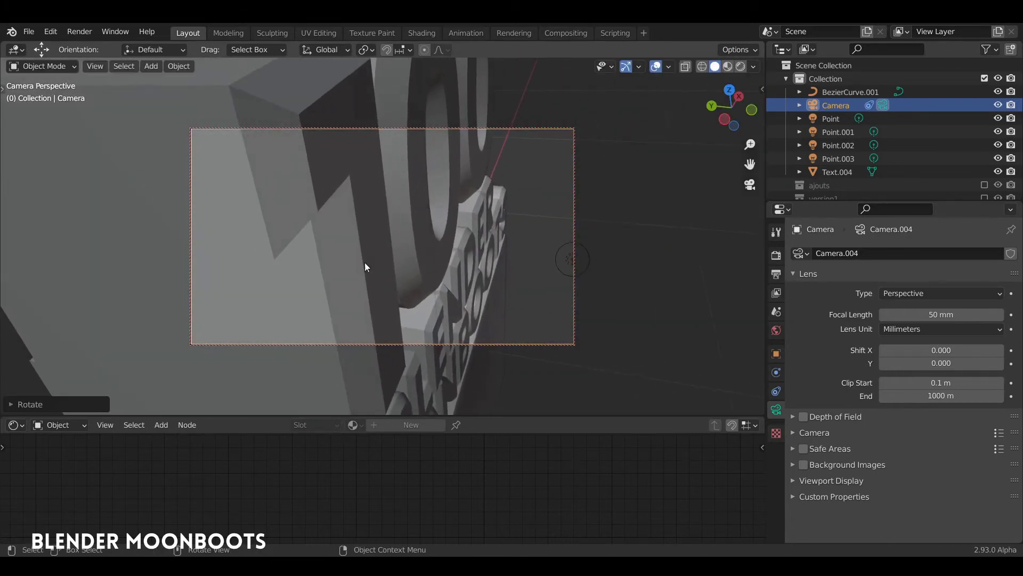
# Show the Action Editor in the lower area and insert a Location, Rotation & Scale keyframe for the camera at frame 0.
pyautogui.click(14, 425)
pyautogui.click(180, 294)
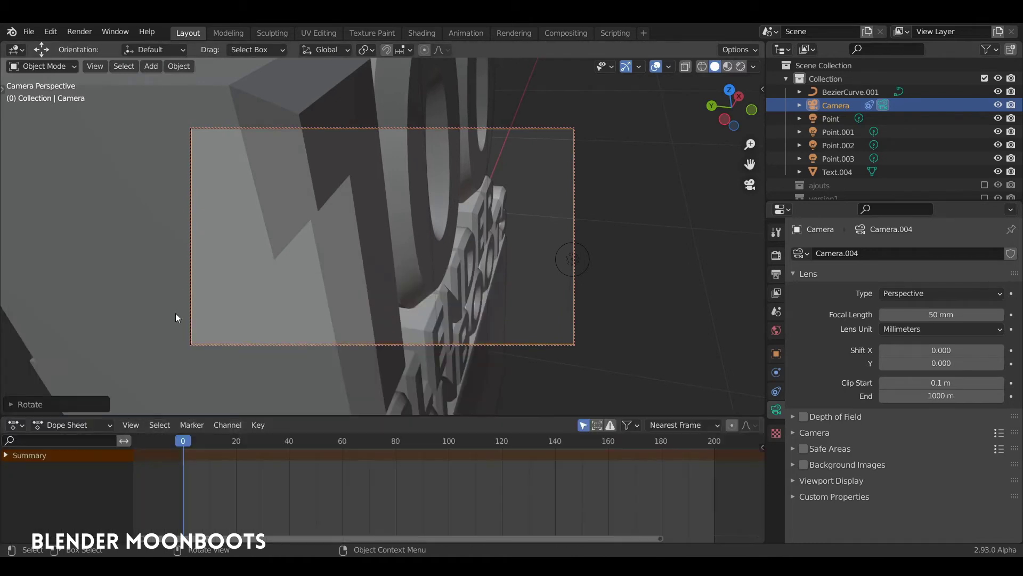
pyautogui.click(74, 424)
pyautogui.click(78, 453)
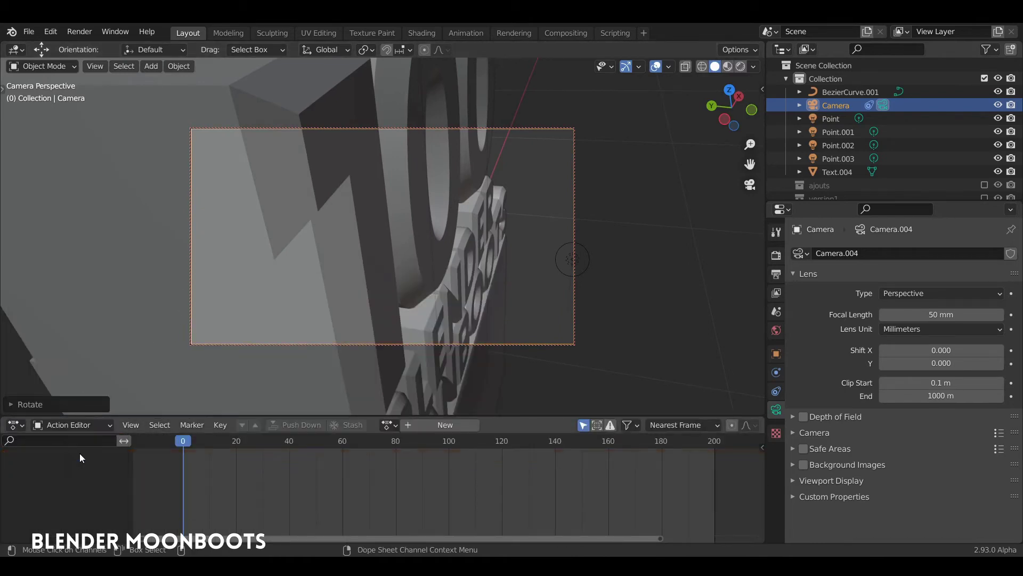
pyautogui.press('i')
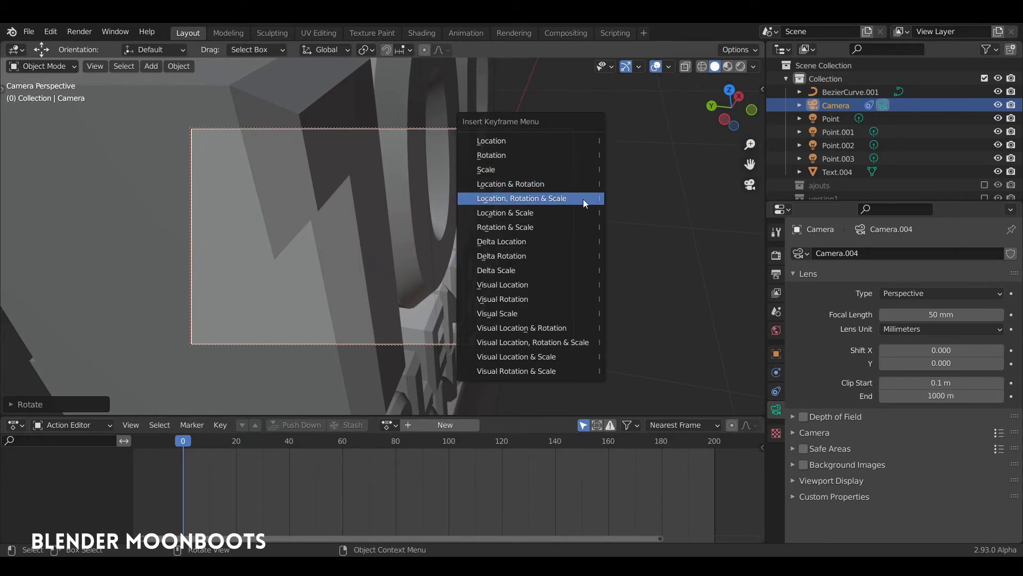
pyautogui.click(584, 199)
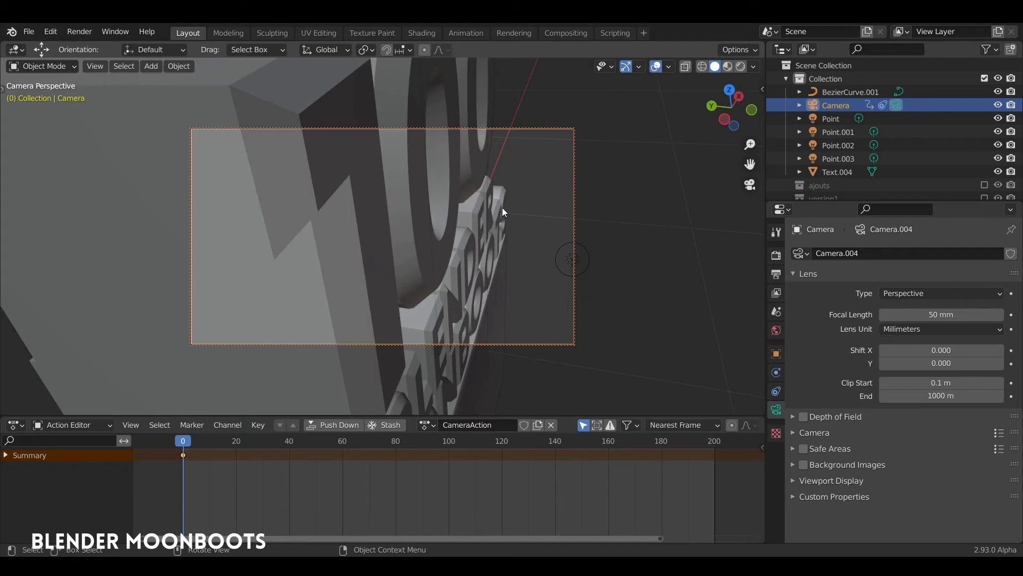
# Roll the camera about -4° in the view and rotate it about 9° around its local X axis.
pyautogui.press('r')
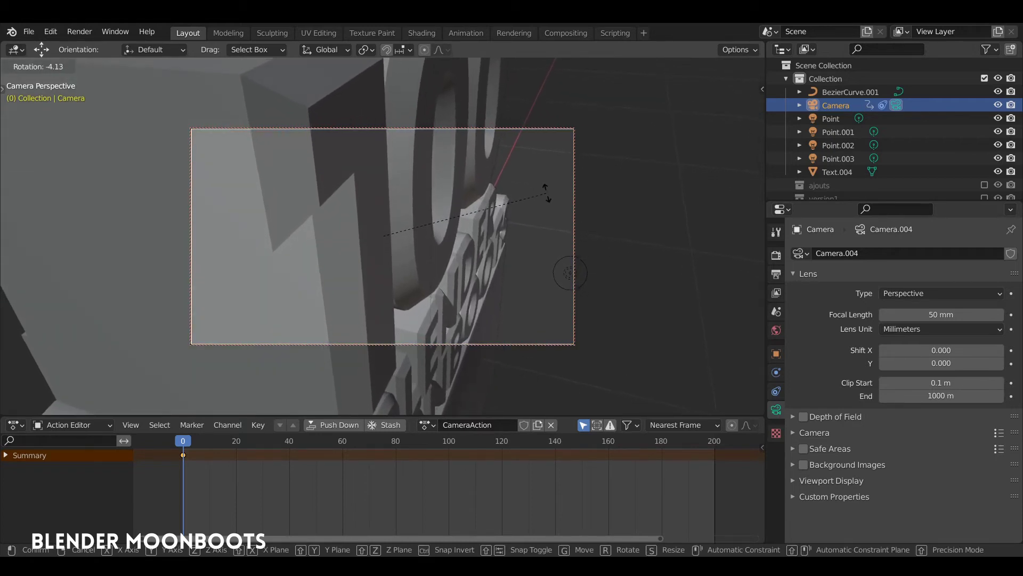
pyautogui.click(544, 194)
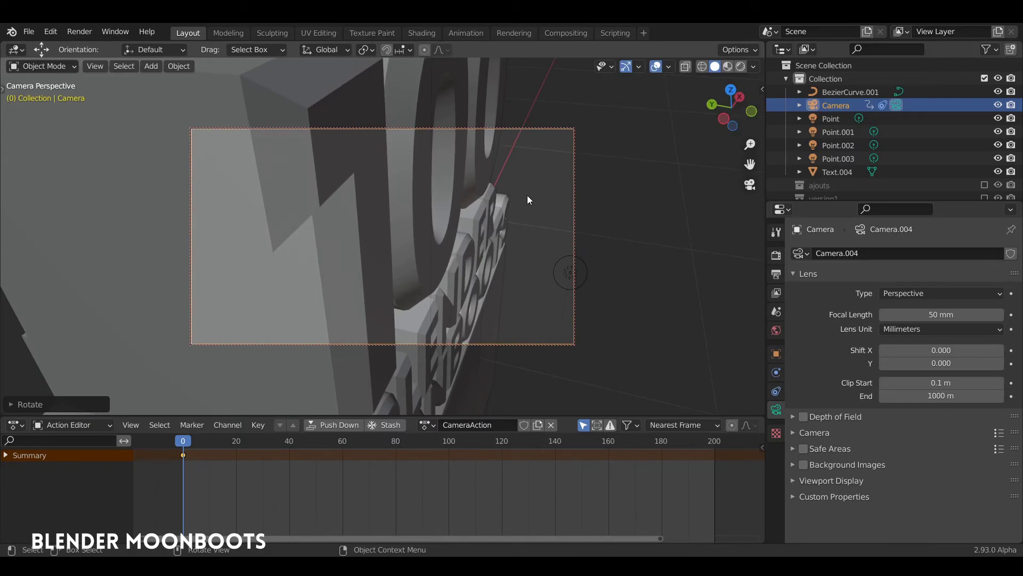
pyautogui.press('r')
pyautogui.press('x')
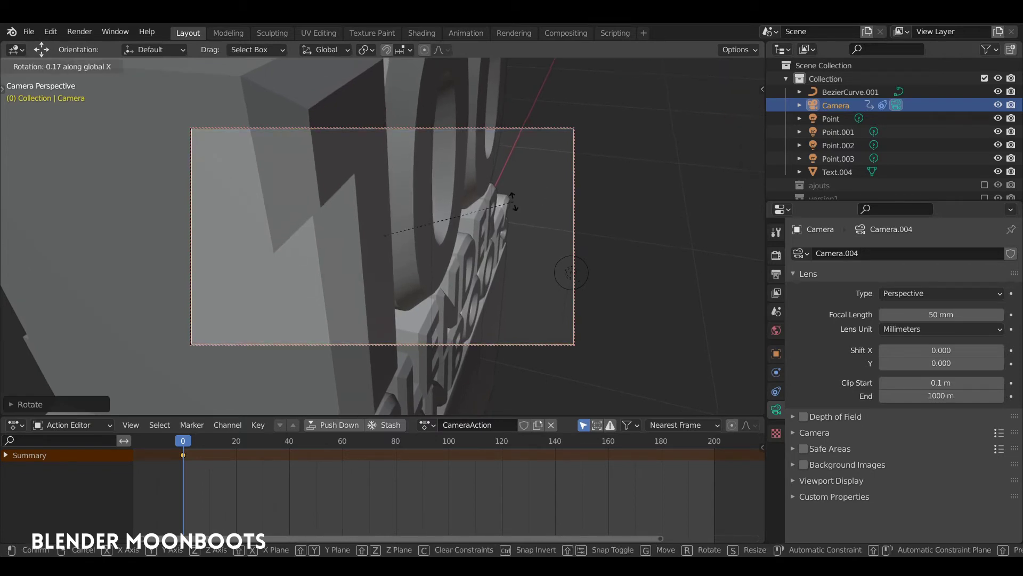
pyautogui.press('x')
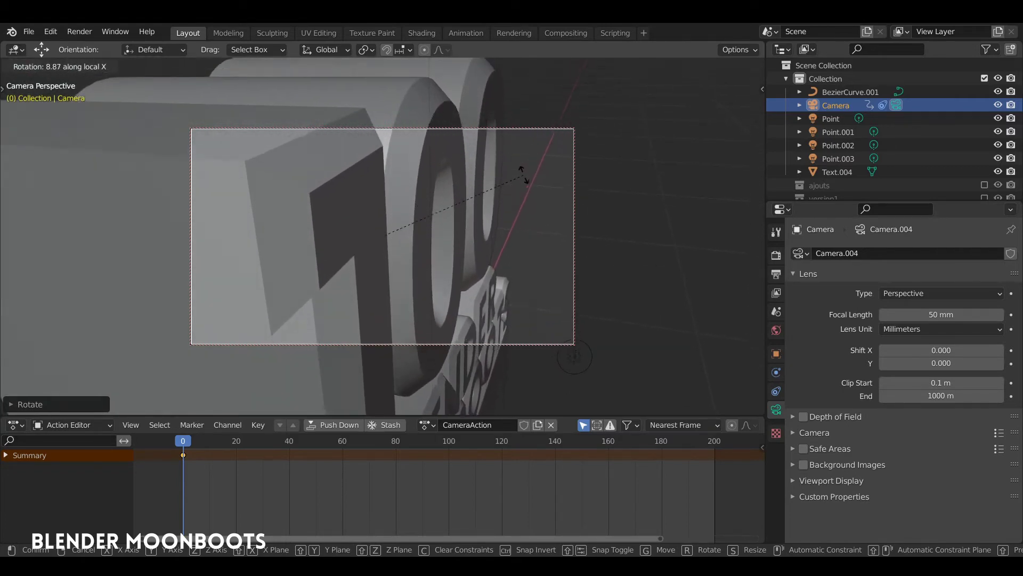
pyautogui.click(522, 175)
# Adjust the camera's rotation slightly around its local Y axis and keyframe the camera again at frame 0.
pyautogui.press('r')
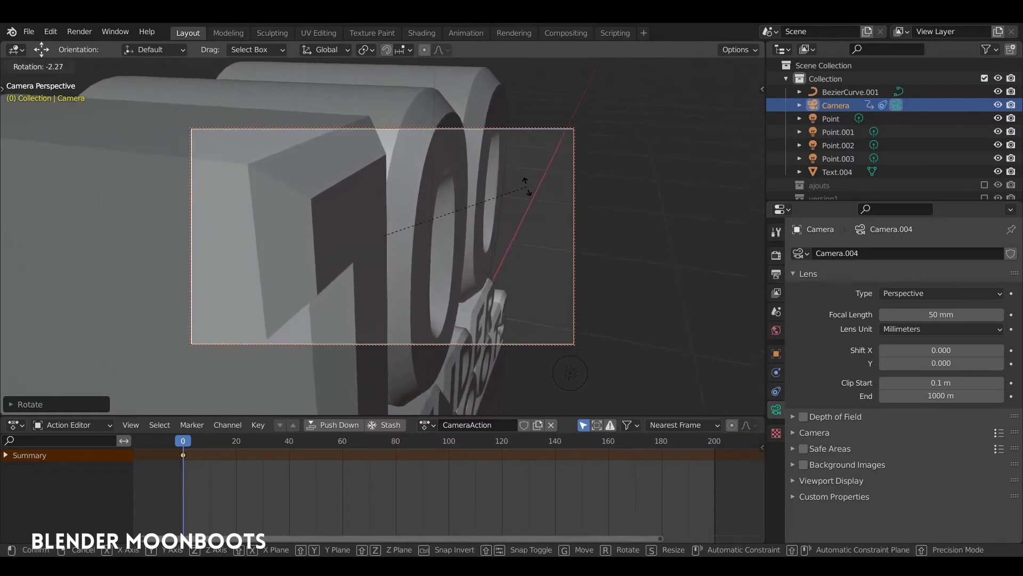
pyautogui.press('y')
pyautogui.press('y')
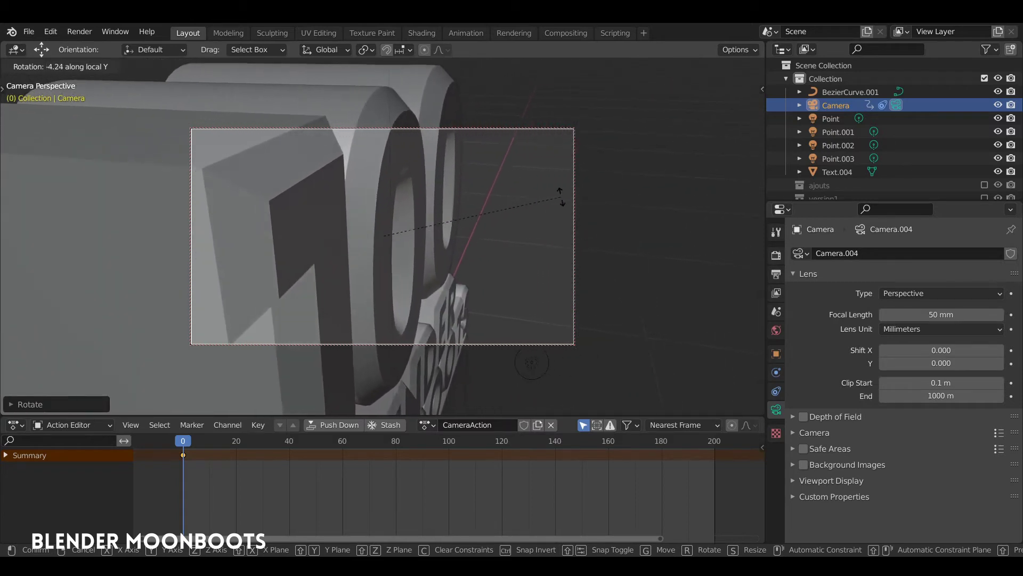
pyautogui.click(541, 206)
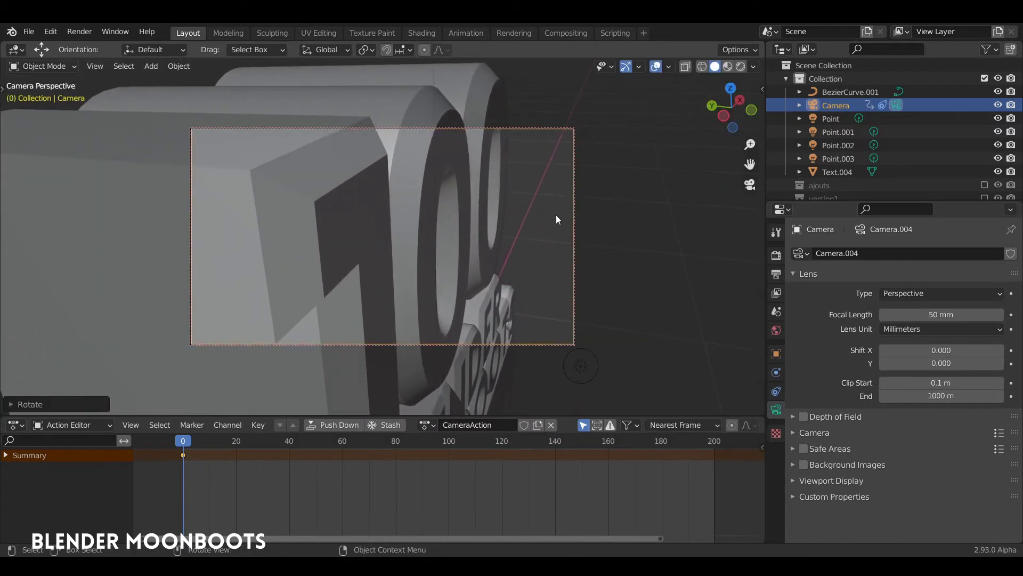
pyautogui.press('i')
pyautogui.click(553, 215)
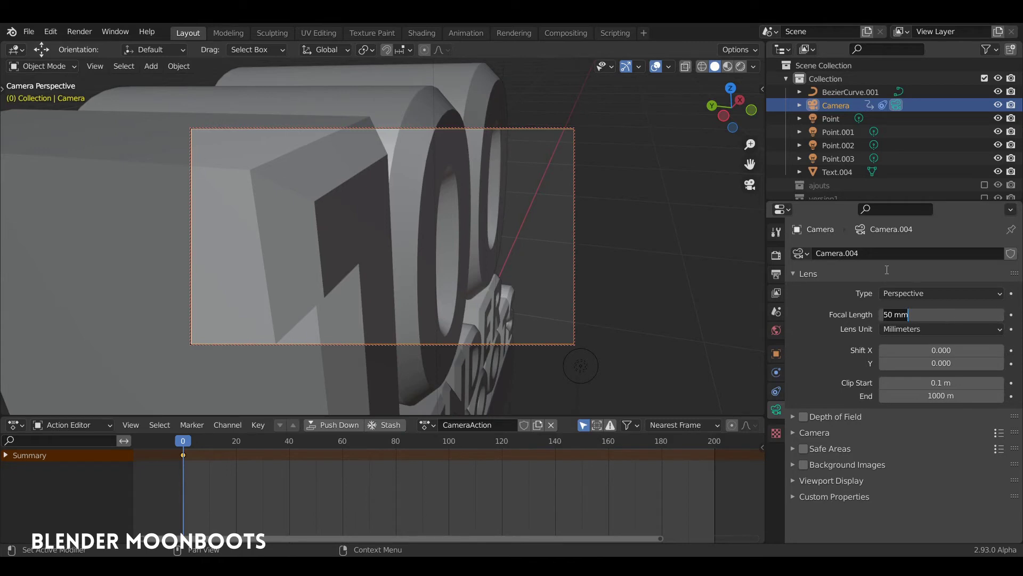
# Set the camera's focal length to 25 mm and rotate it about -4° around its local X axis.
pyautogui.press('Return')
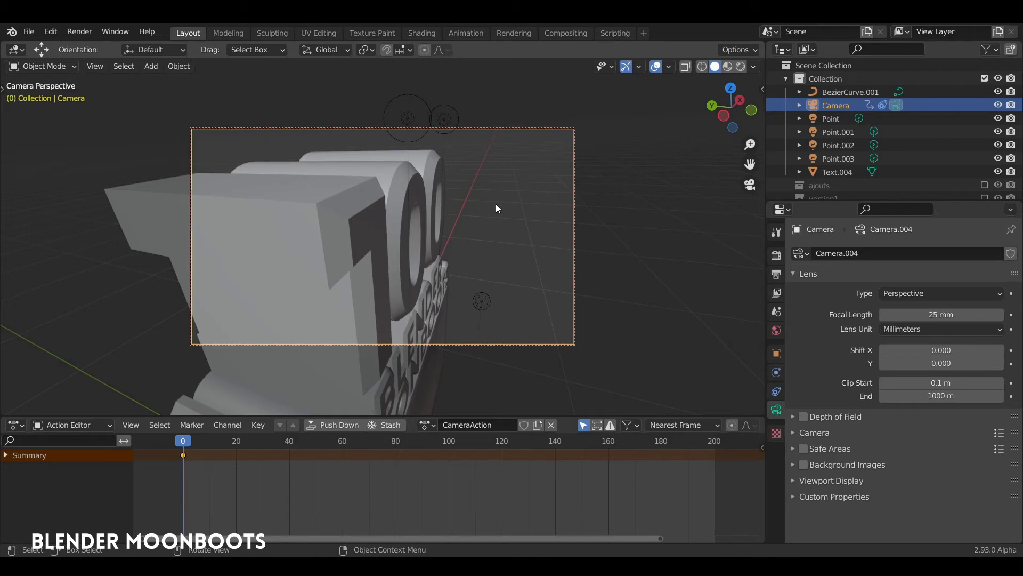
pyautogui.press('r')
pyautogui.press('x')
pyautogui.press('x')
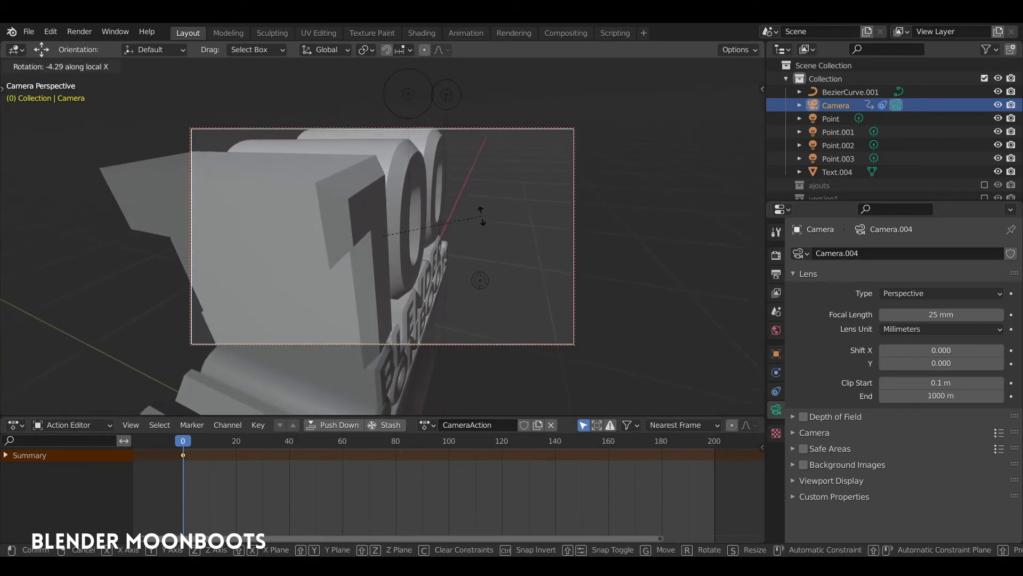
pyautogui.click(481, 215)
# Rotate the camera a few degrees around its local Y axis and insert a Location, Rotation & Scale keyframe at frame 0.
pyautogui.press('r')
pyautogui.press('y')
pyautogui.press('y')
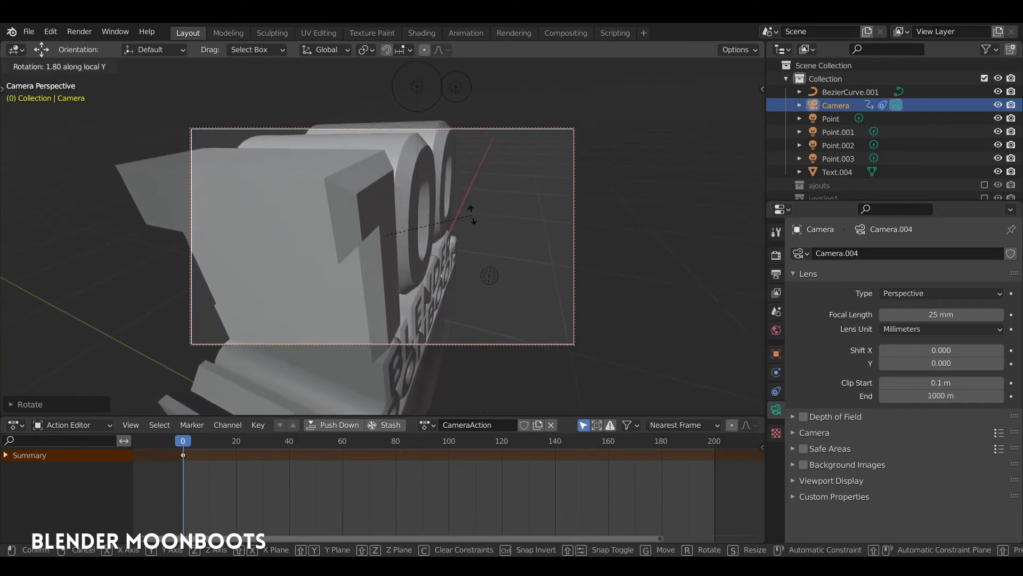
pyautogui.click(452, 215)
pyautogui.press('i')
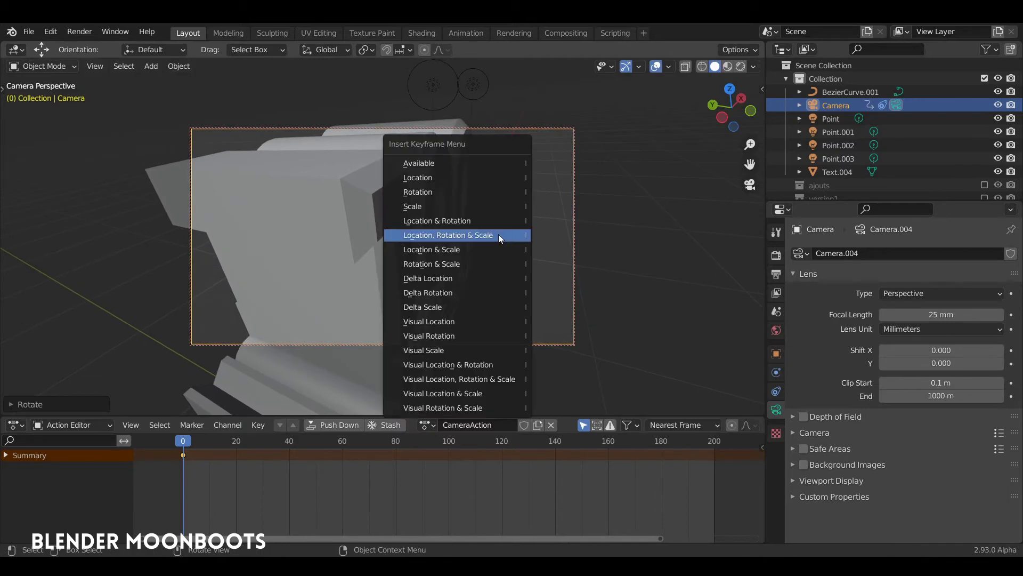
pyautogui.click(498, 235)
# Edit the Bezier curve, moving its upper end point slightly away from the text along Y and raising it along Z.
pyautogui.press('KP_0')
pyautogui.click(320, 203)
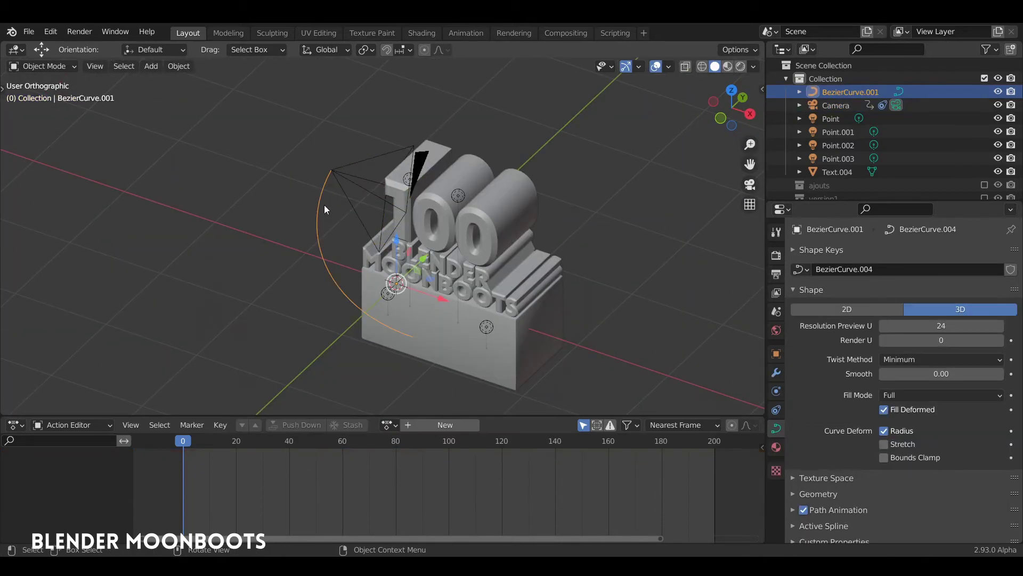
pyautogui.press('Tab')
pyautogui.moveTo(324, 204); pyautogui.dragTo(342, 163, button='middle')
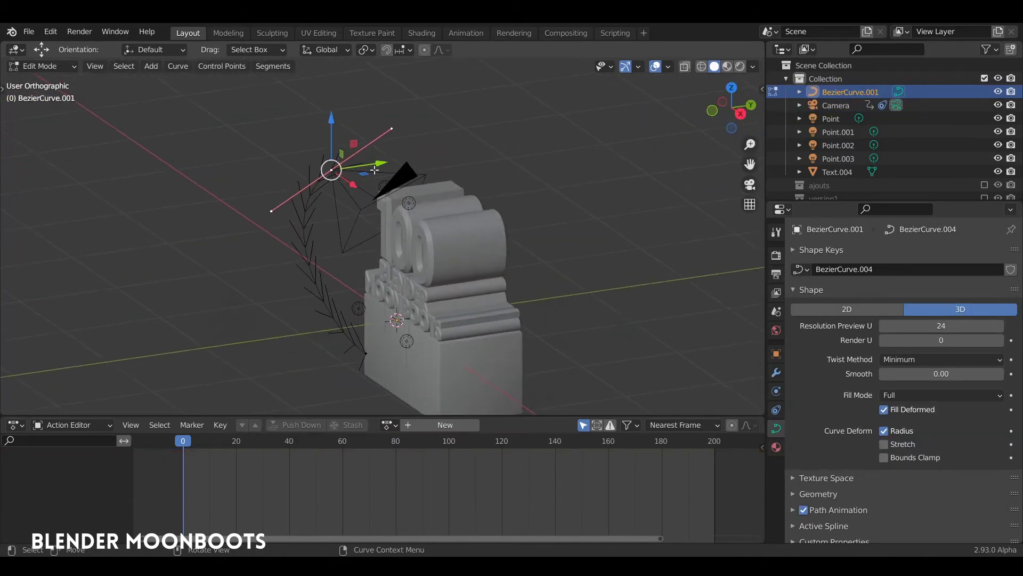
pyautogui.moveTo(380, 162); pyautogui.dragTo(383, 167)
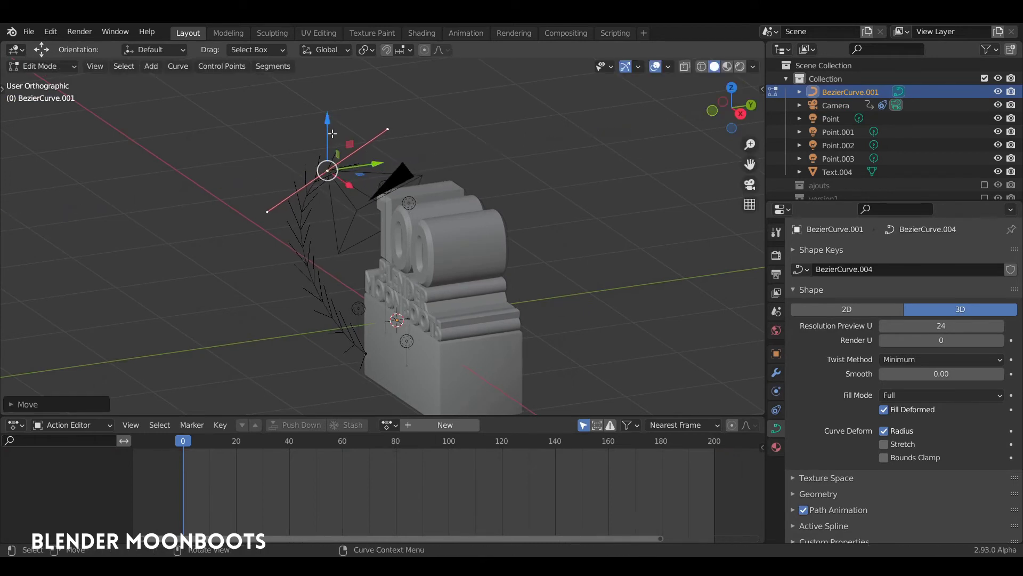
pyautogui.moveTo(327, 127); pyautogui.dragTo(331, 104)
pyautogui.moveTo(338, 149); pyautogui.dragTo(376, 121, button='middle')
# Scale the upper point's handles, lower the point slightly along Z, and return to the camera view in Object Mode with the camera selected.
pyautogui.press('s')
pyautogui.click(386, 132)
pyautogui.moveTo(328, 99); pyautogui.dragTo(329, 102)
pyautogui.press('Tab')
pyautogui.press('KP_0')
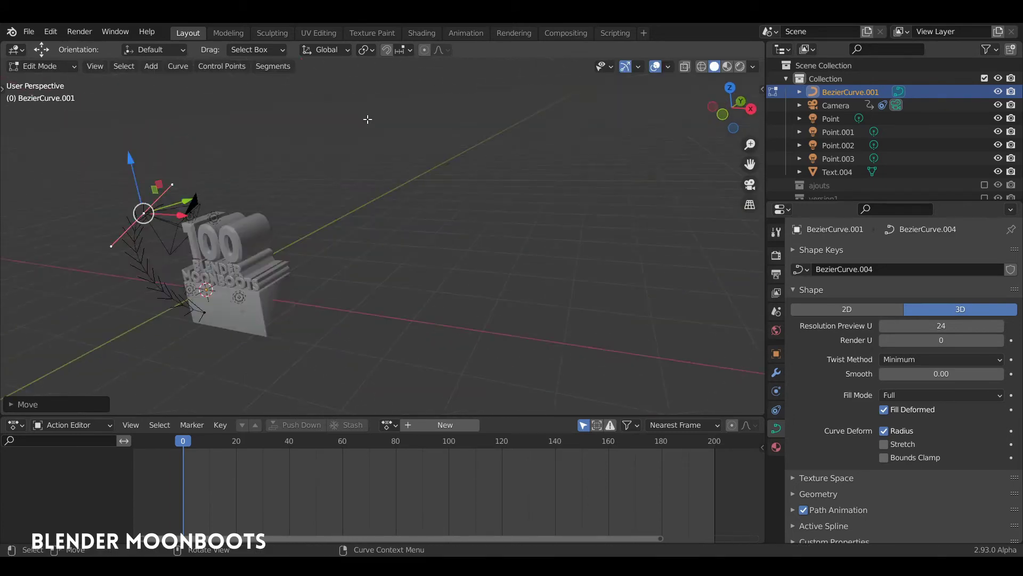
pyautogui.click(500, 129)
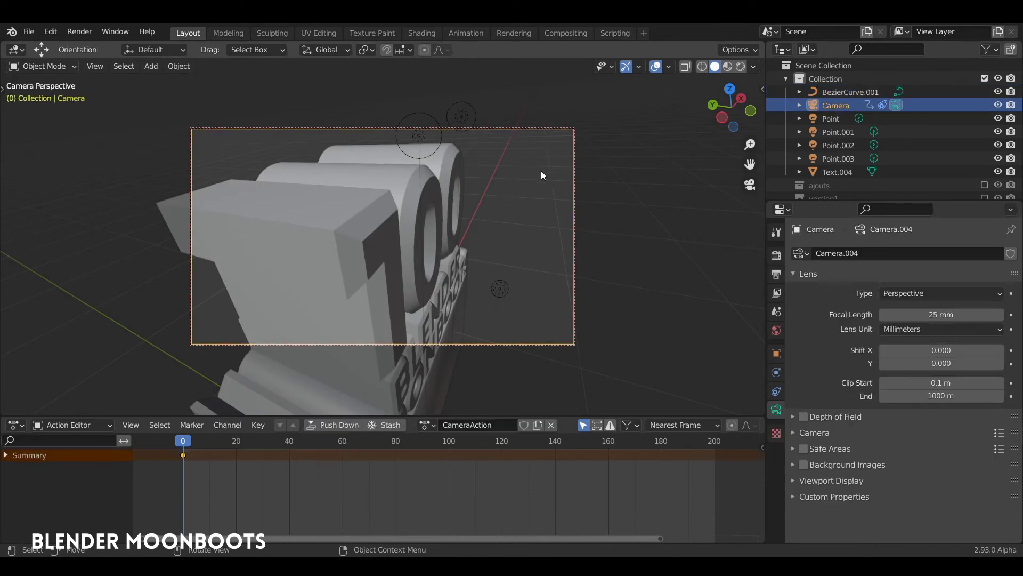
# Roll the camera about -4° in its view plane and insert a Location, Rotation & Scale keyframe at frame 0.
pyautogui.press('r')
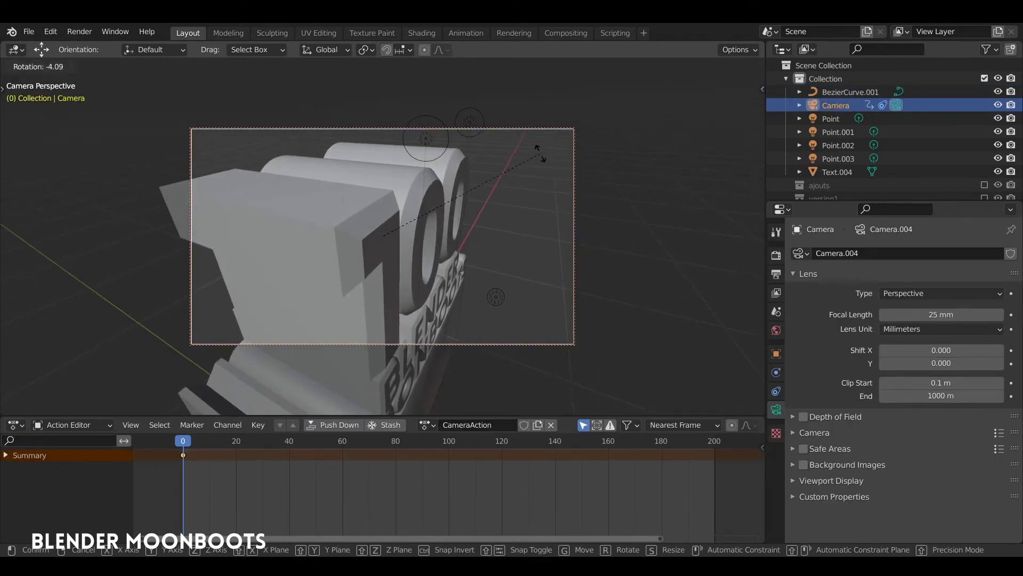
pyautogui.click(540, 151)
pyautogui.press('i')
pyautogui.click(534, 233)
# Leave the camera view to see the text and curve from outside, and show the camera's Follow Path constraint settings.
pyautogui.moveTo(536, 229); pyautogui.dragTo(531, 224, button='middle')
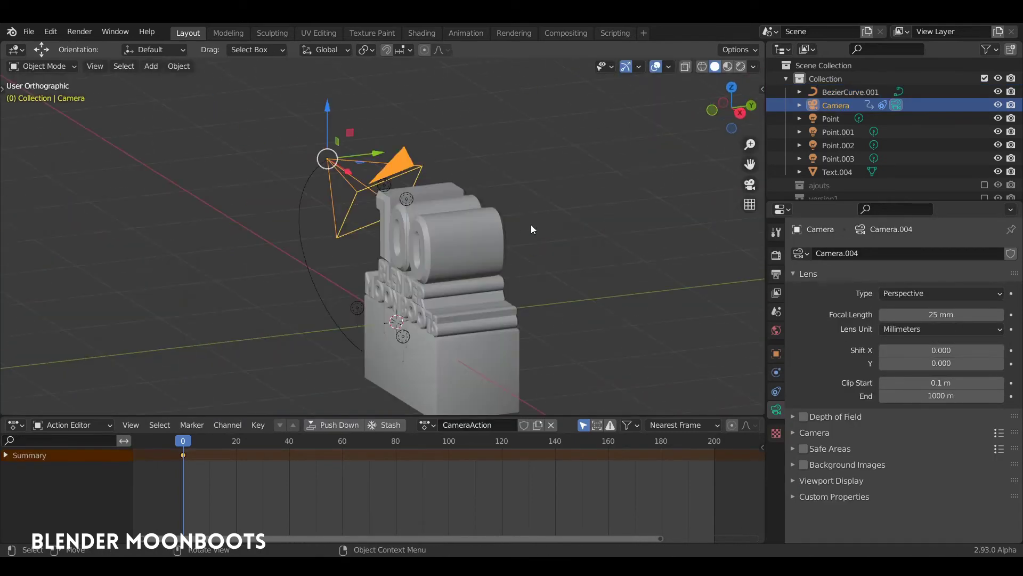
pyautogui.moveTo(451, 240); pyautogui.dragTo(300, 167, button='middle')
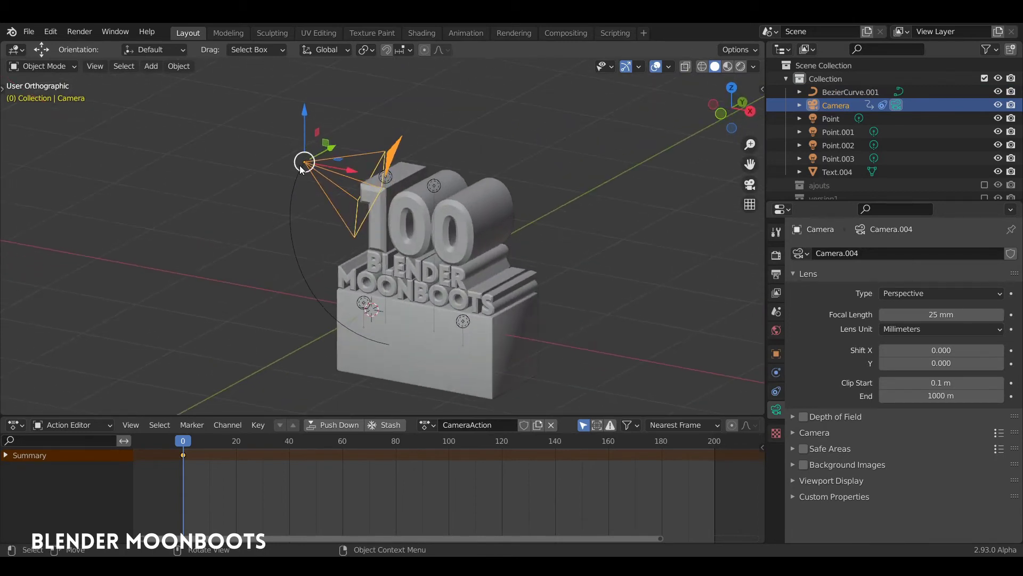
pyautogui.moveTo(332, 310); pyautogui.dragTo(448, 284, button='middle')
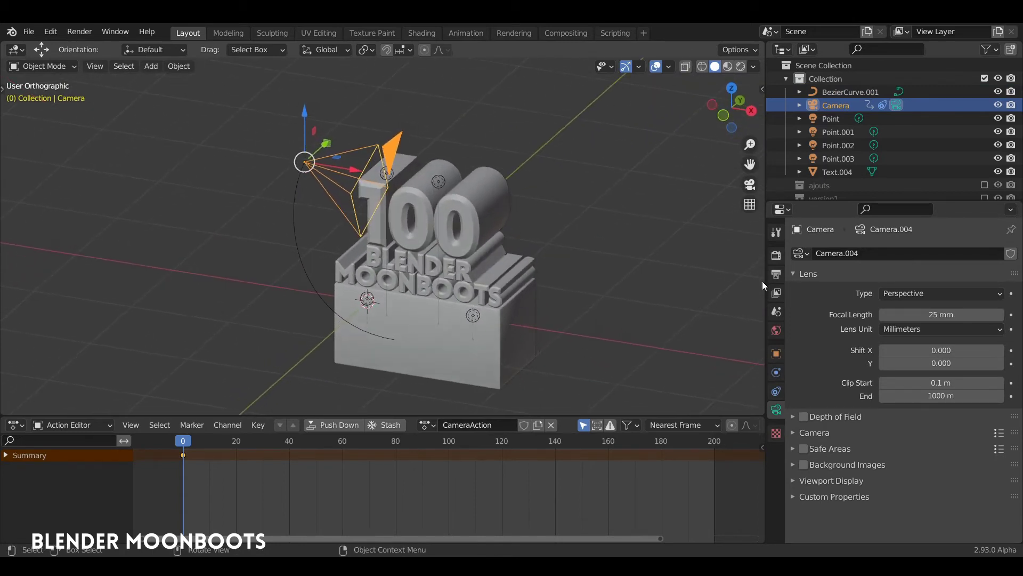
pyautogui.click(776, 391)
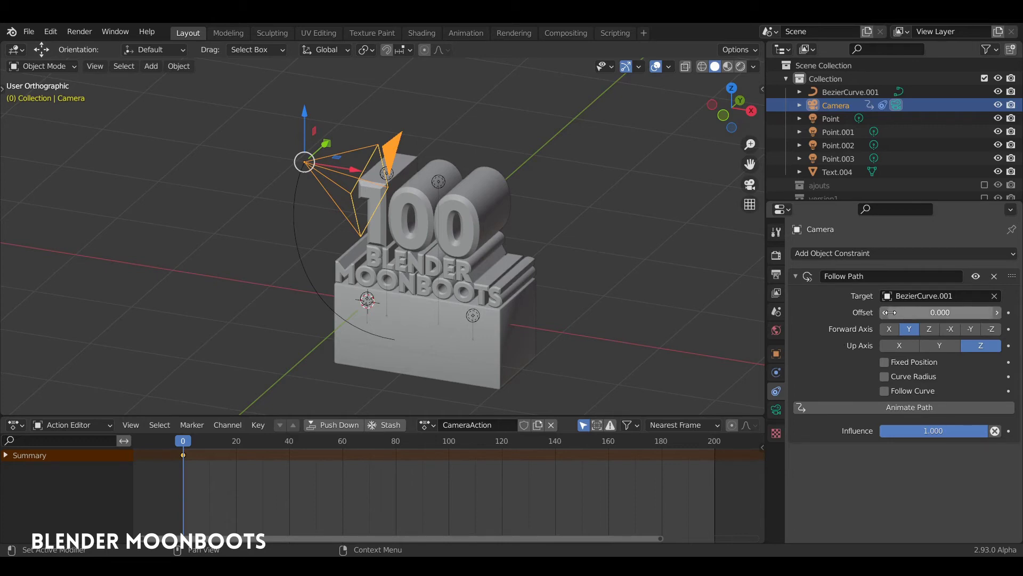
# Try a Follow Path offset of -15 on the camera, and reset the offset to 0.
pyautogui.moveTo(883, 312); pyautogui.dragTo(842, 313)
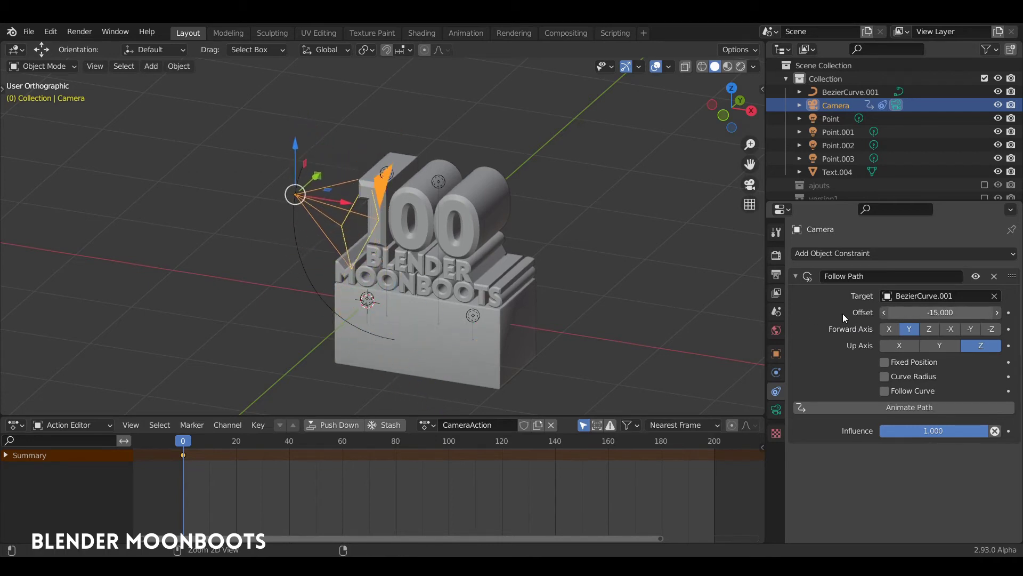
pyautogui.click(916, 313)
pyautogui.write('0')
pyautogui.press('Return')
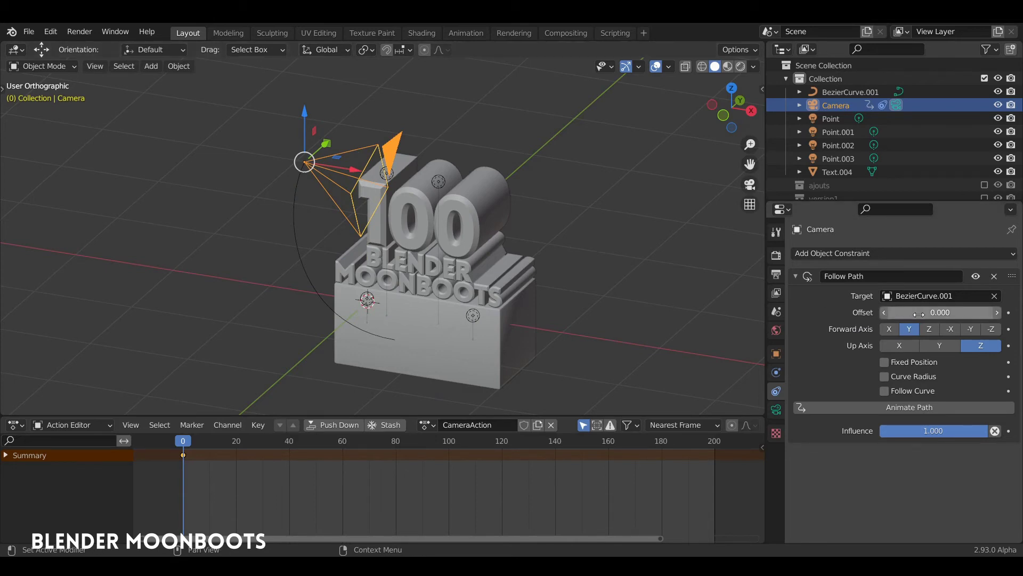
# Keyframe the camera's Follow Path offset with value 0 at frame 0 and value -100 at frame 200.
pyautogui.press('i')
pyautogui.click(186, 441)
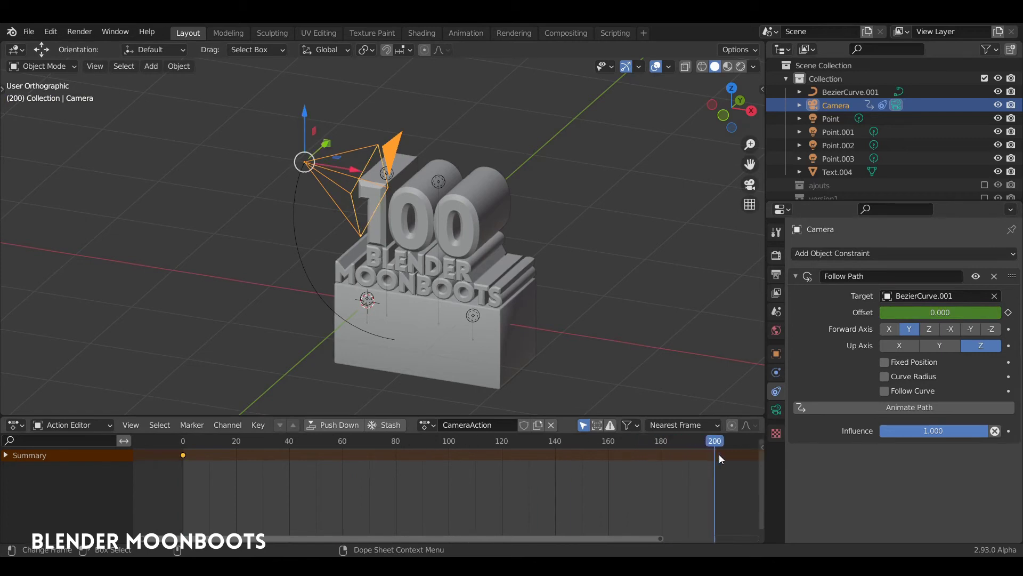
pyautogui.click(914, 314)
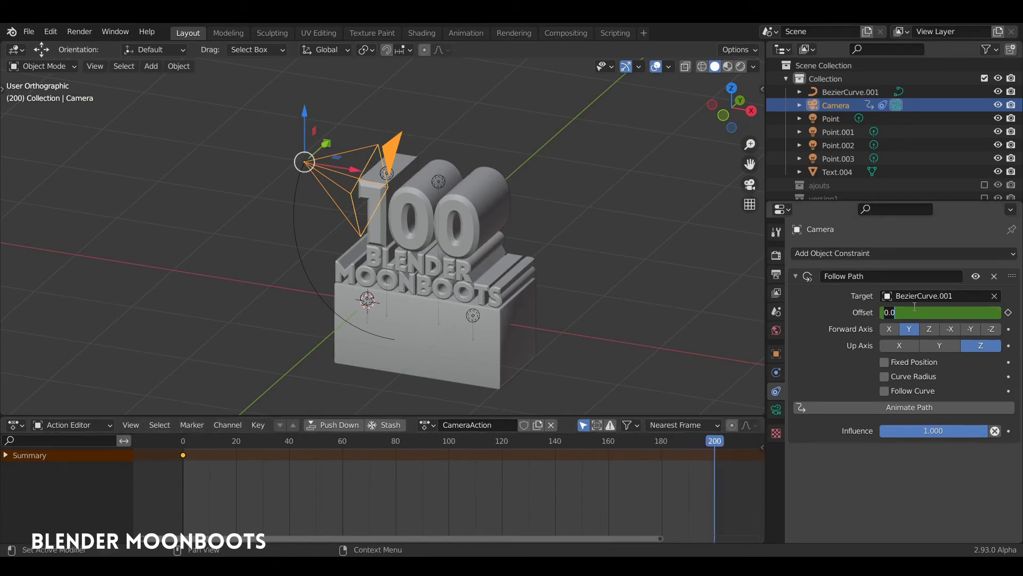
pyautogui.write('-100')
pyautogui.press('Return')
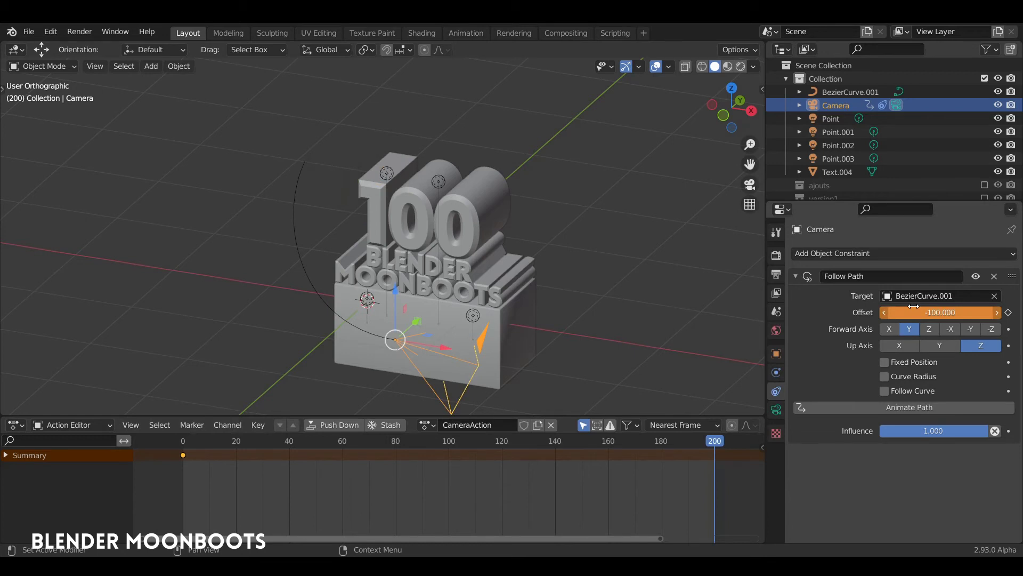
pyautogui.press('i')
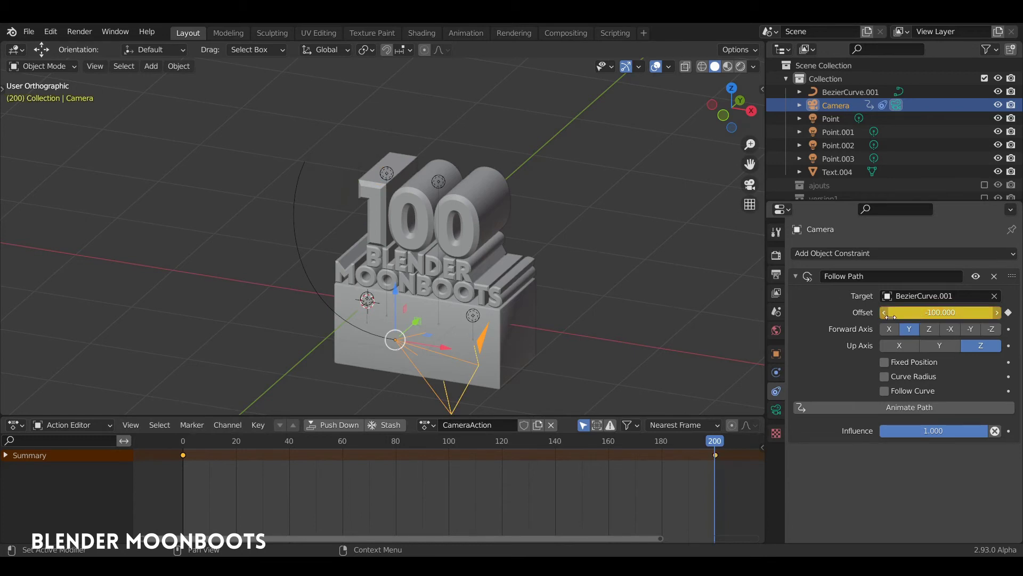
# Play back the camera's motion along the curve twice from frame 0, and return to frame 0.
pyautogui.moveTo(425, 438); pyautogui.dragTo(178, 415)
pyautogui.press('space')
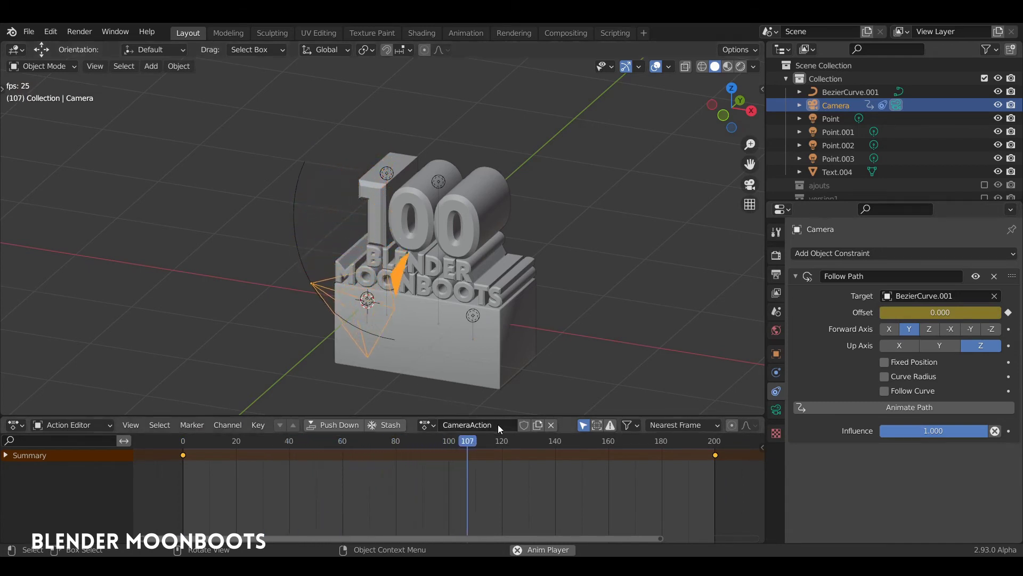
pyautogui.press('space')
pyautogui.moveTo(551, 440); pyautogui.dragTo(189, 453)
pyautogui.press('space')
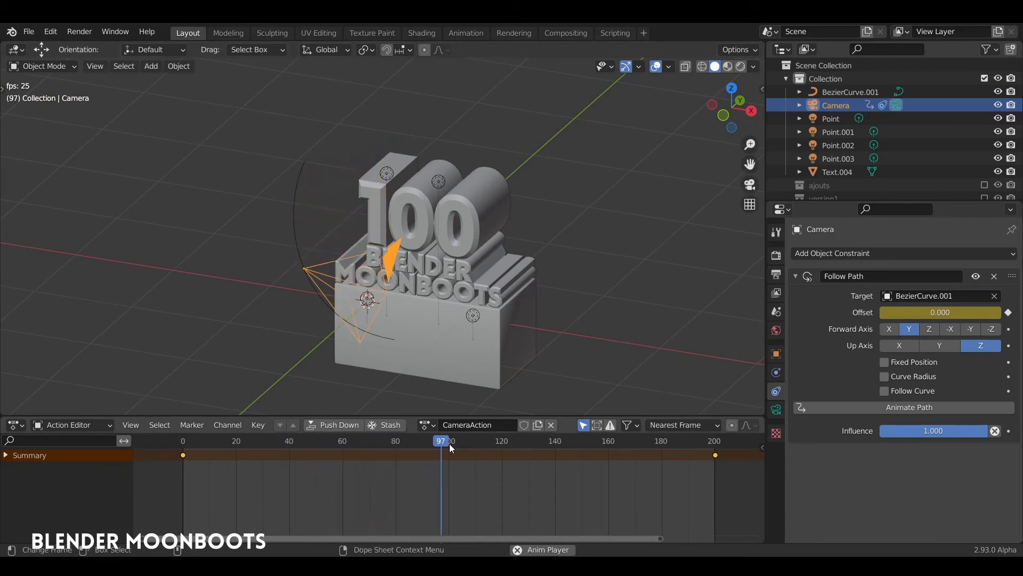
pyautogui.press('space')
pyautogui.moveTo(450, 443); pyautogui.dragTo(174, 458)
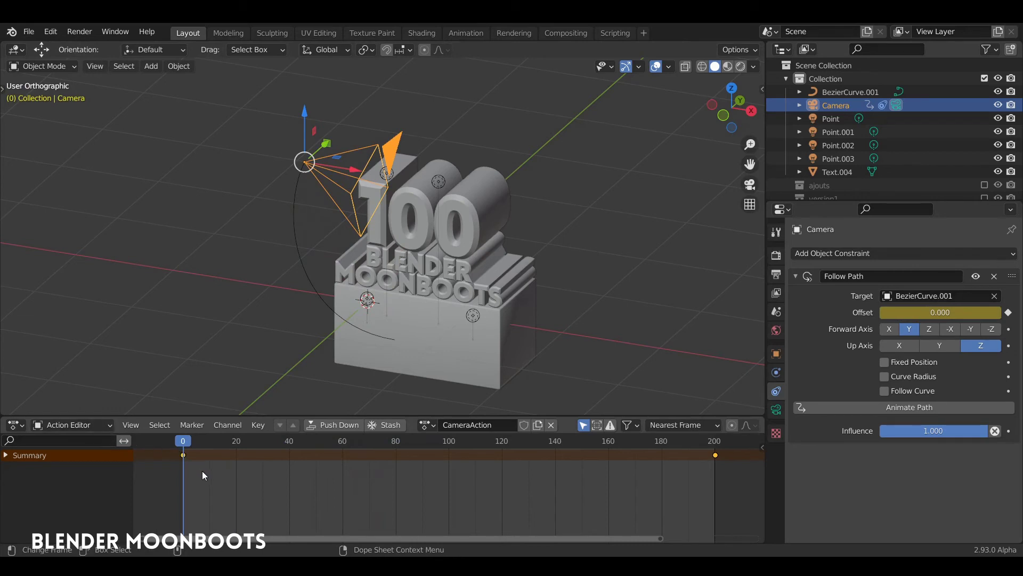
# Examine the Follow Path offset curve in the Graph Editor, return to the Action Editor, and briefly replay the animation from frame 0.
pyautogui.hotkey('ctrl', 'Tab')
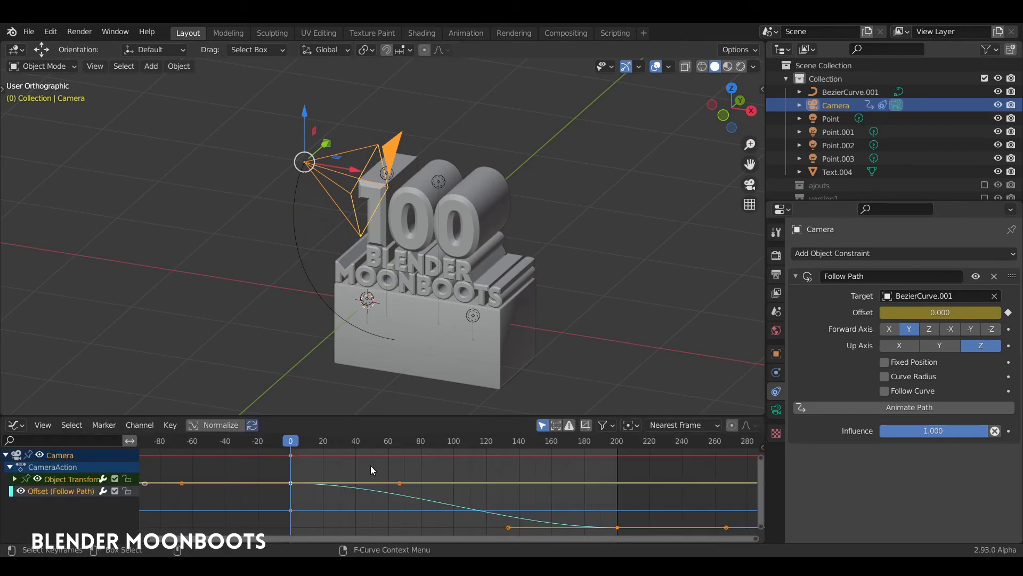
pyautogui.keyDown('ctrl'); pyautogui.moveTo(370, 465); pyautogui.dragTo(310, 423, button='middle'); pyautogui.keyUp('ctrl')
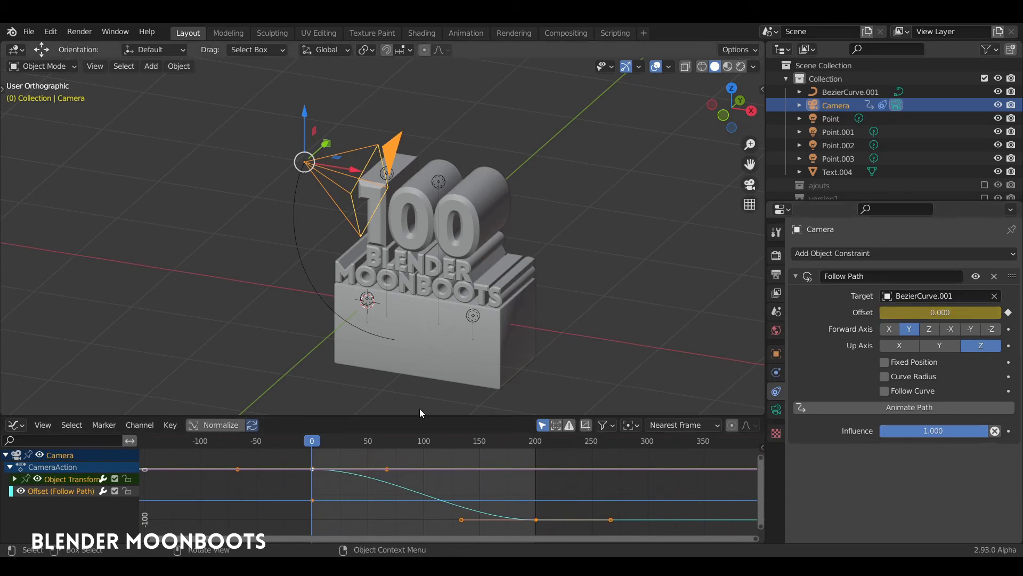
pyautogui.hotkey('ctrl', 'Tab')
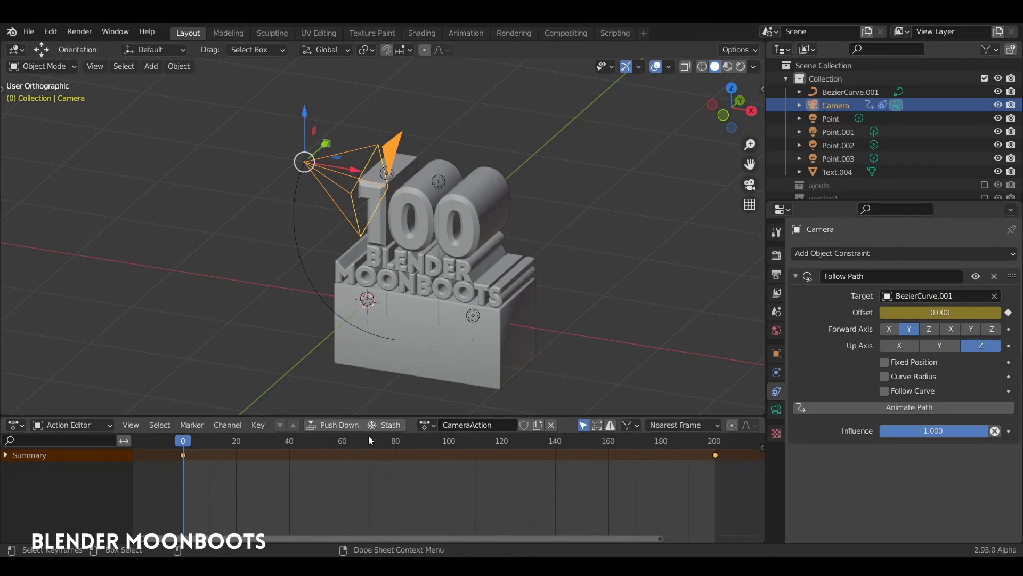
pyautogui.press('space')
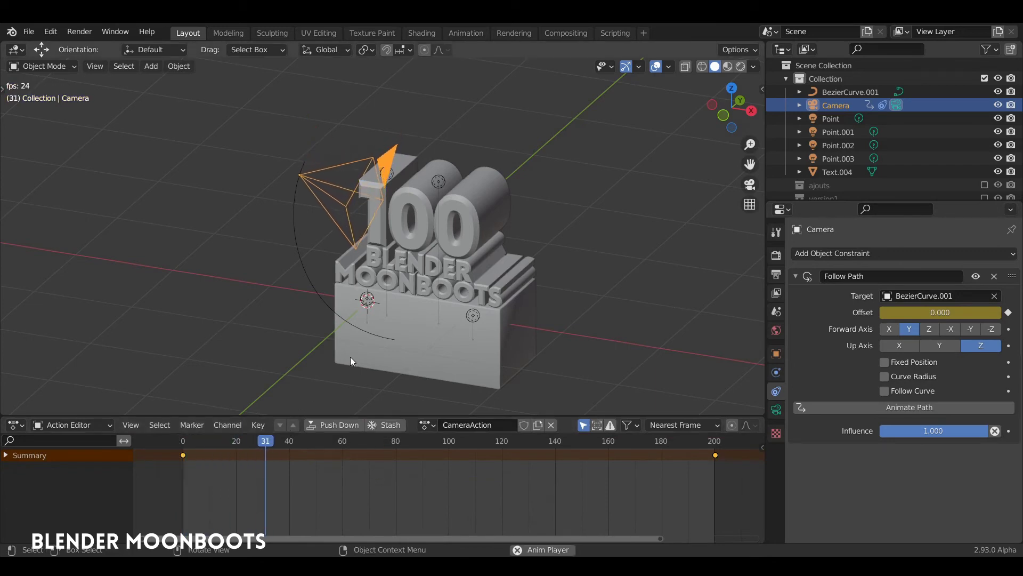
pyautogui.press('space')
pyautogui.hotkey('shift', 'Left')
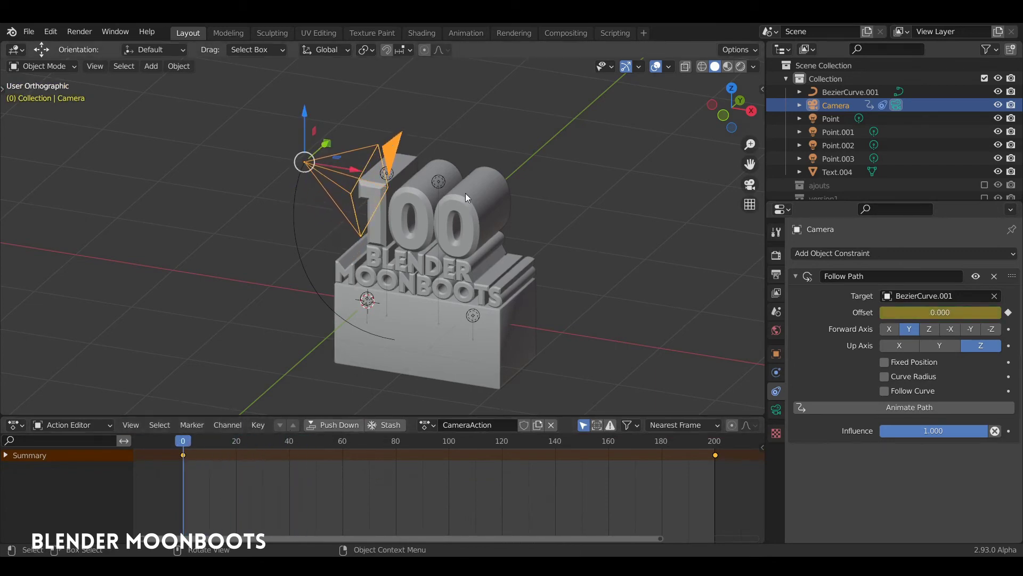
# Save the file in camera view at frame 80, and rotate the camera about -20° around the global Y axis.
pyautogui.press('KP_0')
pyautogui.moveTo(184, 448); pyautogui.dragTo(396, 477)
pyautogui.hotkey('ctrl', 's')
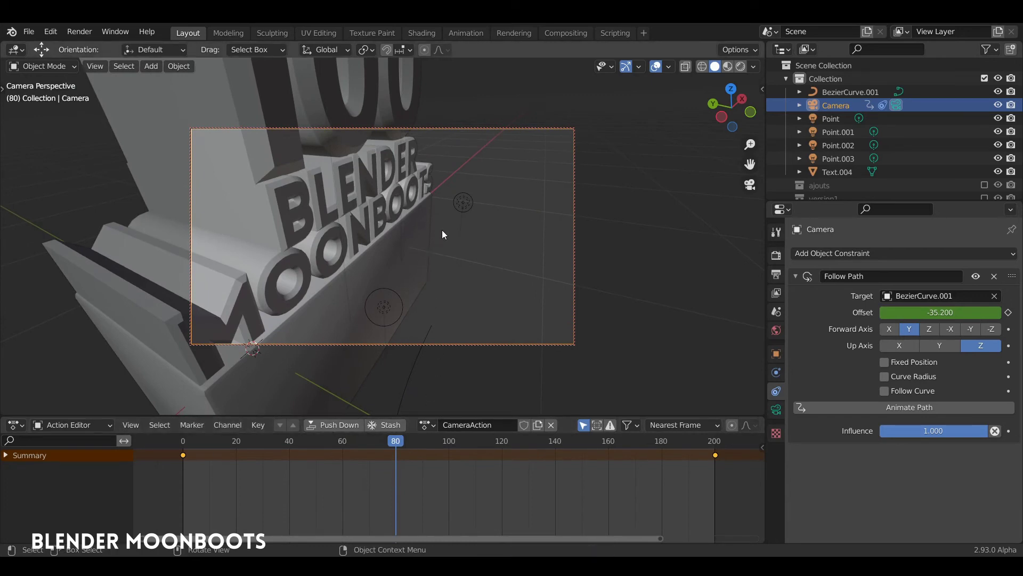
pyautogui.press('r')
pyautogui.press('y')
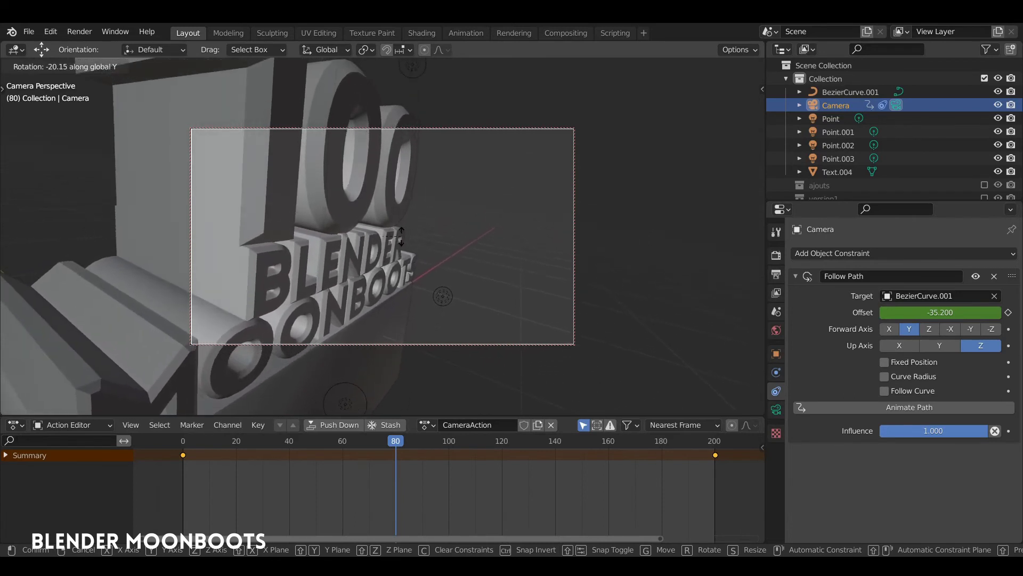
pyautogui.click(396, 246)
# Rotate the camera about 11° around its local X axis to frame the 100 at frame 80.
pyautogui.press('r')
pyautogui.press('y')
pyautogui.press('y')
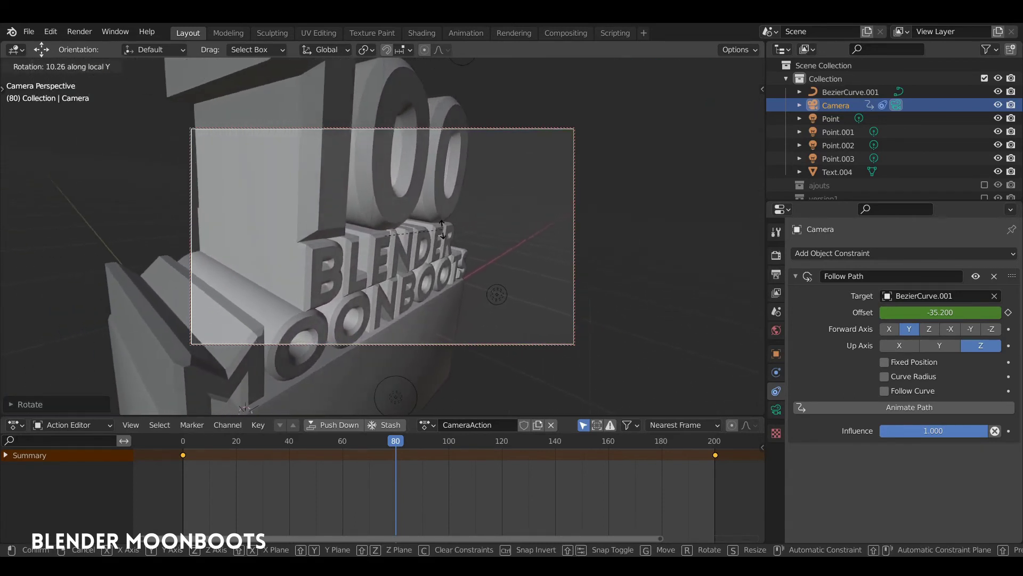
pyautogui.press('x')
pyautogui.press('x')
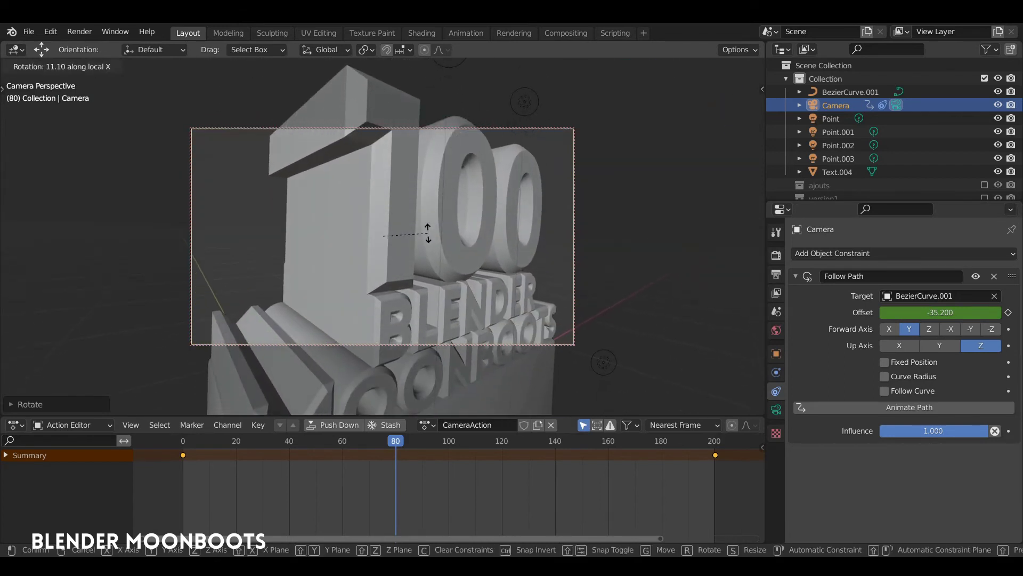
pyautogui.click(428, 233)
# Rotate the camera about -7° around its local Y axis and insert a Location, Rotation & Scale keyframe at frame 80.
pyautogui.press('r')
pyautogui.press('y')
pyautogui.press('y')
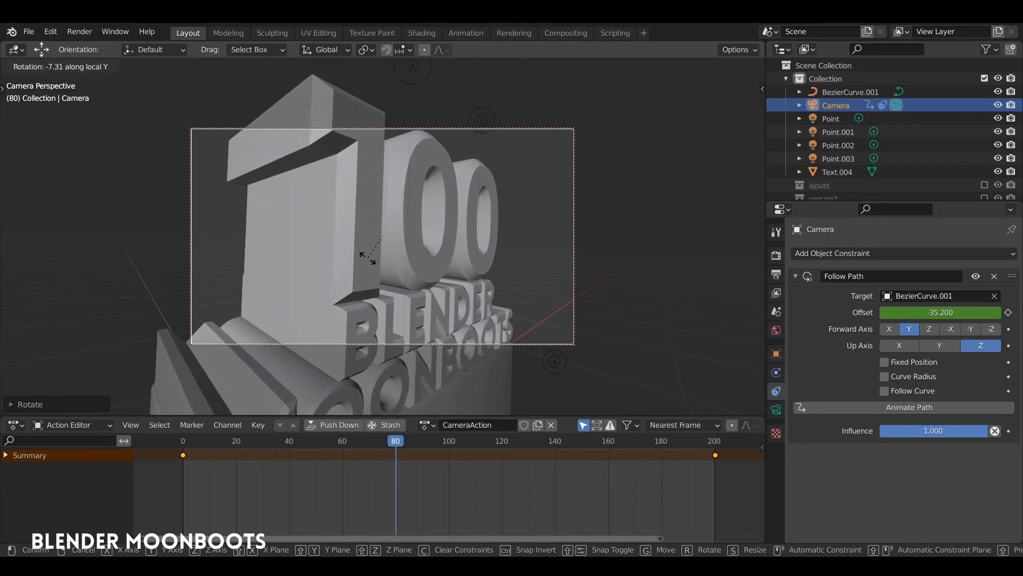
pyautogui.click(430, 275)
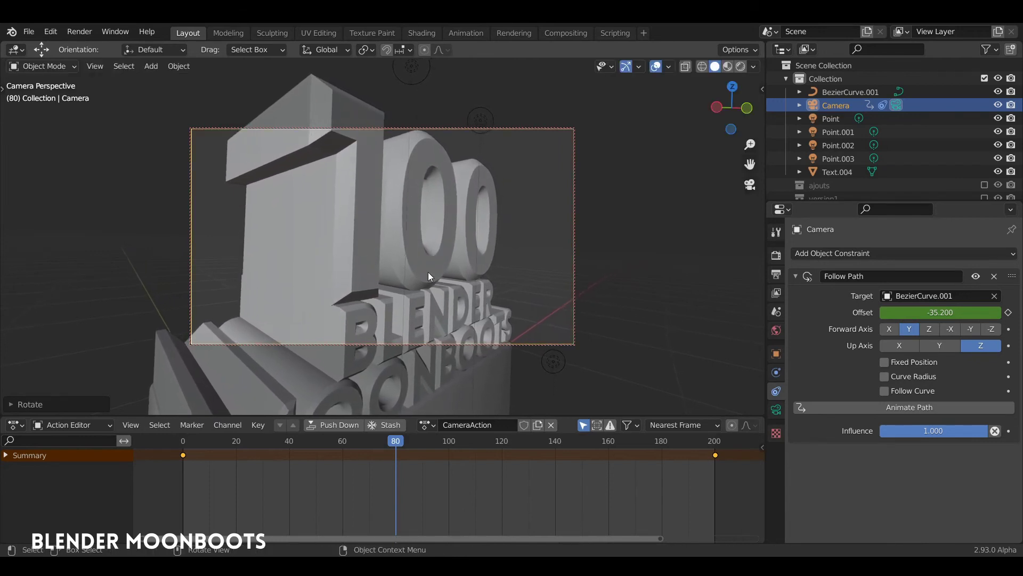
pyautogui.press('i')
pyautogui.click(497, 276)
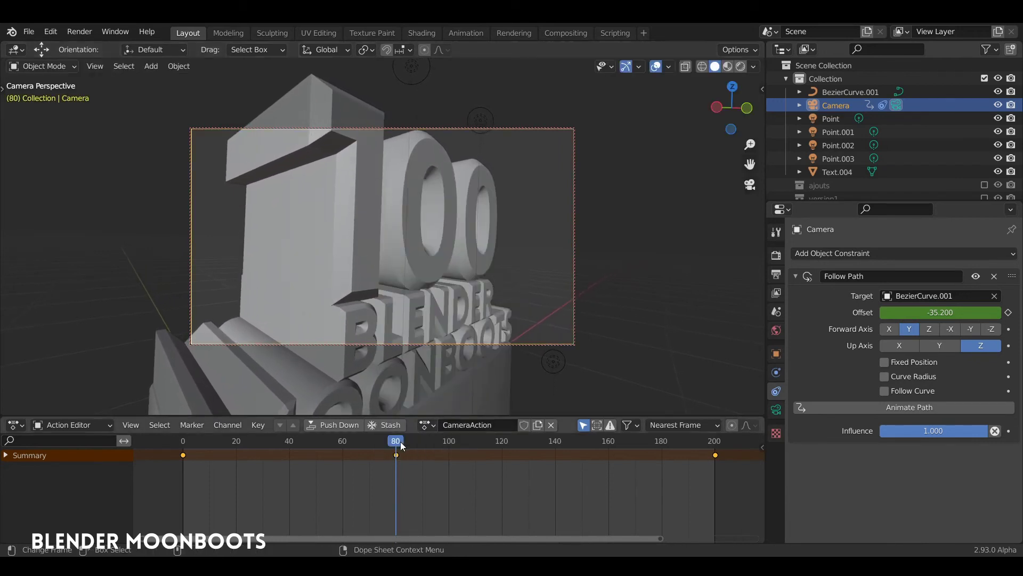
# Play back the beginning of the animation from frame 0 through the camera view.
pyautogui.moveTo(395, 441); pyautogui.dragTo(171, 427)
pyautogui.press('space')
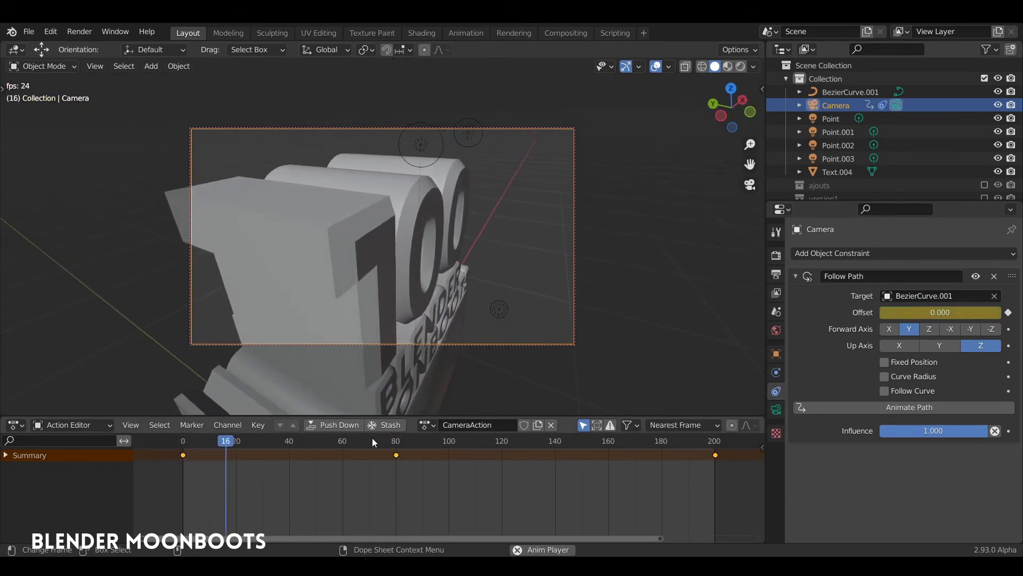
pyautogui.press('space')
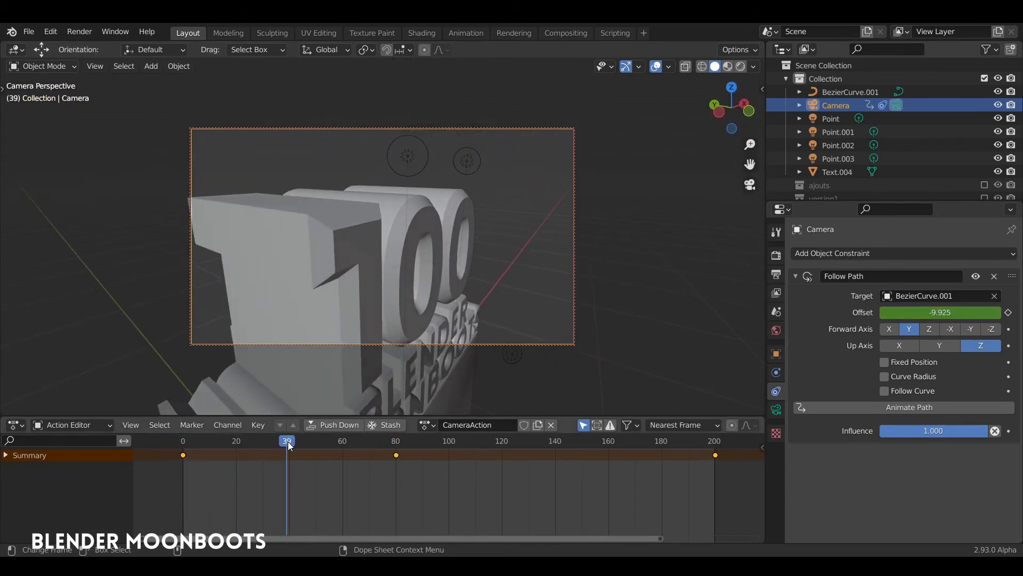
# At frame 40, rotate the camera about -10° around its local X axis and insert a Location, Rotation & Scale keyframe.
pyautogui.click(289, 441)
pyautogui.press('r')
pyautogui.press('x')
pyautogui.press('x')
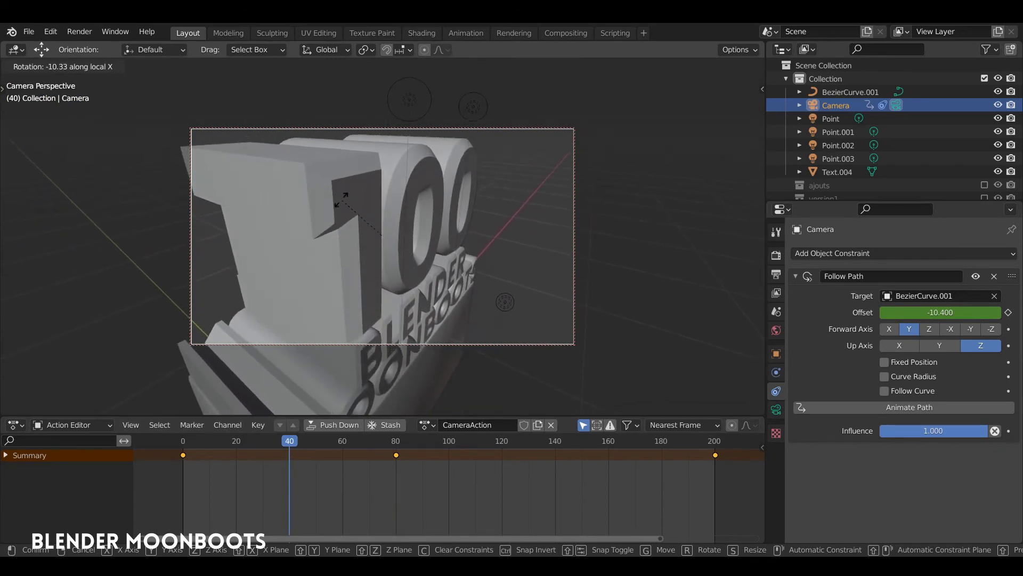
pyautogui.click(382, 212)
pyautogui.press('i')
pyautogui.click(440, 250)
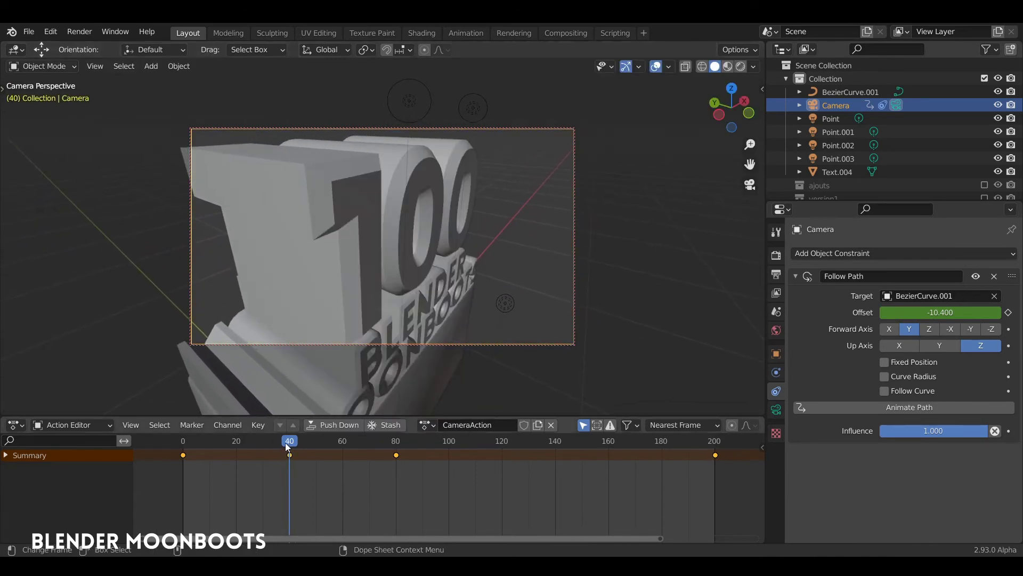
# At frame 120, rotate the camera slightly around its local Y axis and about 30° around the global X axis.
pyautogui.moveTo(285, 443); pyautogui.dragTo(501, 460)
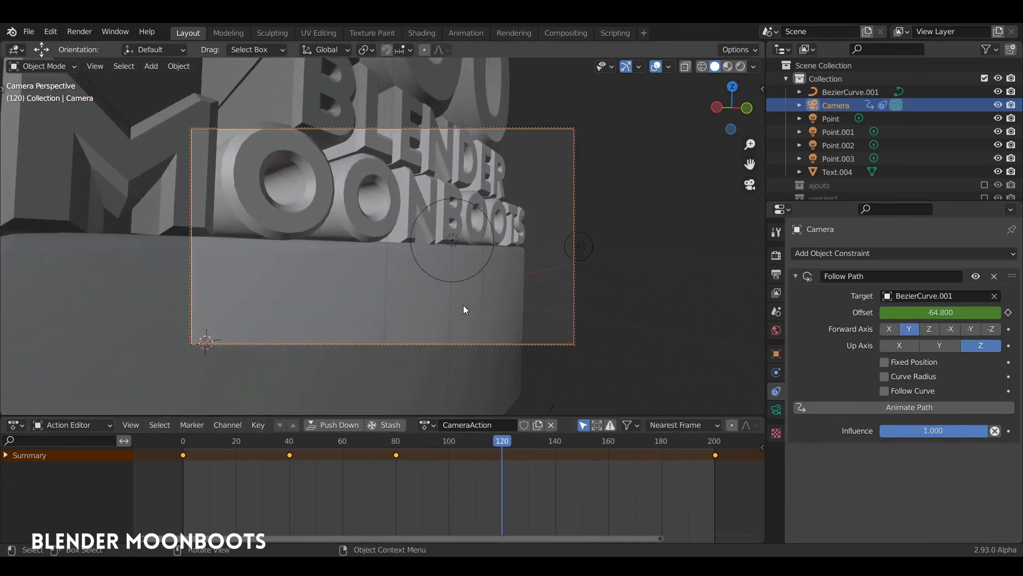
pyautogui.press('r')
pyautogui.press('y')
pyautogui.press('y')
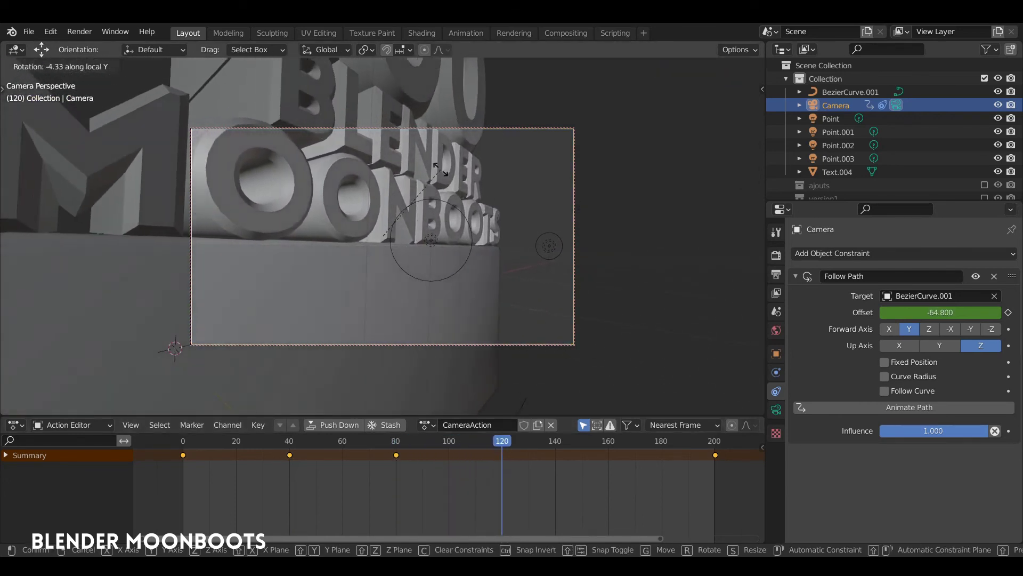
pyautogui.click(322, 191)
pyautogui.press('r')
pyautogui.press('x')
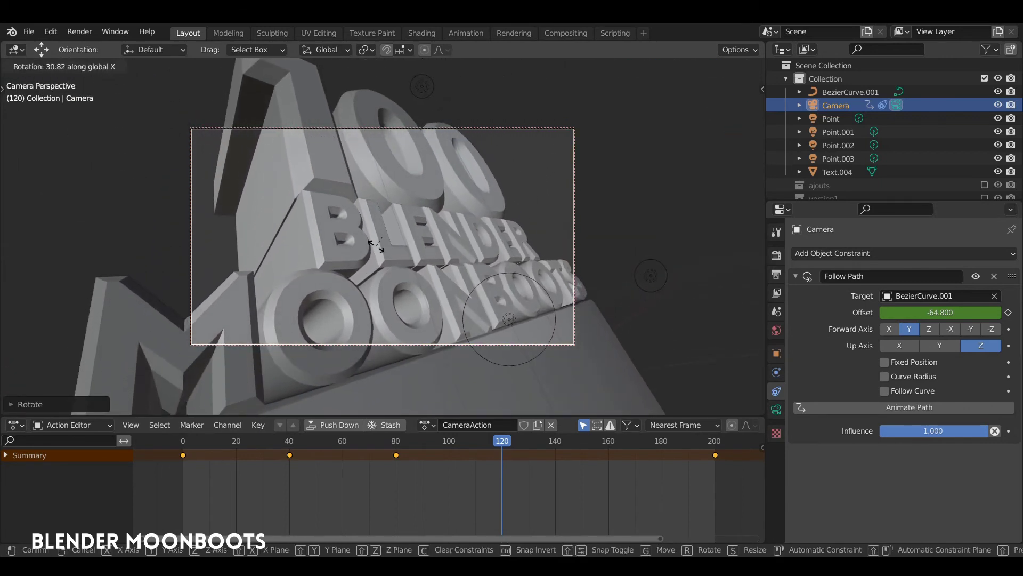
pyautogui.click(385, 237)
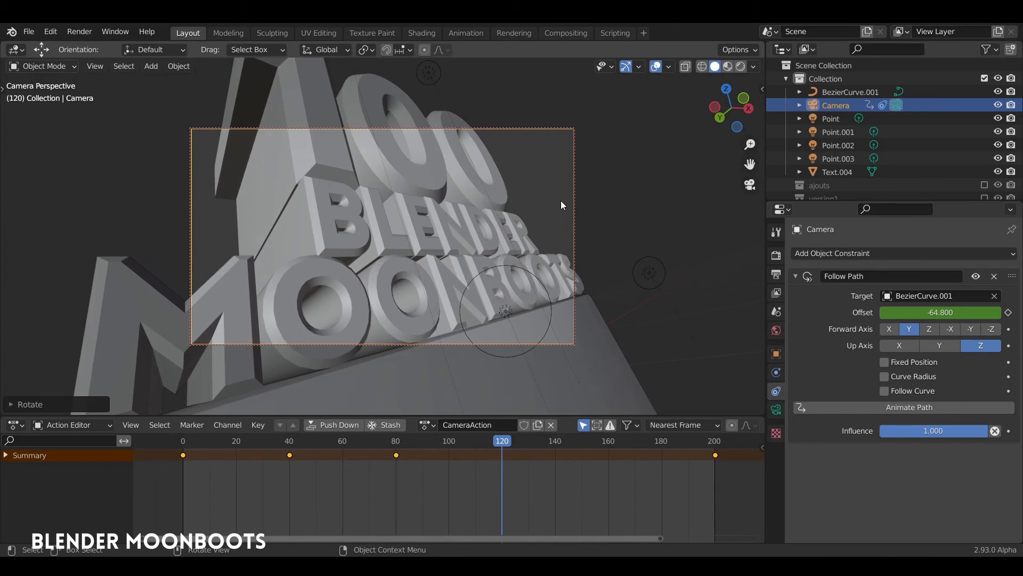
# Rotate the camera further at frame 120 to tighten the tilted framing and insert a Location, Rotation & Scale keyframe.
pyautogui.press('r')
pyautogui.click(519, 224)
pyautogui.press('i')
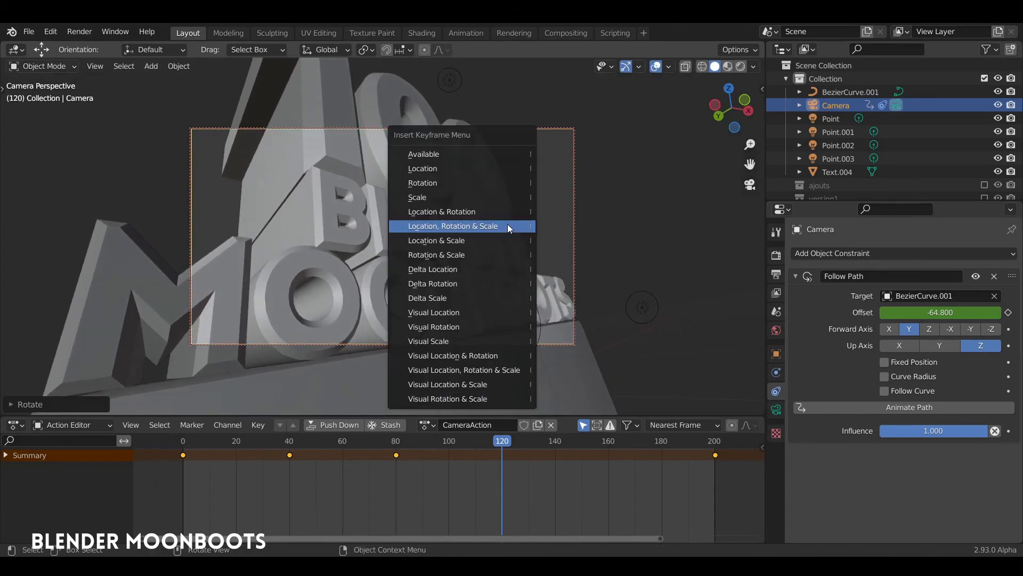
pyautogui.click(507, 224)
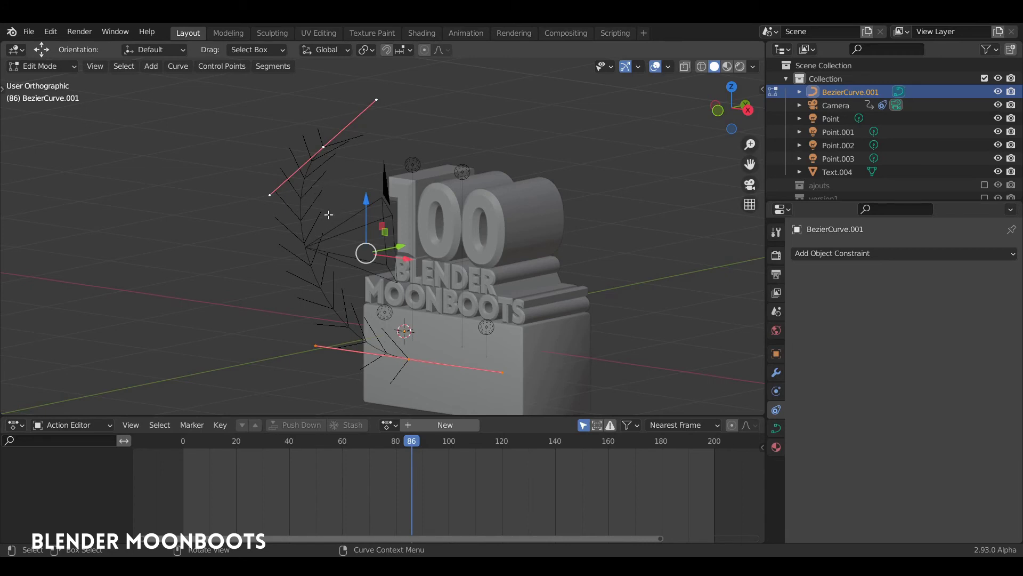
# Subdivide the Bezier camera path and move the new middle control point along the global X axis, away from the text.
pyautogui.rightClick(313, 226)
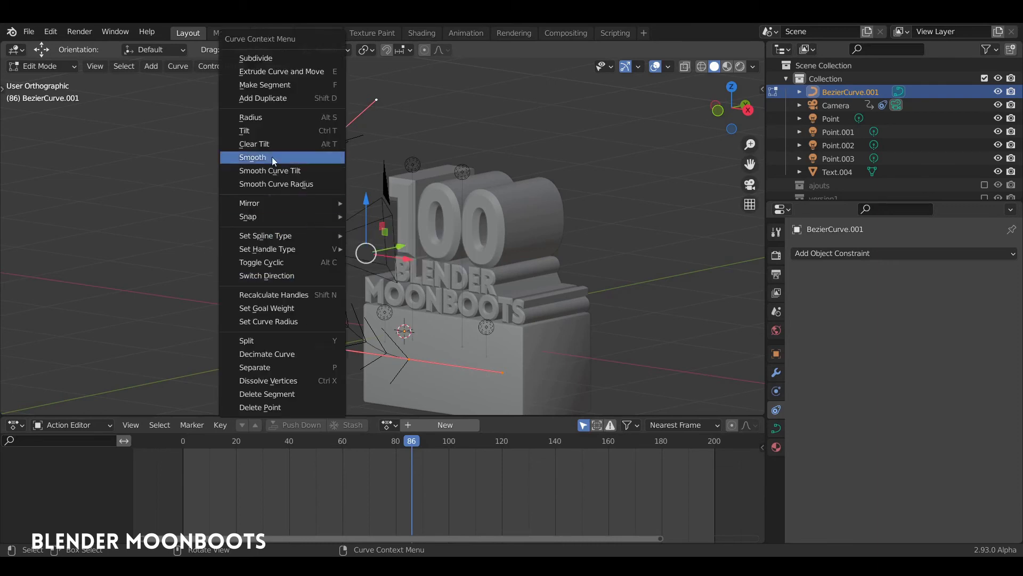
pyautogui.click(280, 59)
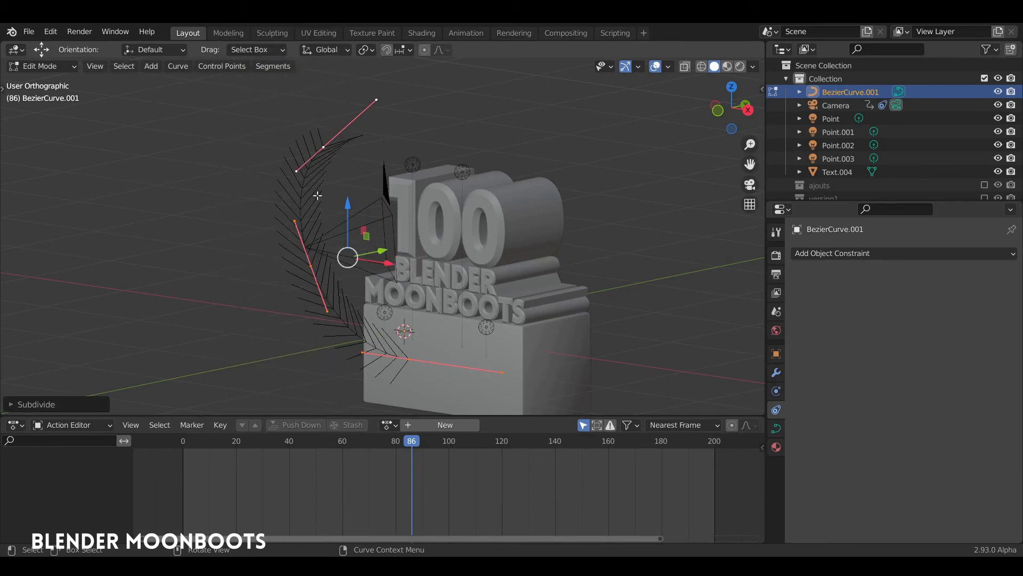
pyautogui.click(311, 265)
pyautogui.moveTo(370, 249); pyautogui.dragTo(353, 257, button='middle')
pyautogui.press('g')
pyautogui.press('x')
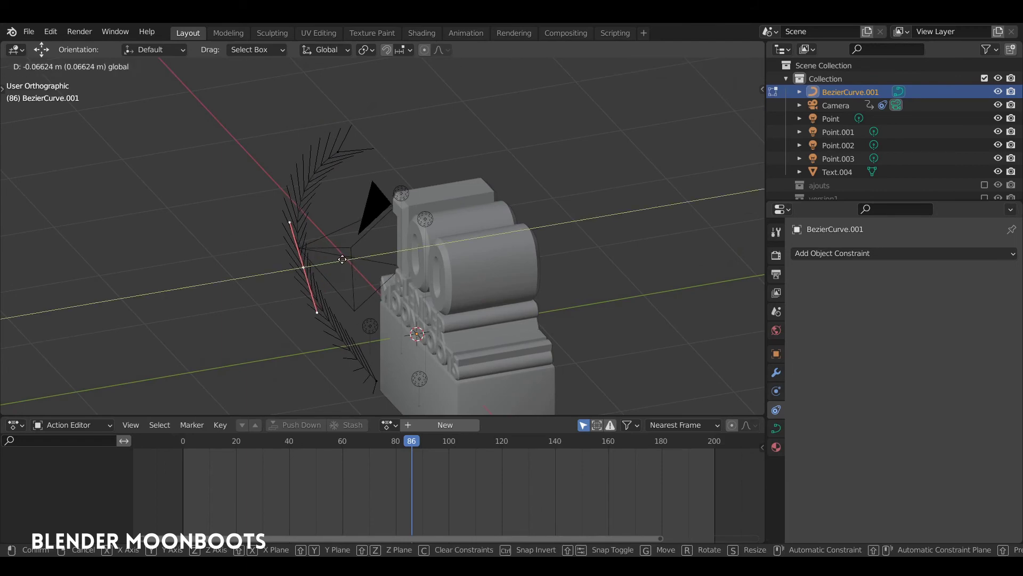
pyautogui.click(330, 264)
# Play back the camera animation from frame 0 through the camera view.
pyautogui.click(377, 379)
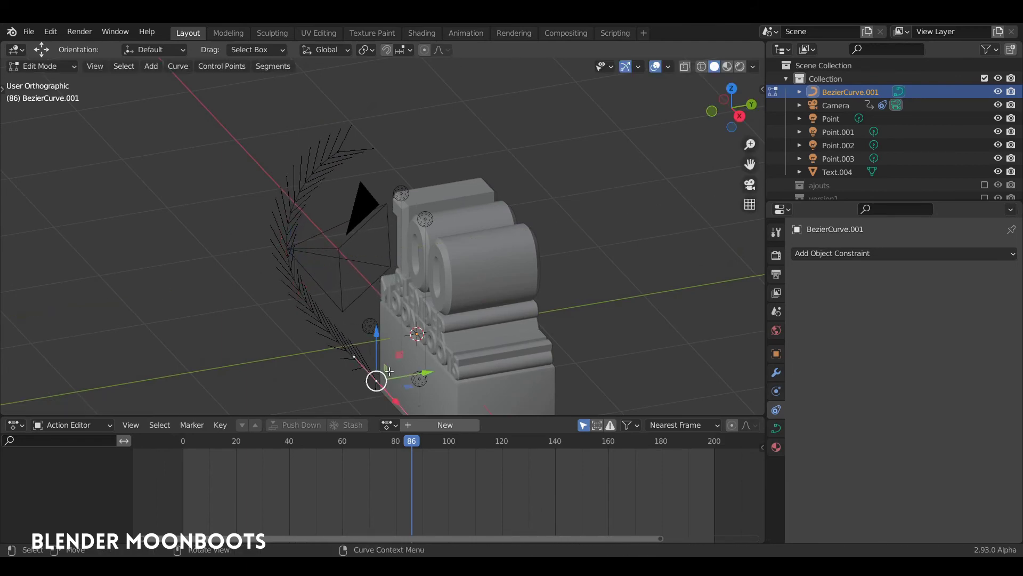
pyautogui.press('KP_0')
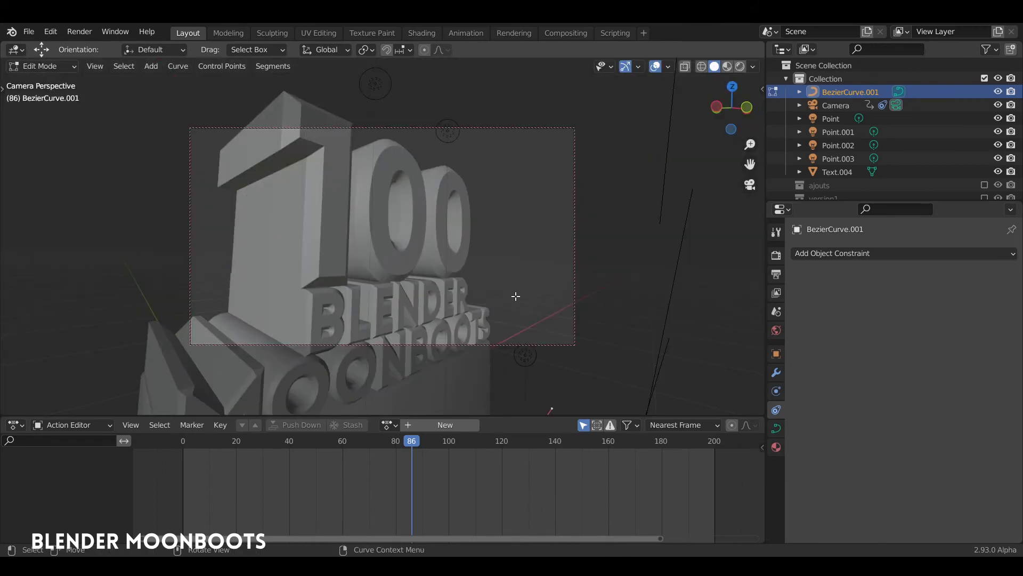
pyautogui.hotkey('shift', 'Left')
pyautogui.press('space')
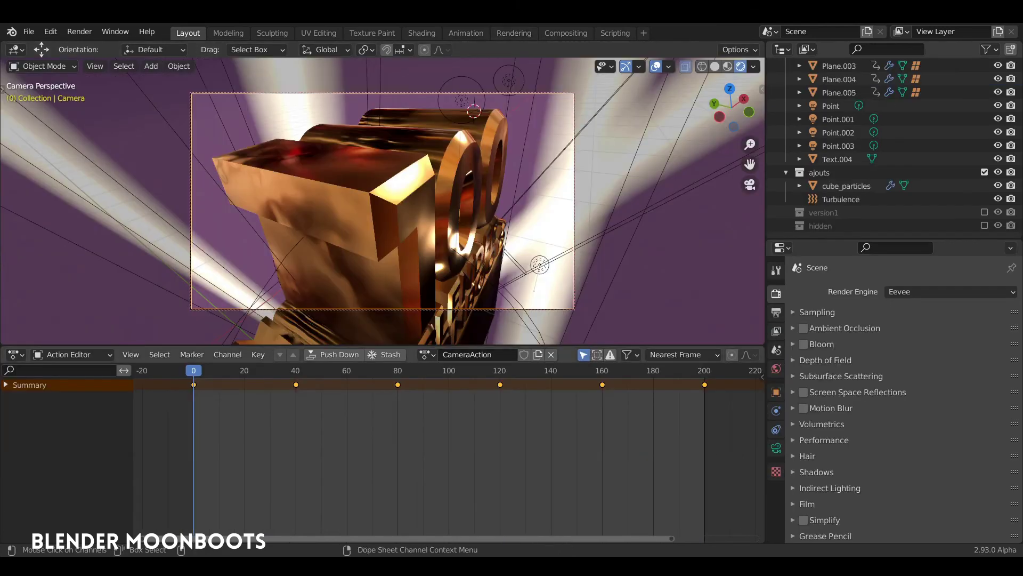
pyautogui.press('space')
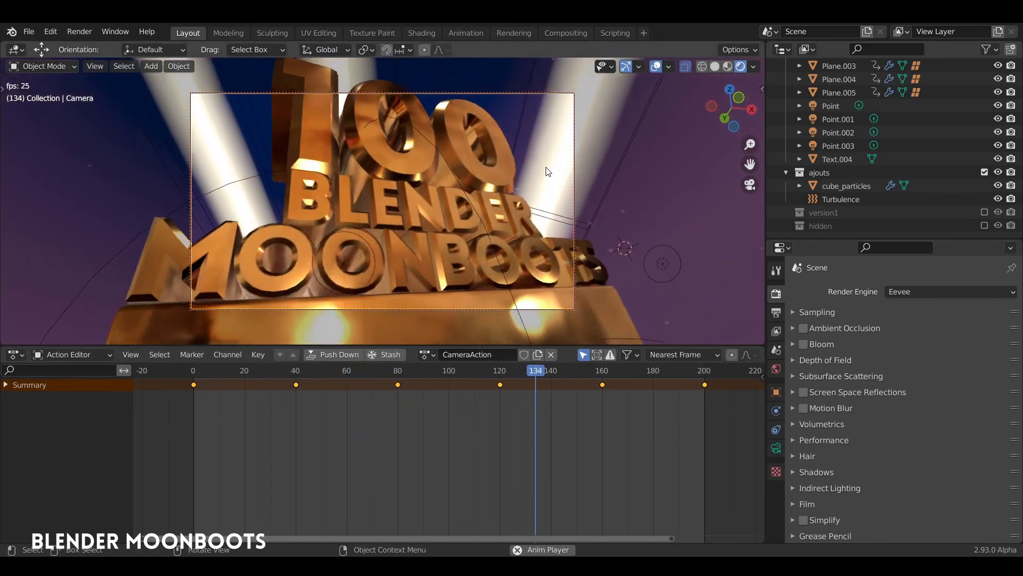
pyautogui.press('space')
# Set the camera's viewport passepartout opacity to 0.922.
pyautogui.click(485, 92)
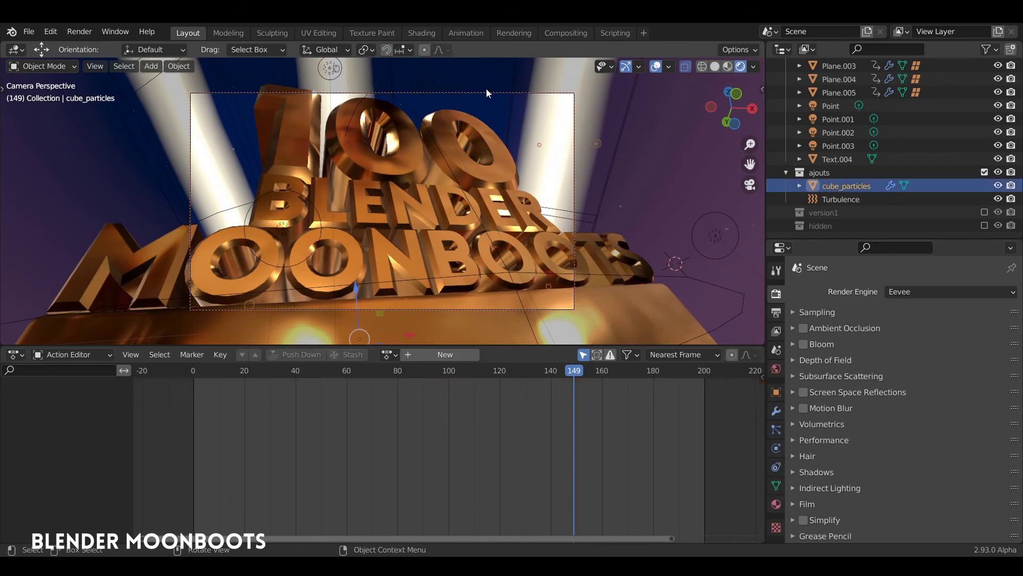
pyautogui.click(502, 94)
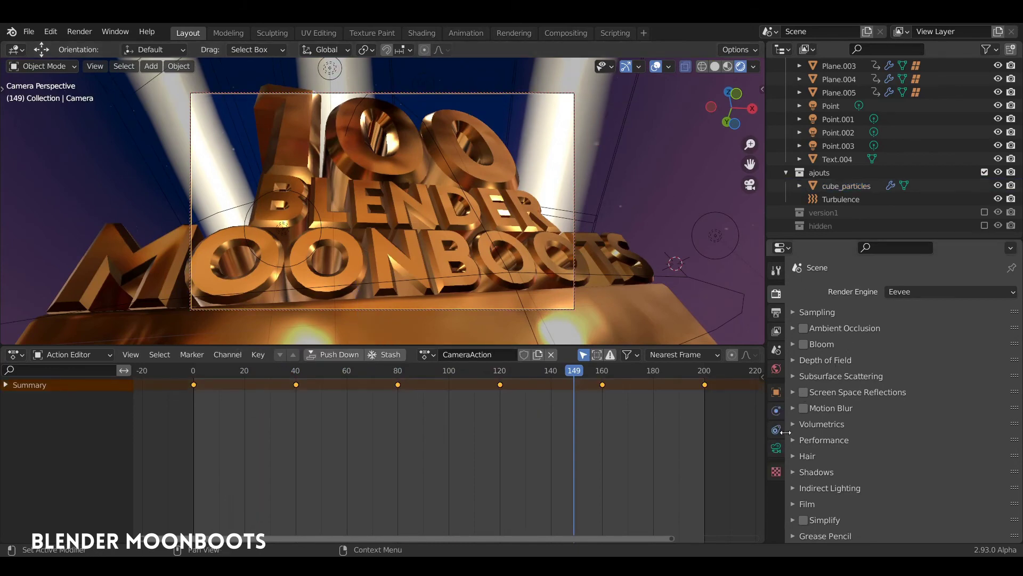
pyautogui.click(777, 450)
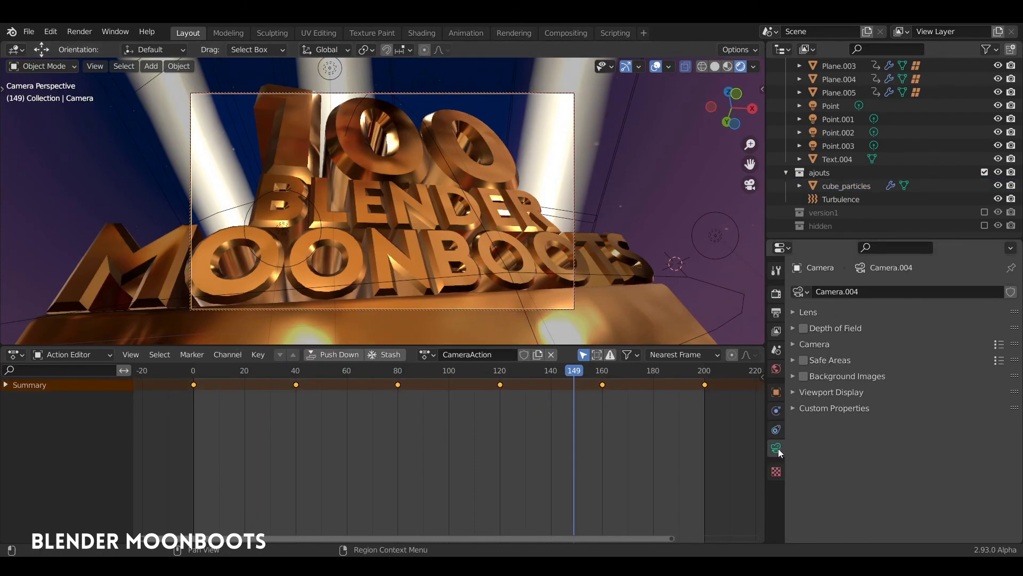
pyautogui.click(809, 395)
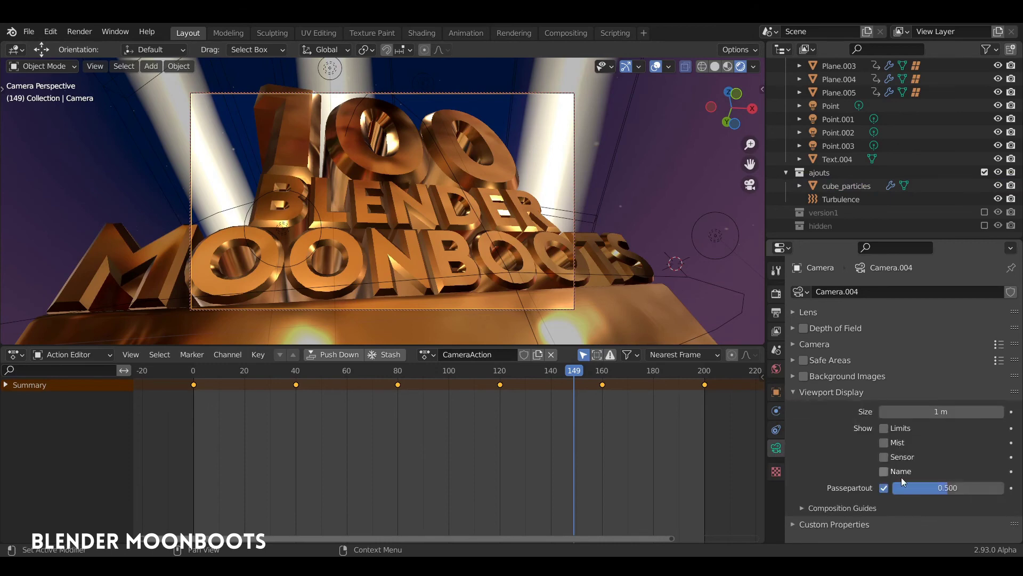
pyautogui.moveTo(908, 484); pyautogui.dragTo(962, 488)
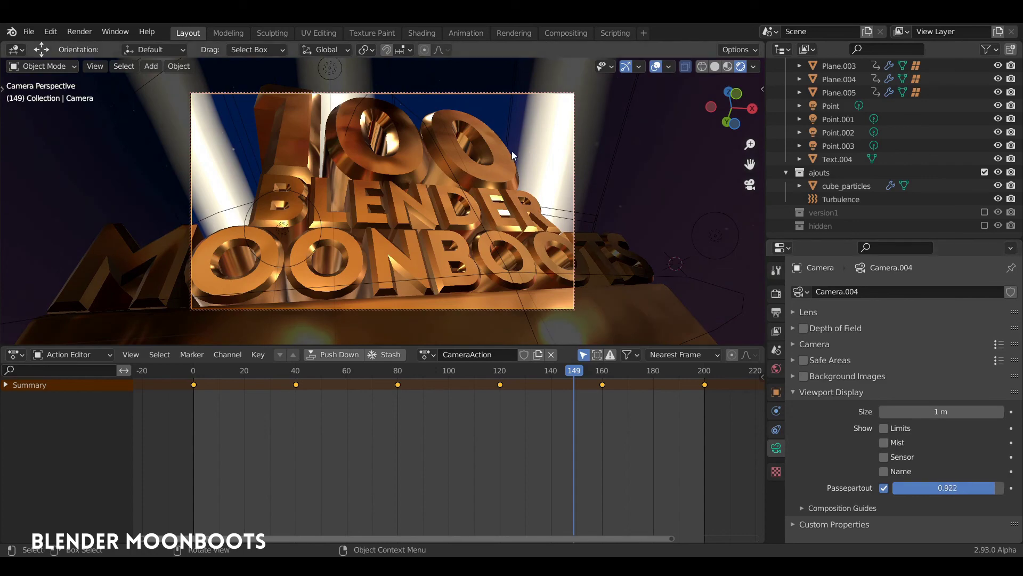
# Go to frame 133, enable Bloom for the Eevee render engine and expand its settings.
pyautogui.moveTo(580, 381); pyautogui.dragTo(533, 374)
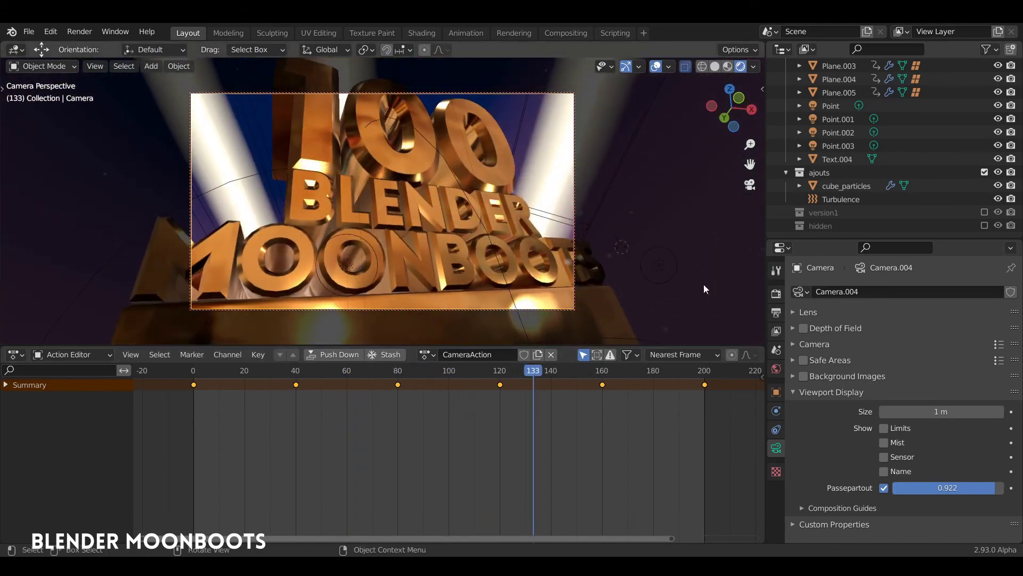
pyautogui.click(777, 294)
pyautogui.click(804, 344)
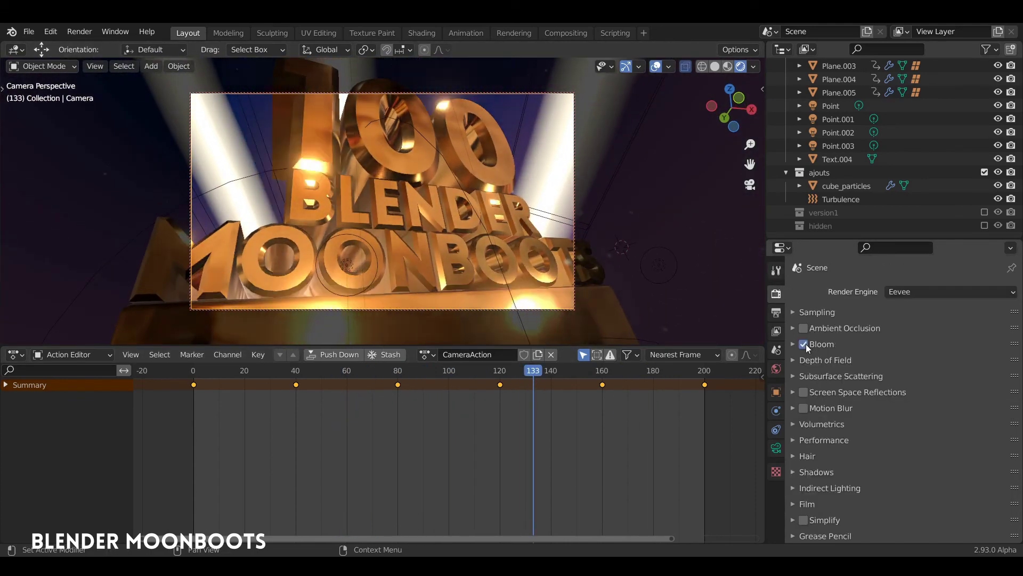
pyautogui.click(794, 343)
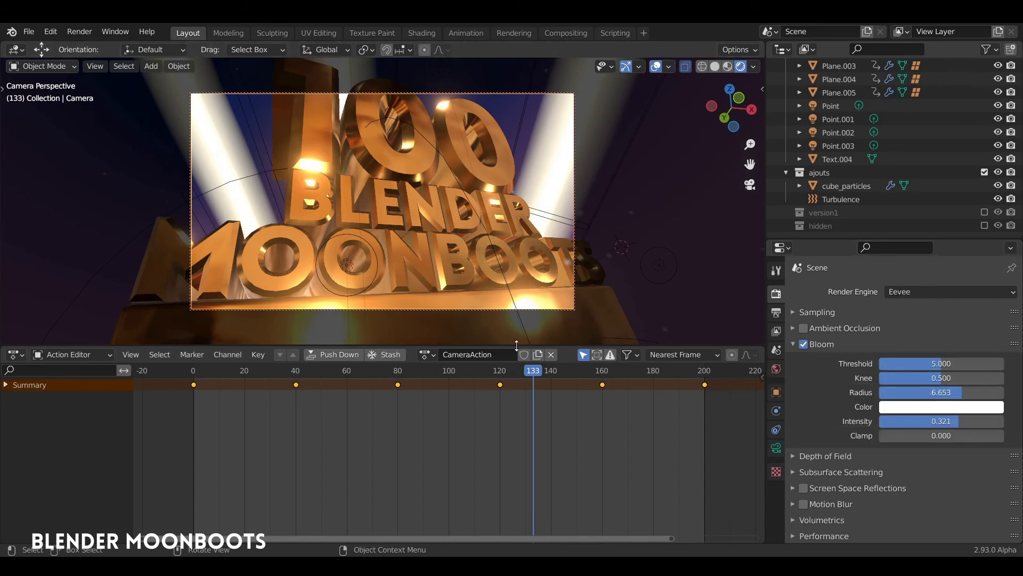
# Scrub through the animation to frame 109 and render a still image of that frame.
pyautogui.moveTo(539, 373); pyautogui.dragTo(164, 386)
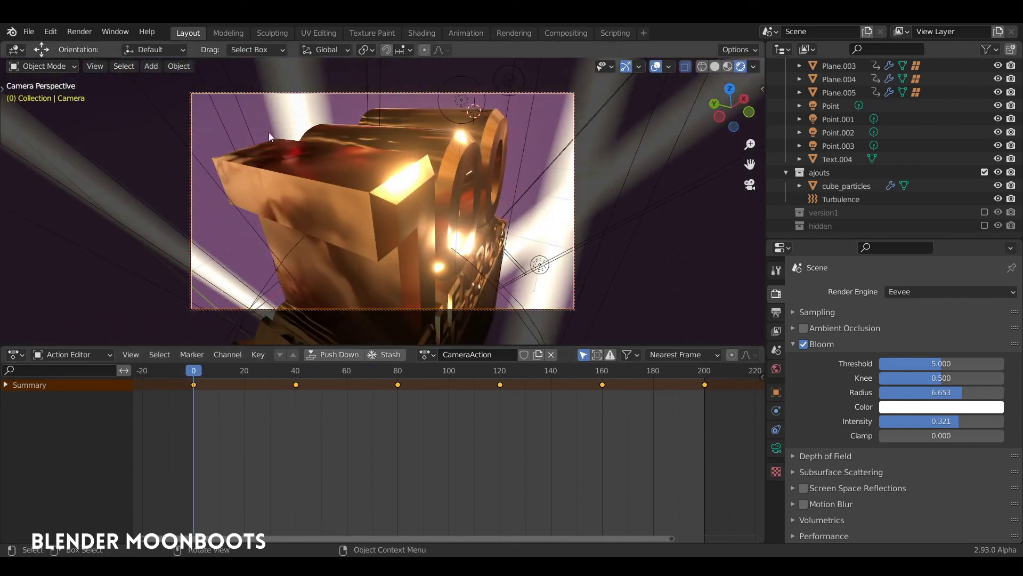
pyautogui.click(380, 380)
pyautogui.moveTo(388, 383); pyautogui.dragTo(471, 382)
pyautogui.click(79, 31)
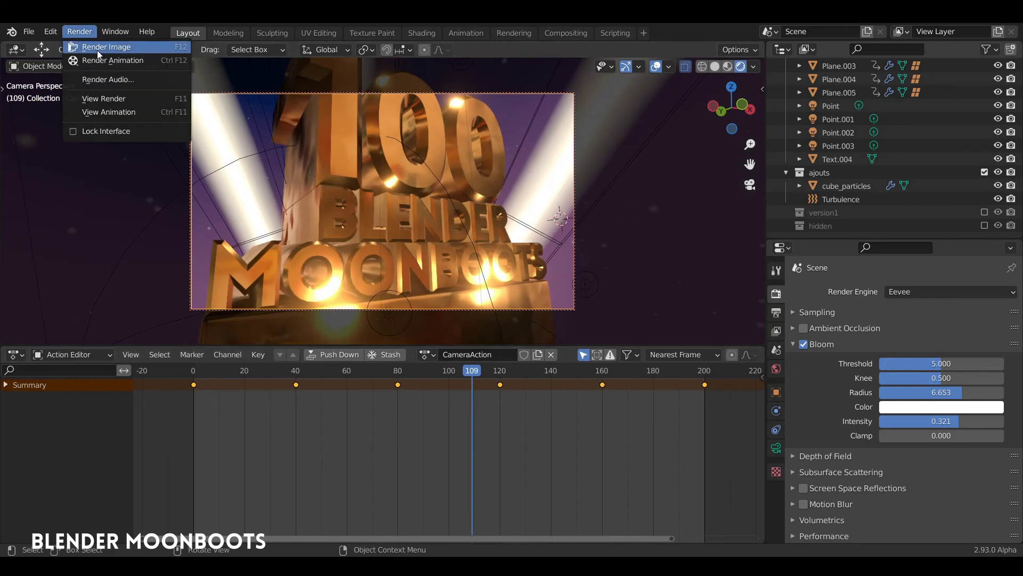
pyautogui.click(99, 50)
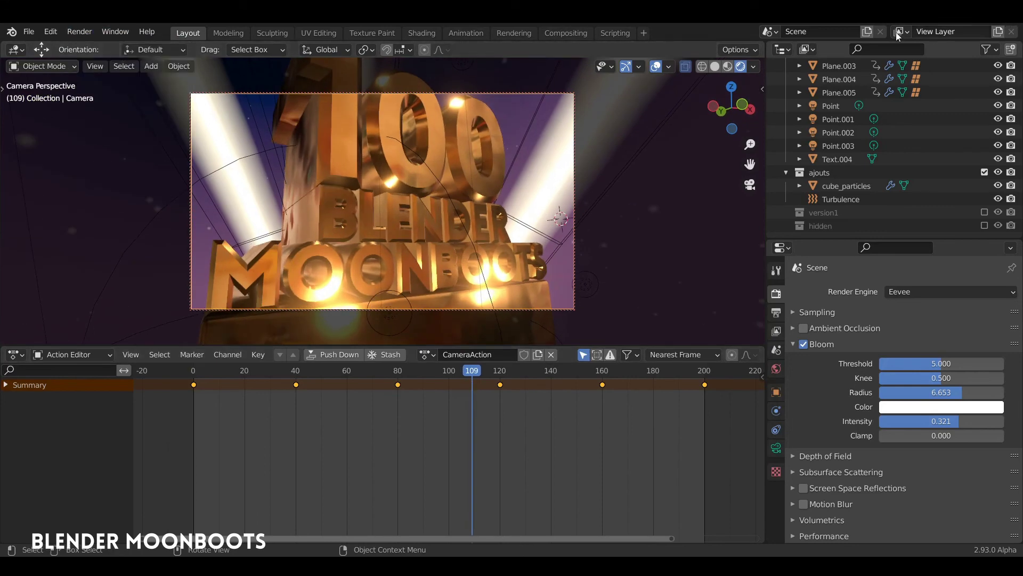
# Change the Action Editor area to the Compositor, with Use Nodes and Backdrop enabled.
pyautogui.click(16, 354)
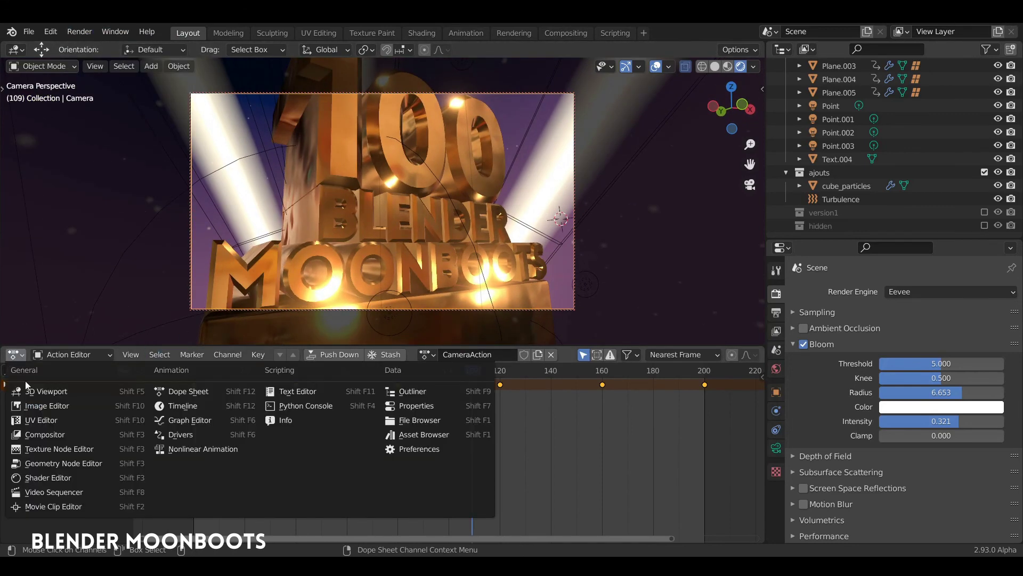
pyautogui.click(30, 434)
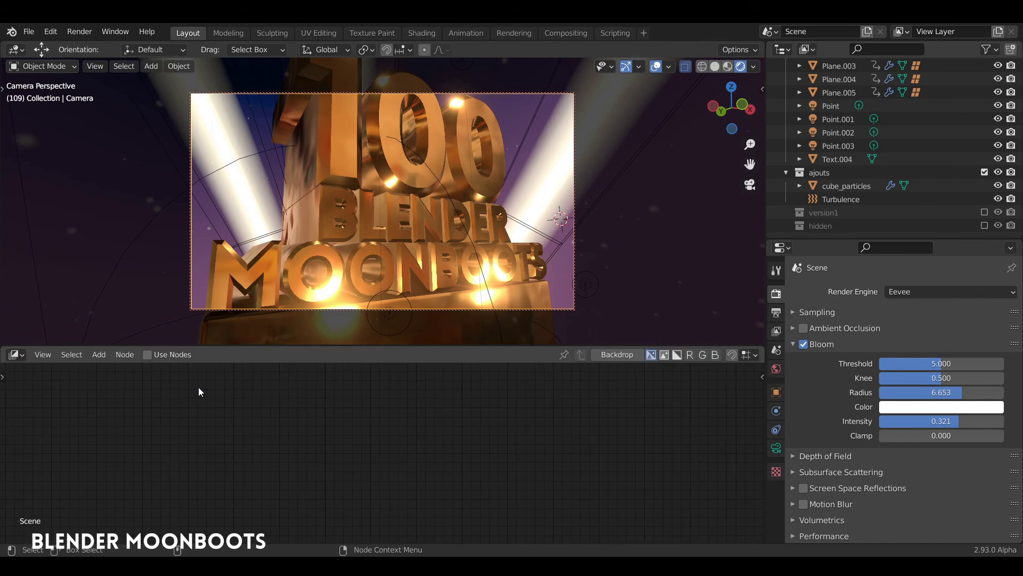
pyautogui.click(147, 355)
pyautogui.click(599, 354)
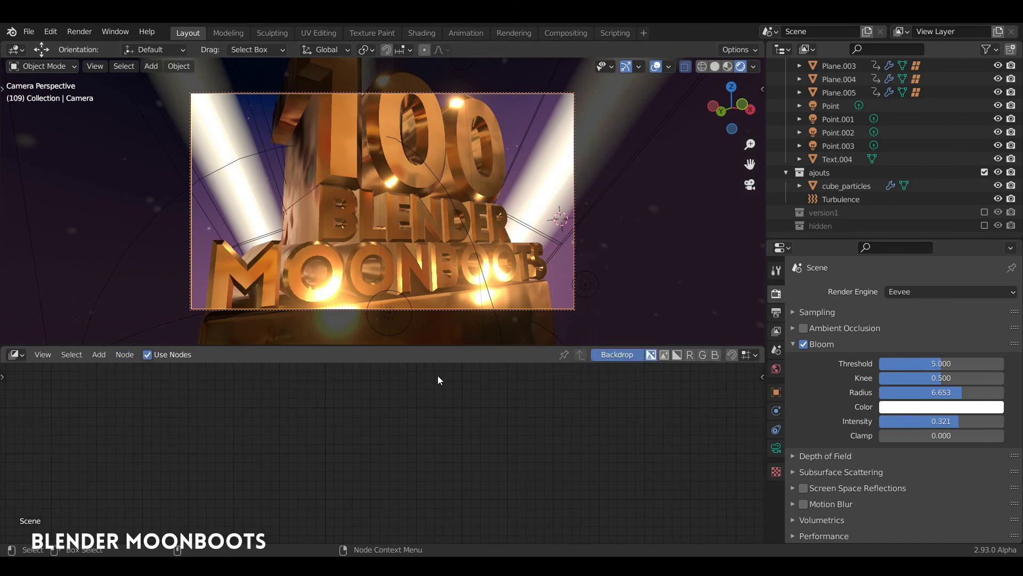
# Add a Render Layers input node to the empty compositing node tree.
pyautogui.hotkey('shift', 'a')
pyautogui.moveTo(203, 405)
pyautogui.moveTo(183, 392)
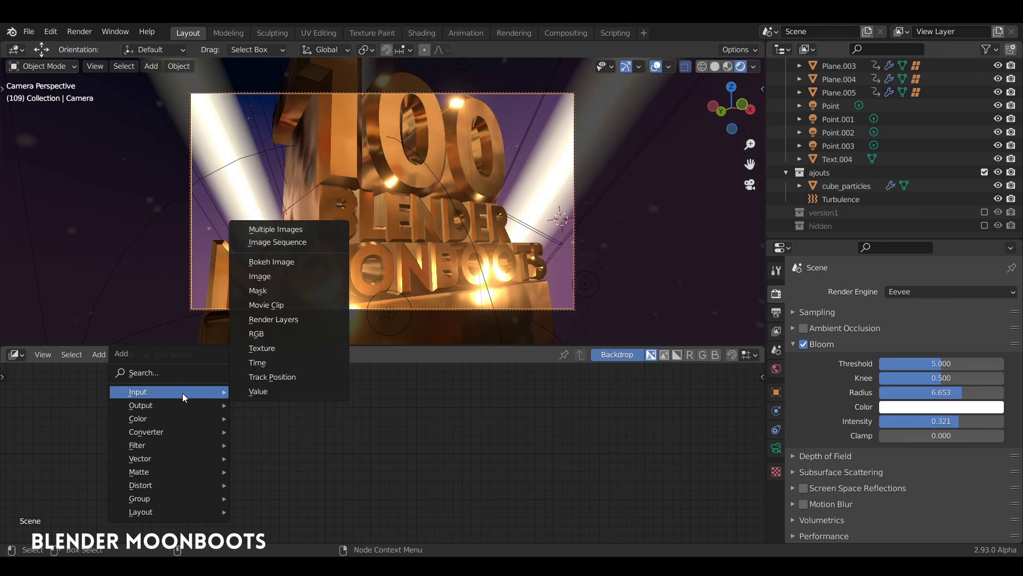
pyautogui.click(281, 321)
pyautogui.click(235, 394)
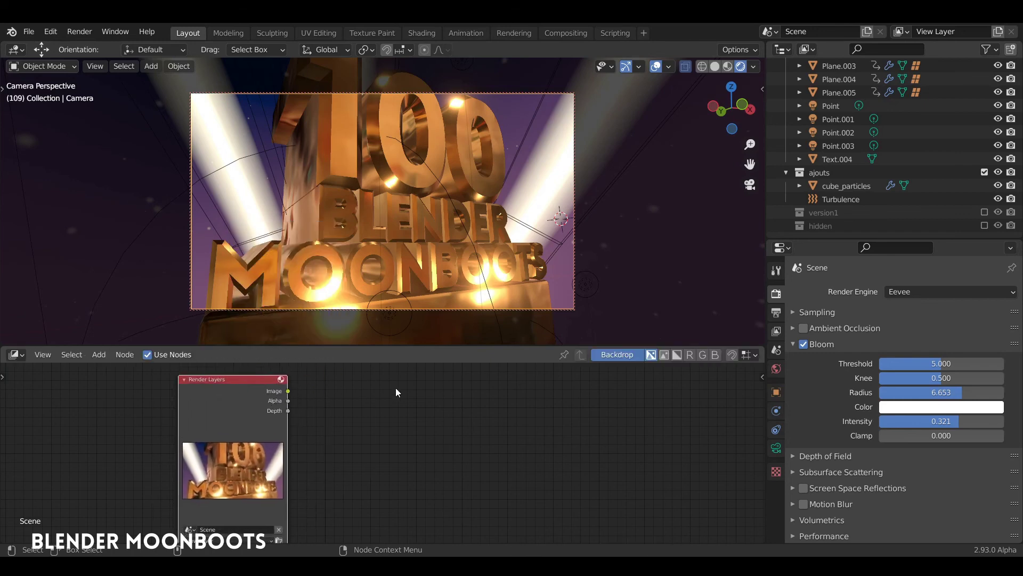
# Add Composite and Viewer output nodes, placing the Viewer below the Composite.
pyautogui.hotkey('shift', 'a')
pyautogui.moveTo(491, 422)
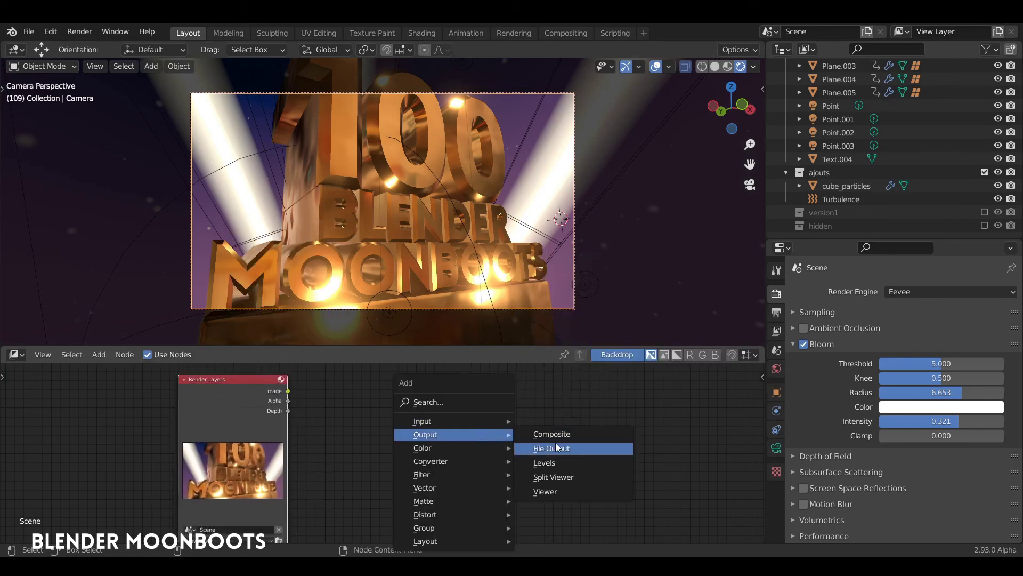
pyautogui.click(554, 436)
pyautogui.click(538, 426)
pyautogui.hotkey('shift', 'a')
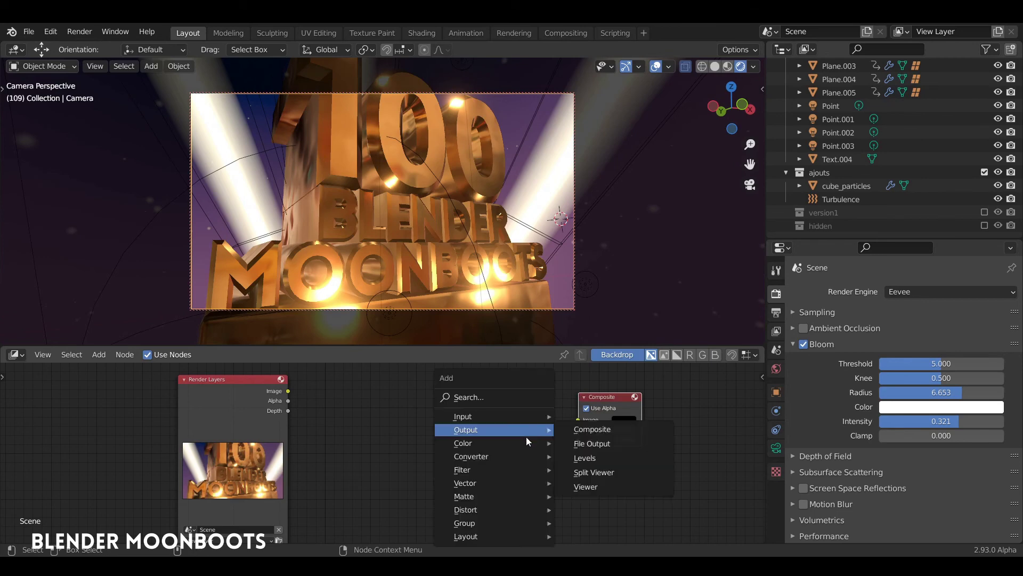
pyautogui.click(581, 460)
pyautogui.click(582, 459)
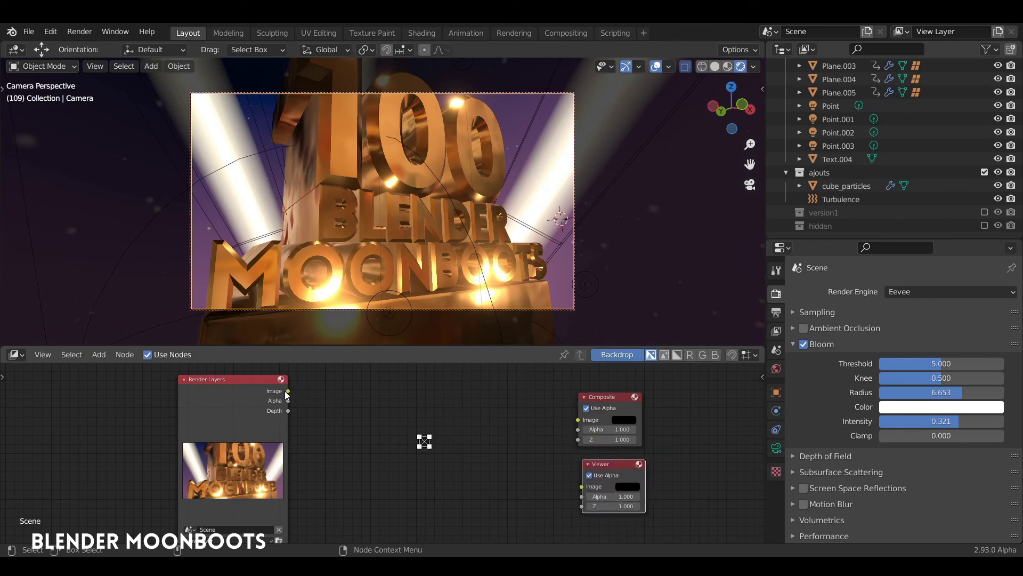
# Link the Render Layers image through a reroute to the Composite and Viewer nodes, and spread the nodes apart.
pyautogui.moveTo(288, 391); pyautogui.dragTo(578, 420)
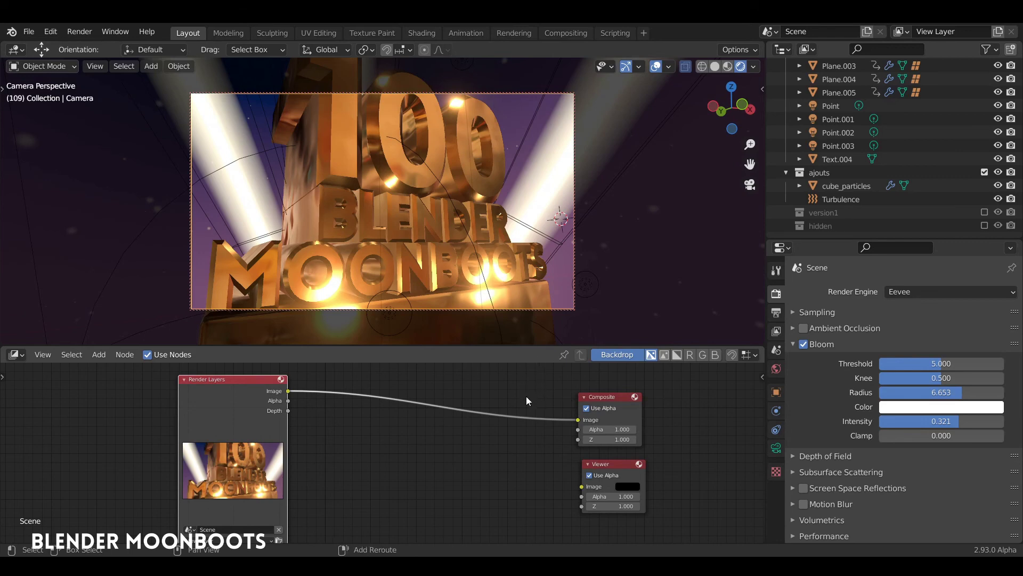
pyautogui.keyDown('shift'); pyautogui.moveTo(525, 429); pyautogui.dragTo(526, 429, button='right'); pyautogui.keyUp('shift')
pyautogui.moveTo(525, 418); pyautogui.dragTo(619, 465)
pyautogui.moveTo(588, 397); pyautogui.dragTo(612, 396)
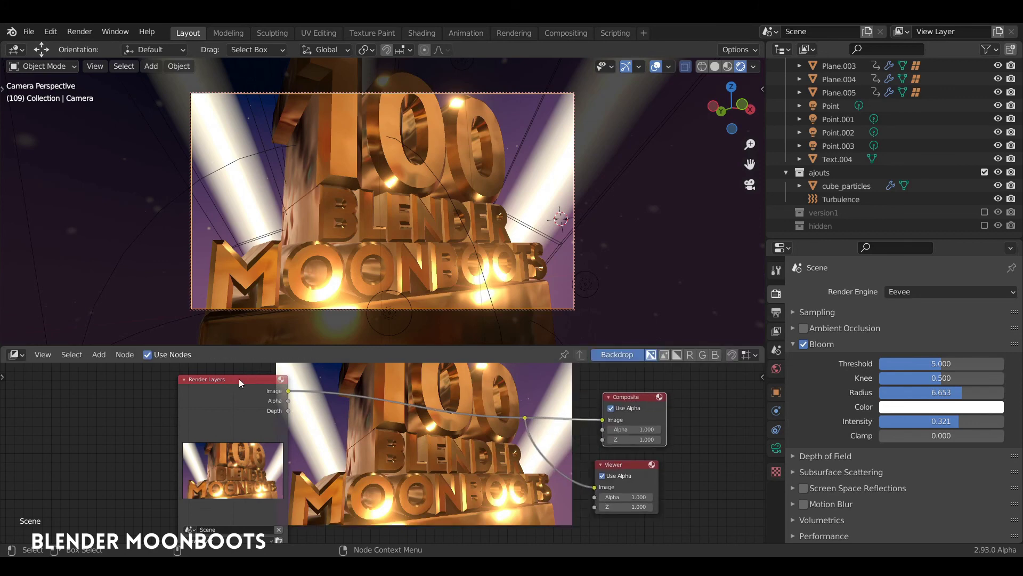
pyautogui.moveTo(239, 378); pyautogui.dragTo(198, 376)
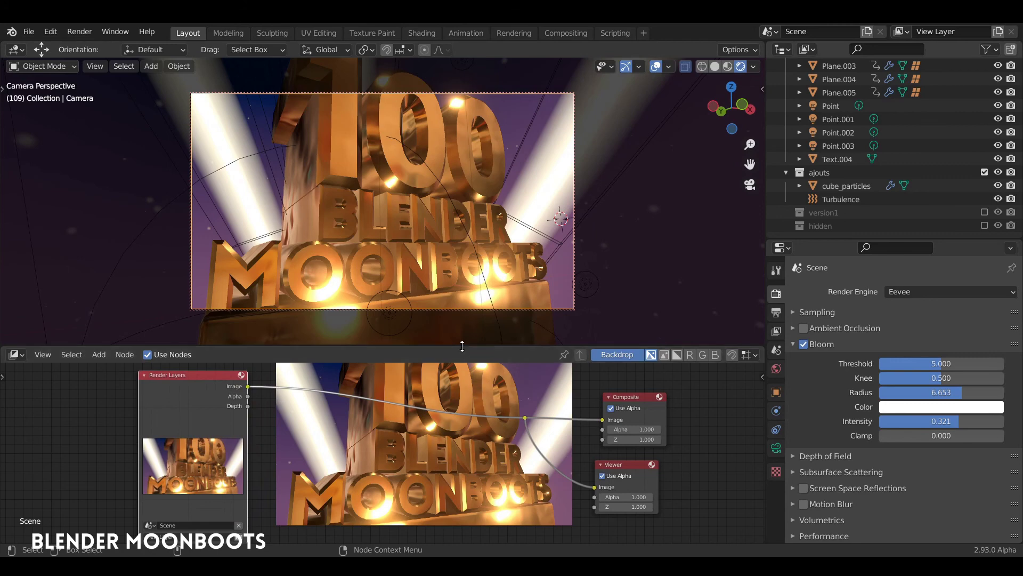
# Enlarge the compositor area upward and scale up the backdrop image until it nearly fills that area.
pyautogui.moveTo(462, 345); pyautogui.dragTo(502, 110)
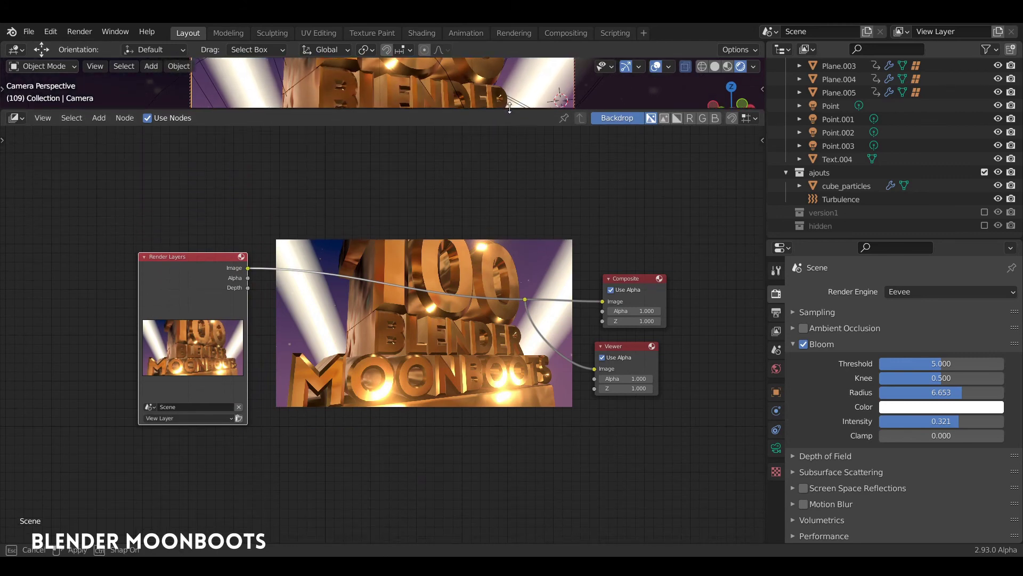
pyautogui.press('v')
pyautogui.press('v')
pyautogui.press('v')
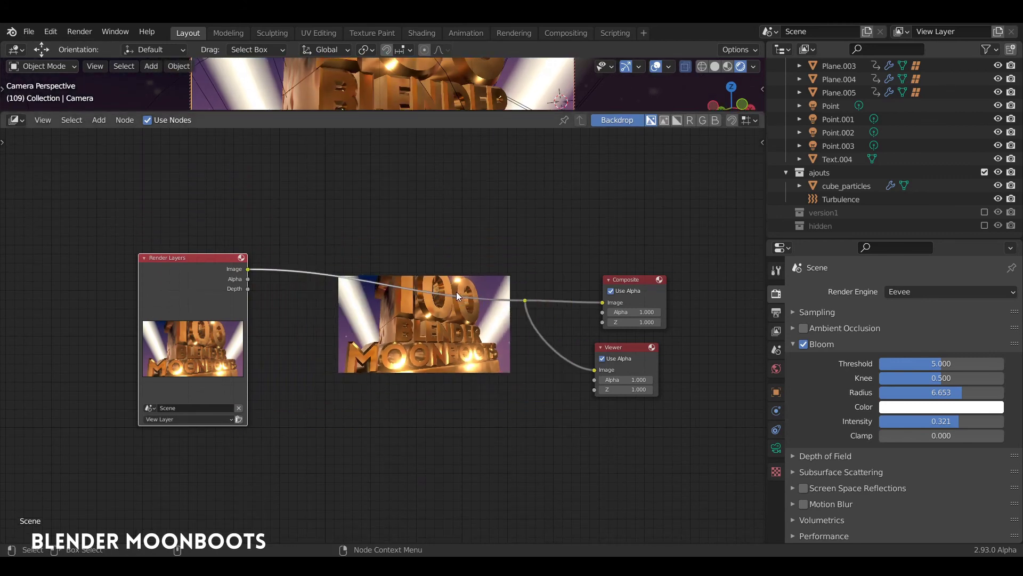
pyautogui.hotkey('alt', 'v')
pyautogui.hotkey('alt', 'v')
pyautogui.hotkey('alt', 'v')
pyautogui.hotkey('alt', 'v')
pyautogui.hotkey('alt', 'v')
pyautogui.hotkey('alt', 'v')
pyautogui.hotkey('alt', 'v')
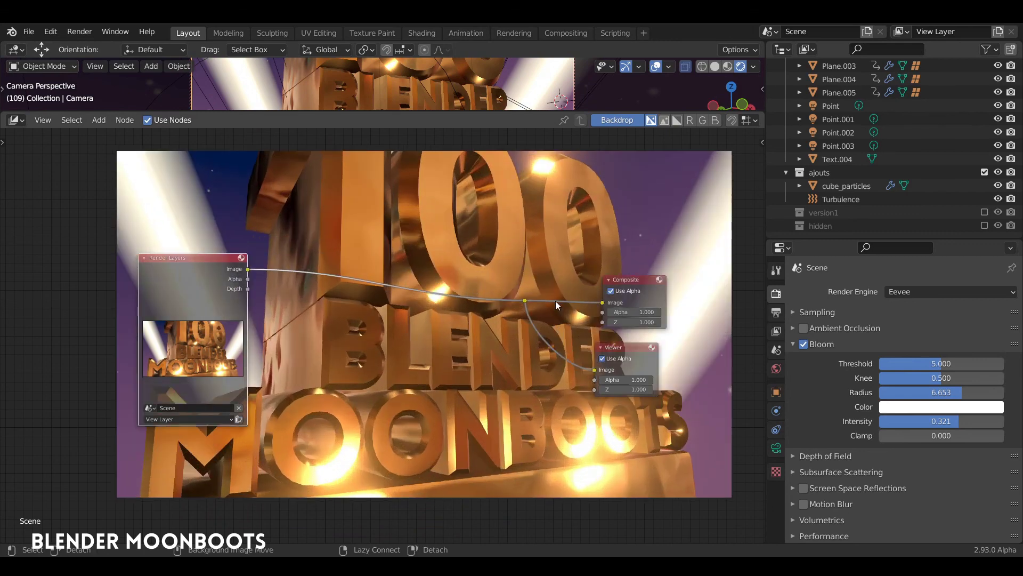
# Move the Viewer and Composite nodes farther from Render Layers, out to the edge of the backdrop image.
pyautogui.click(628, 347)
pyautogui.moveTo(628, 346); pyautogui.dragTo(728, 345)
pyautogui.moveTo(631, 279); pyautogui.dragTo(715, 278)
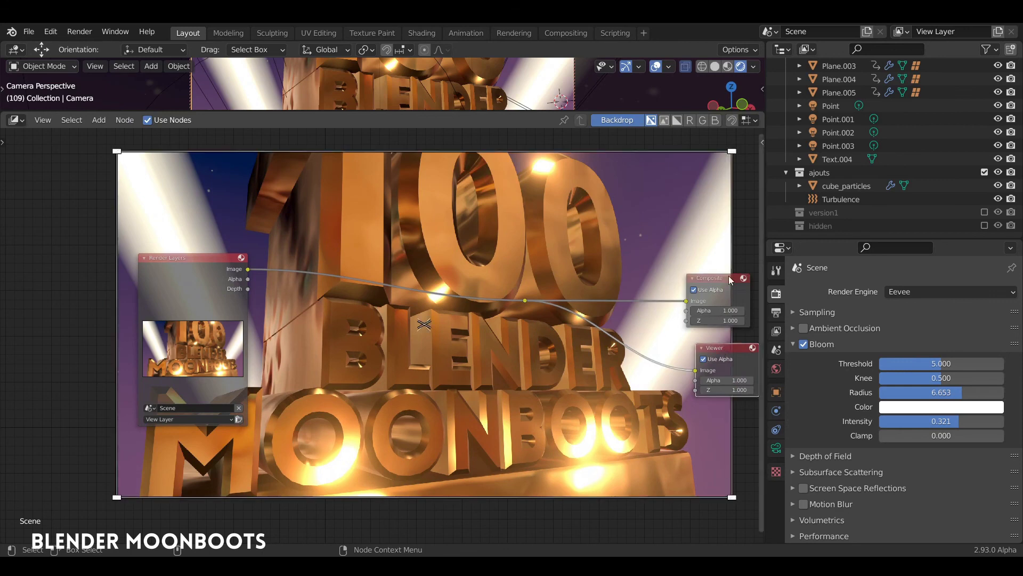
# Shrink the backdrop image and move it to the middle of the compositor, between the Render Layers and output nodes.
pyautogui.moveTo(732, 151); pyautogui.dragTo(511, 276)
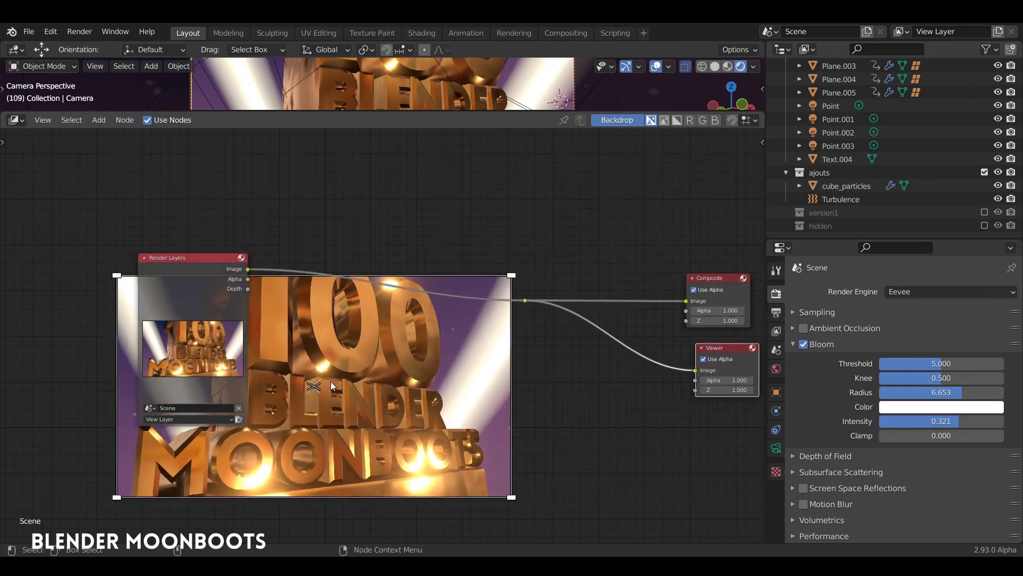
pyautogui.moveTo(327, 375); pyautogui.dragTo(437, 318)
pyautogui.moveTo(619, 217); pyautogui.dragTo(703, 166)
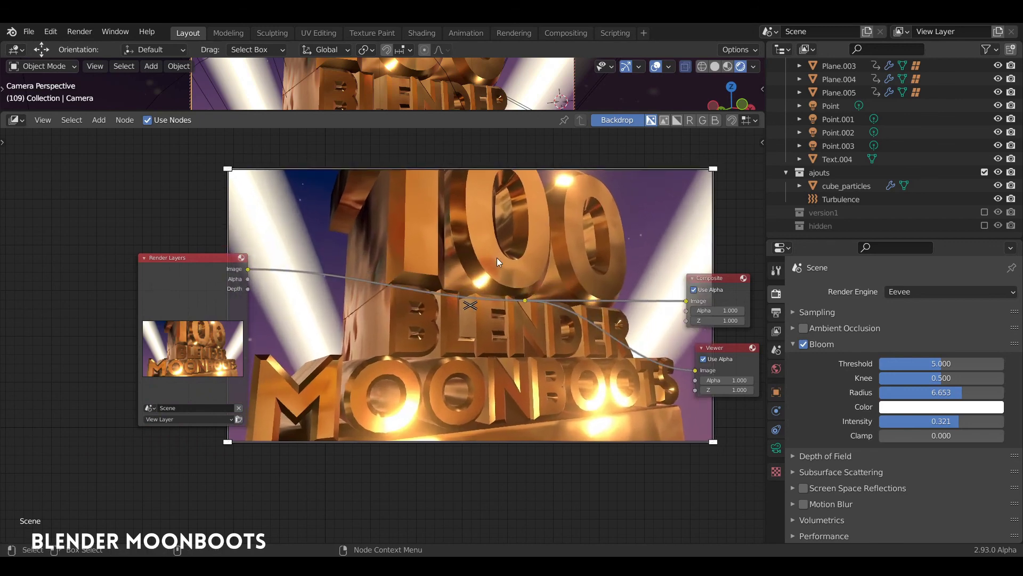
pyautogui.moveTo(463, 300); pyautogui.dragTo(454, 328)
# Insert a Glare node into the link between Render Layers and the reroute, and set its number of streaks to 5.
pyautogui.hotkey('shift', 'a')
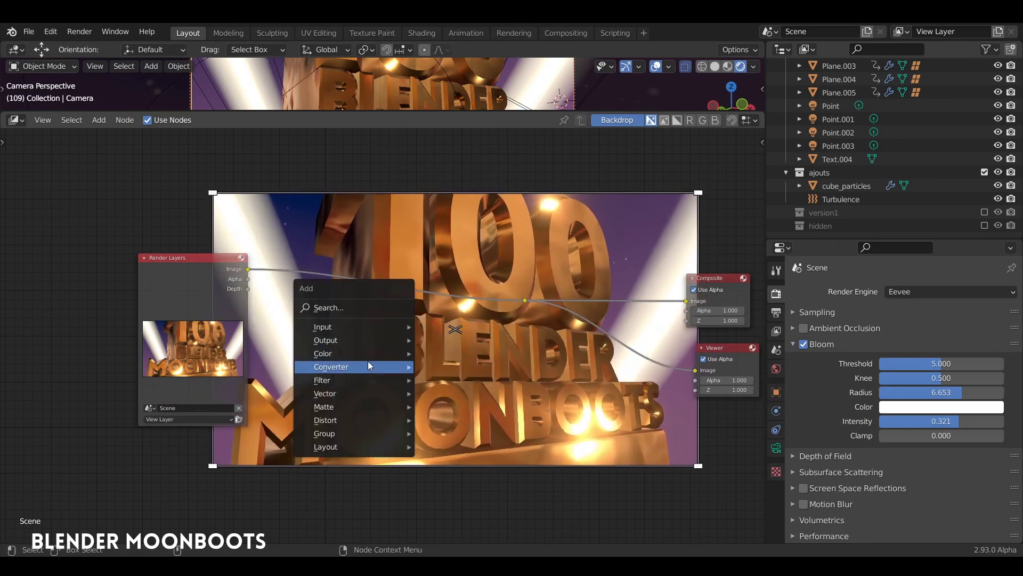
pyautogui.moveTo(357, 378)
pyautogui.click(477, 322)
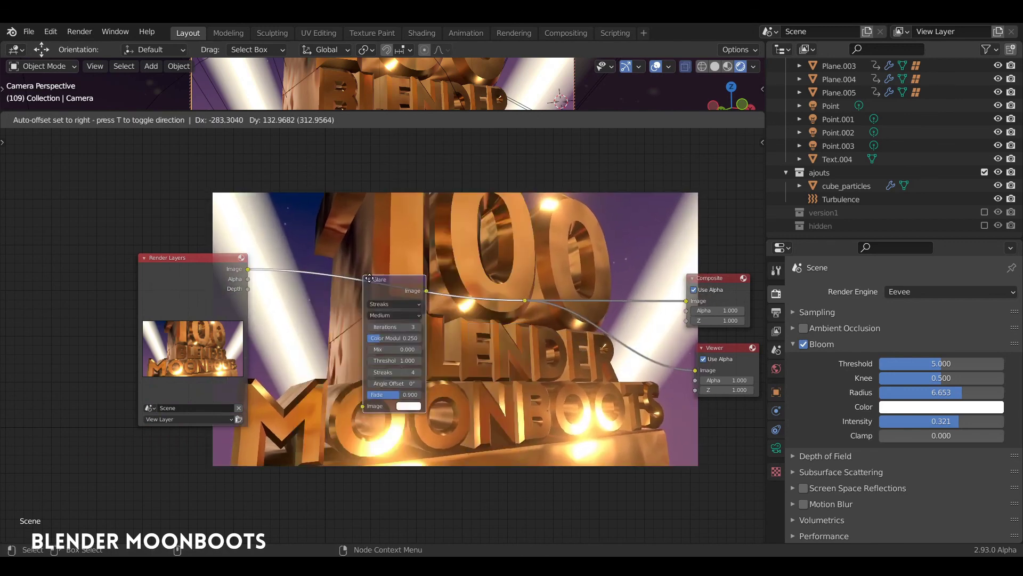
pyautogui.click(372, 257)
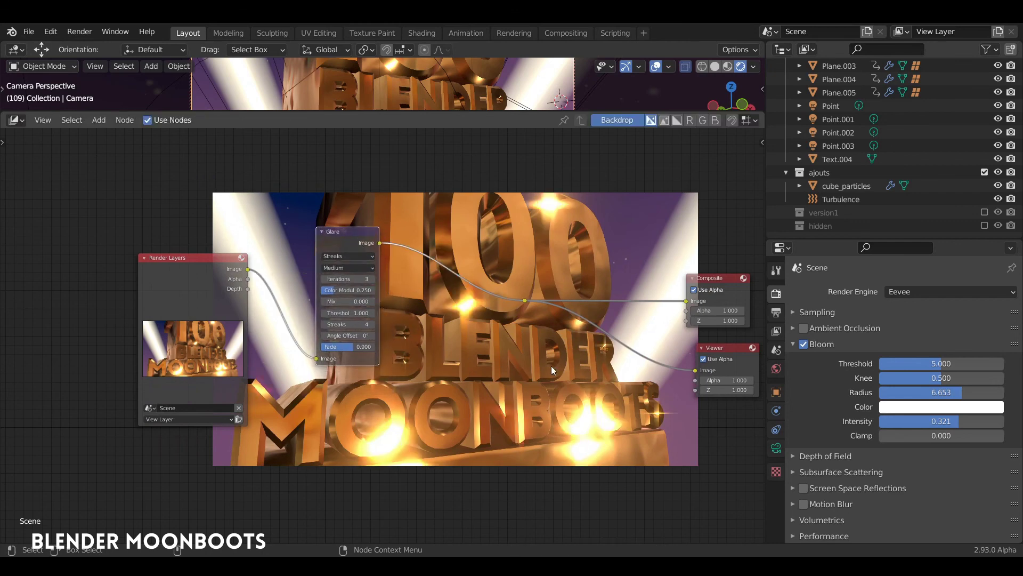
pyautogui.scroll(2, 414, 320)
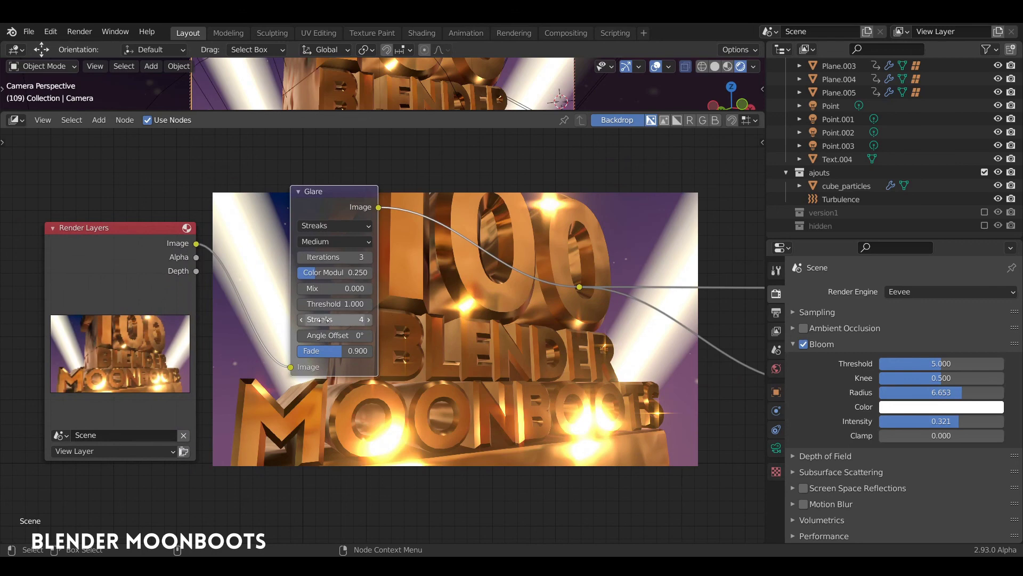
pyautogui.click(368, 319)
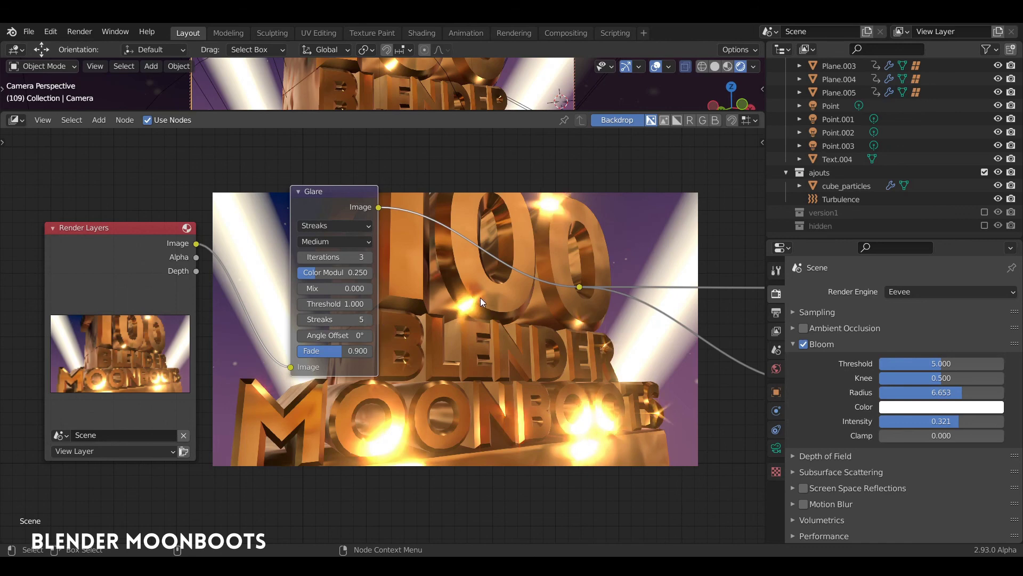
# Bring the Composite, Viewer, Glare and Render Layers nodes closer together over the backdrop image.
pyautogui.scroll(-2, 491, 281)
pyautogui.moveTo(541, 331); pyautogui.dragTo(417, 327, button='middle')
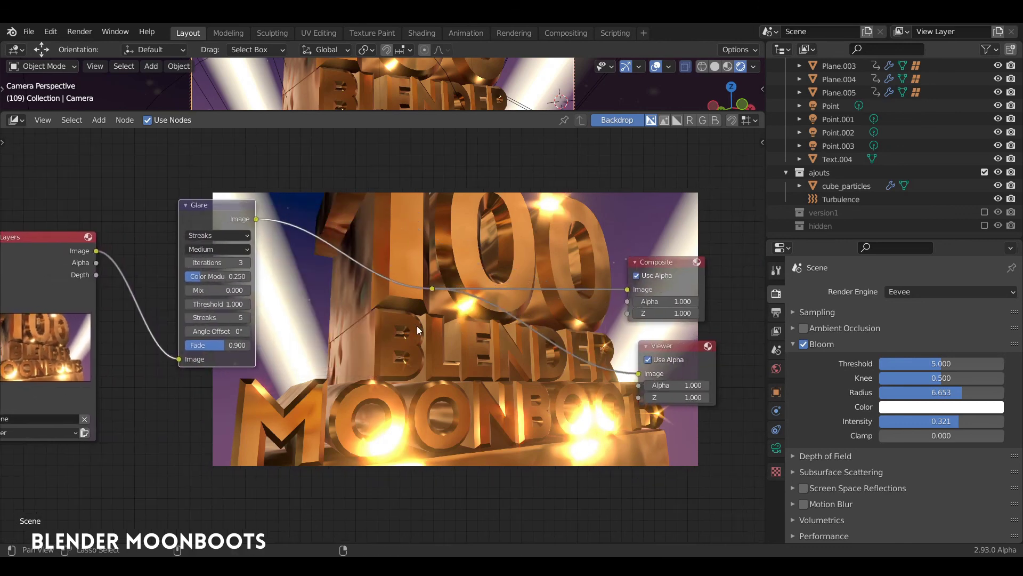
pyautogui.moveTo(652, 262); pyautogui.dragTo(568, 240)
pyautogui.moveTo(646, 349); pyautogui.dragTo(569, 356)
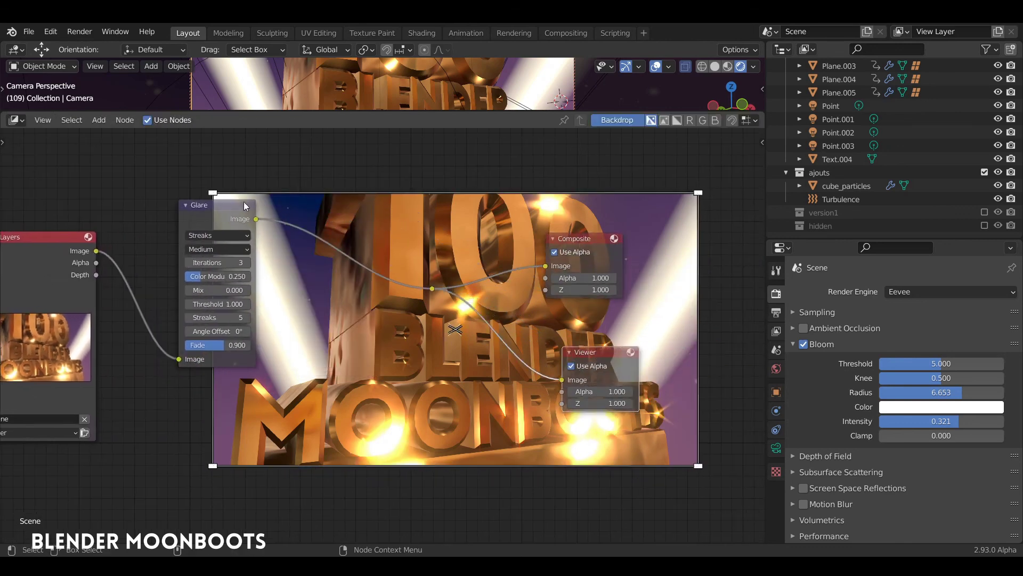
pyautogui.moveTo(244, 201); pyautogui.dragTo(351, 205)
pyautogui.moveTo(59, 237); pyautogui.dragTo(201, 222)
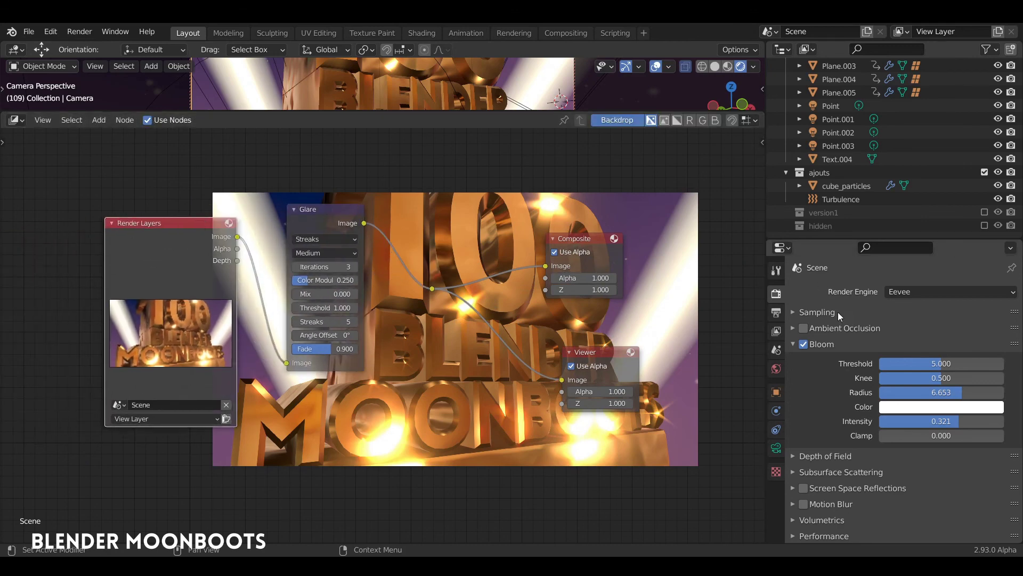
# Show the scene's output Post Processing settings with the Dimensions section collapsed, to check the Compositing and Sequencer pipeline options.
pyautogui.click(777, 312)
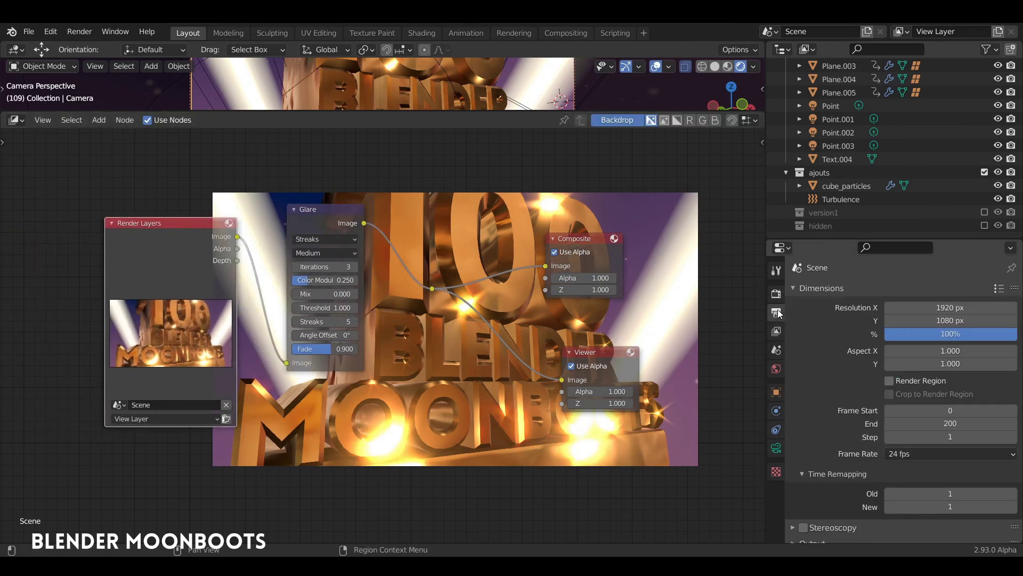
pyautogui.click(799, 290)
pyautogui.click(794, 351)
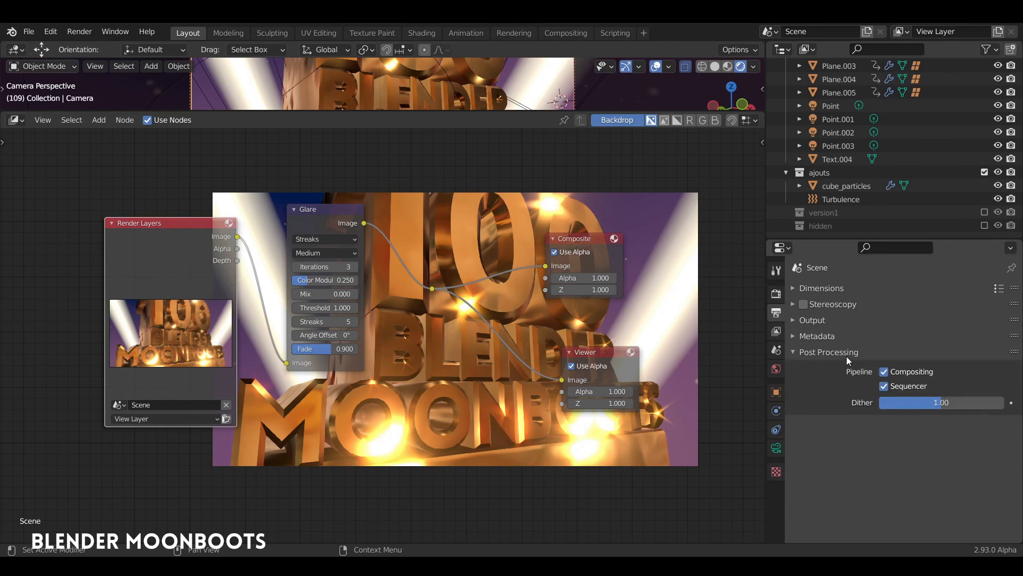